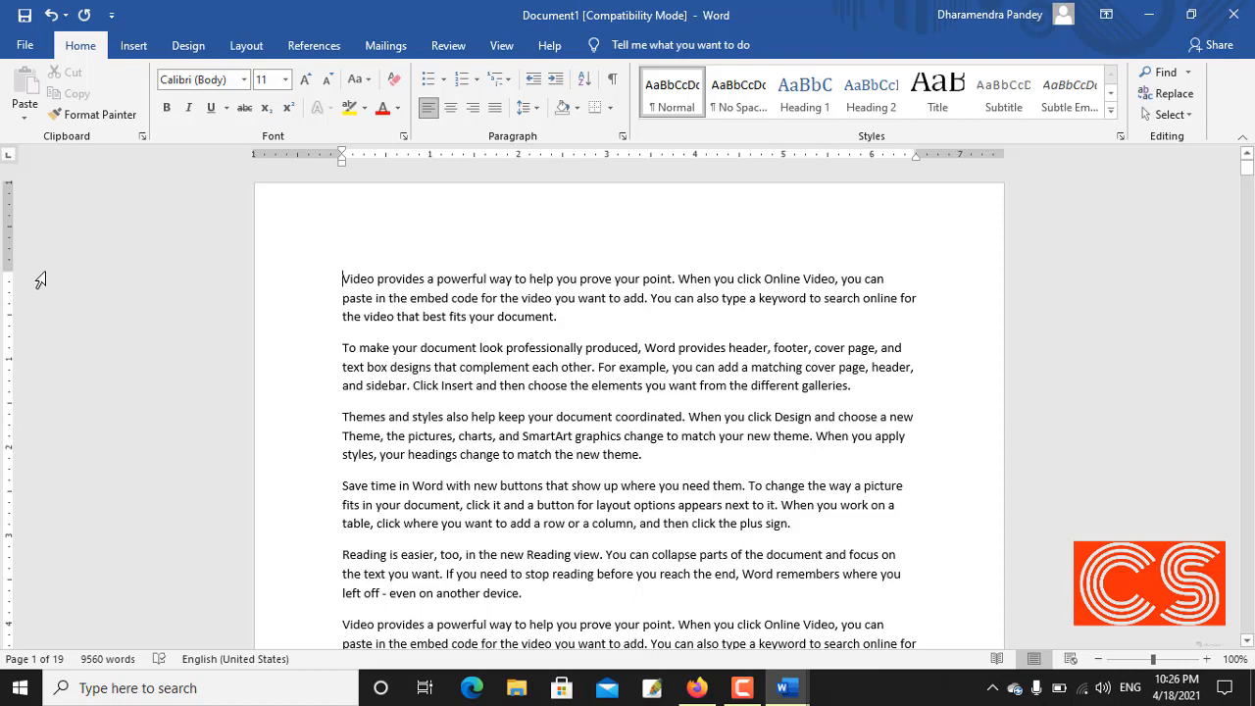
- Examine the header area at the top and the footer area at the bottom of the document's pages
{"action": "left_click_drag", "start_coordinate": [12, 272], "coordinate": [8, 272]}
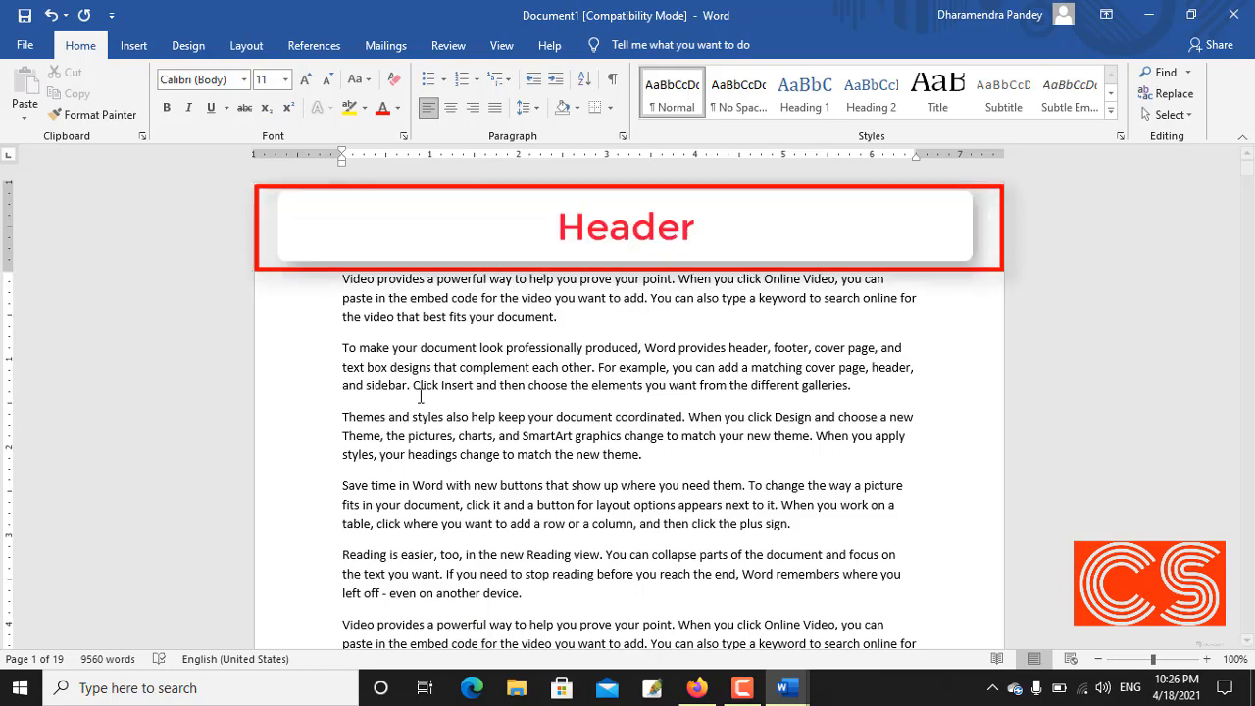
{"action": "left_click_drag", "start_coordinate": [1248, 169], "coordinate": [1247, 257]}
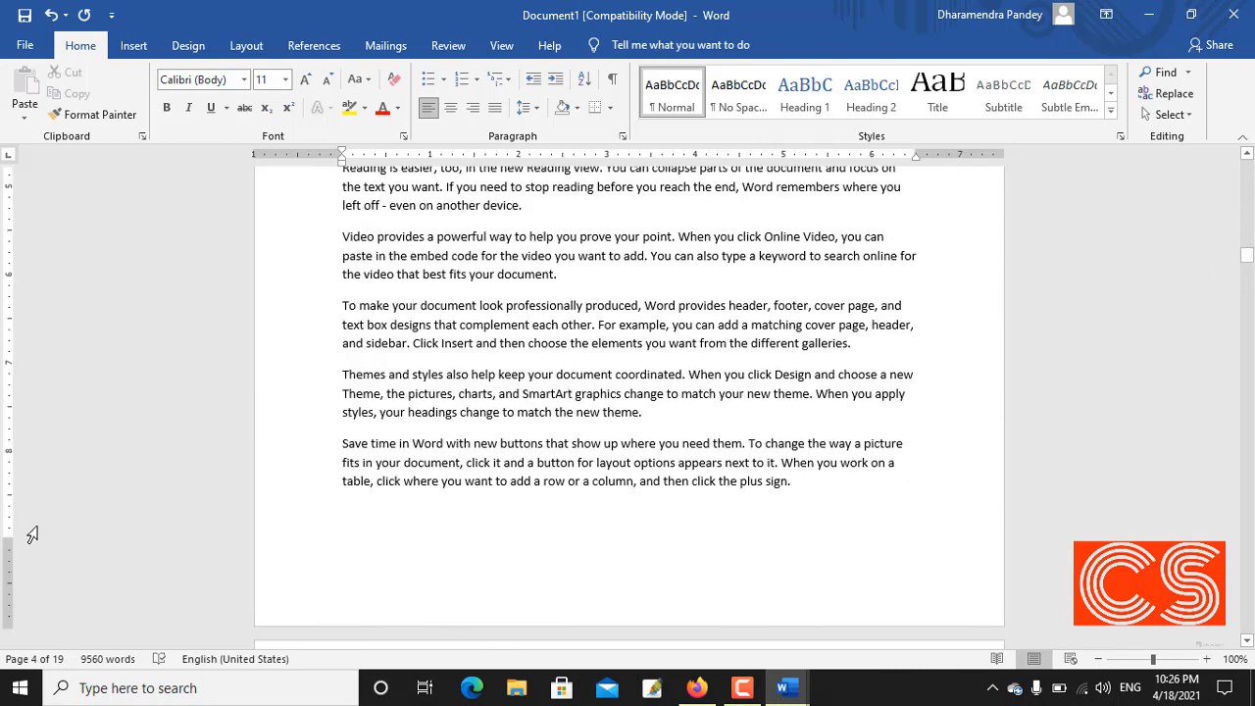
{"action": "left_click_drag", "start_coordinate": [8, 539], "coordinate": [8, 538]}
{"action": "scroll", "coordinate": [572, 511], "scroll_direction": "up", "scroll_amount": 8}
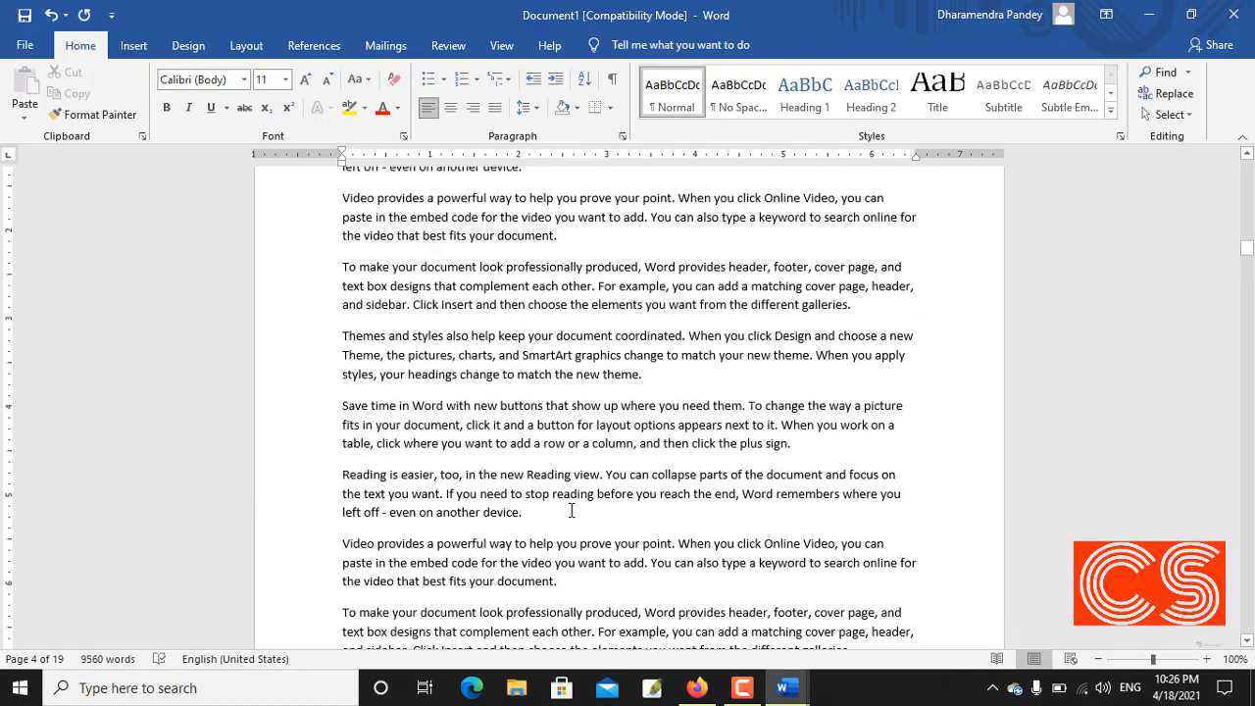
{"action": "scroll", "coordinate": [572, 511], "scroll_direction": "up", "scroll_amount": 12}
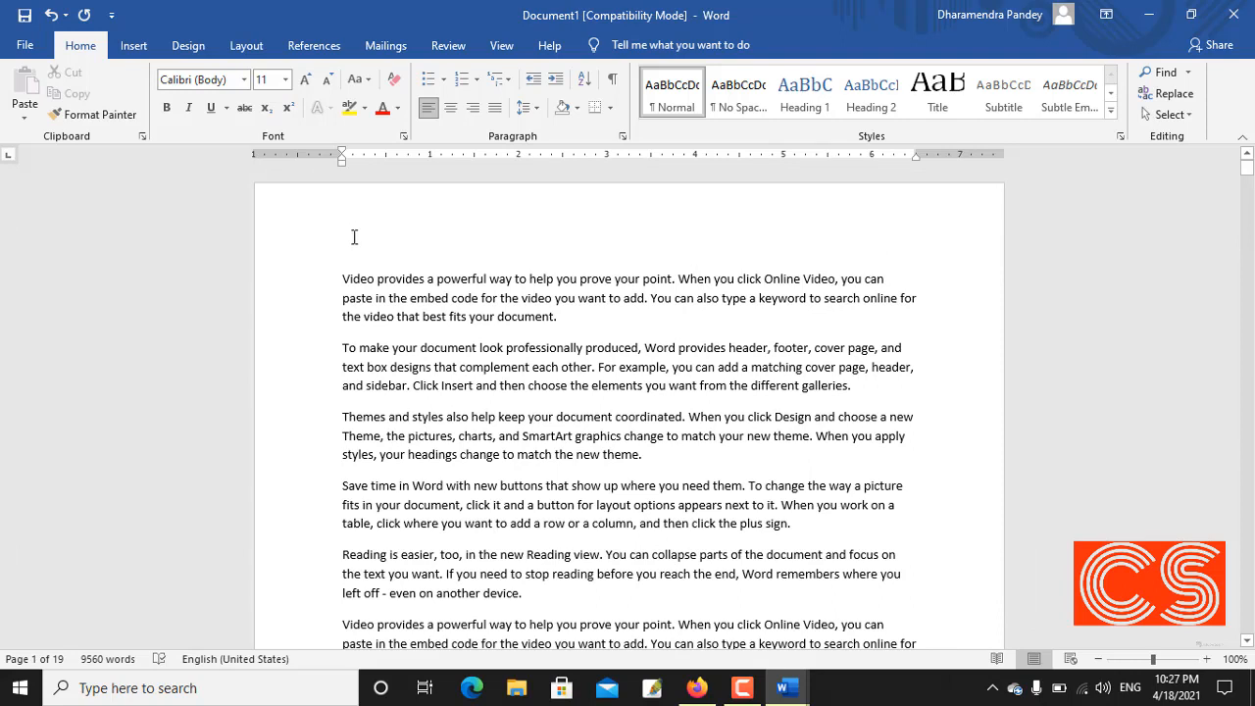
{"action": "left_click", "coordinate": [8, 271]}
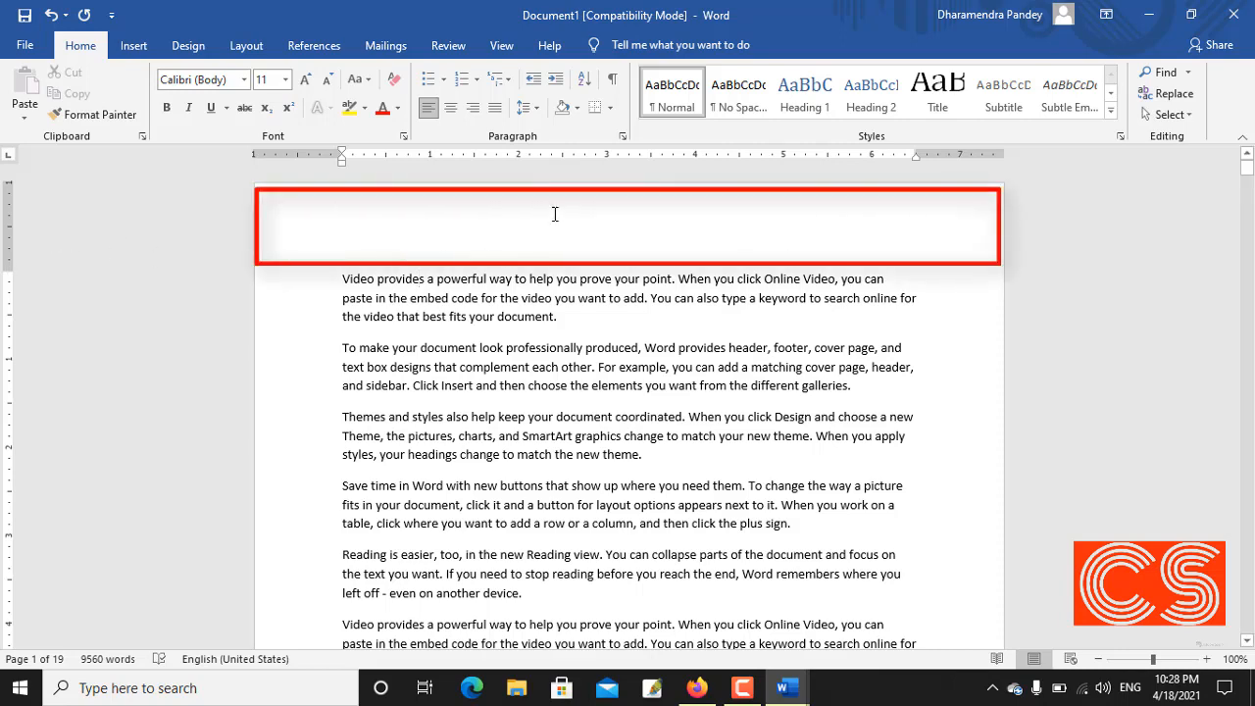
- Open the first page's header for editing and enable Different Odd & Even Pages
{"action": "double_click", "coordinate": [554, 213]}
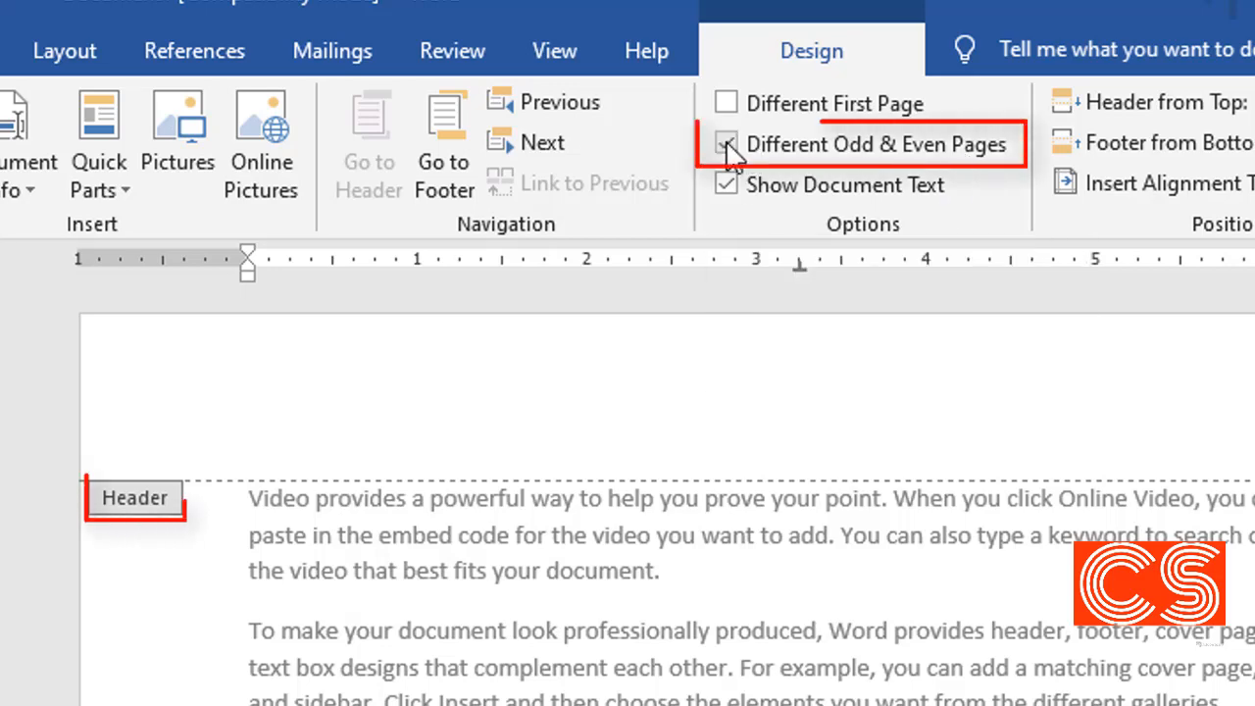
{"action": "left_click", "coordinate": [727, 146]}
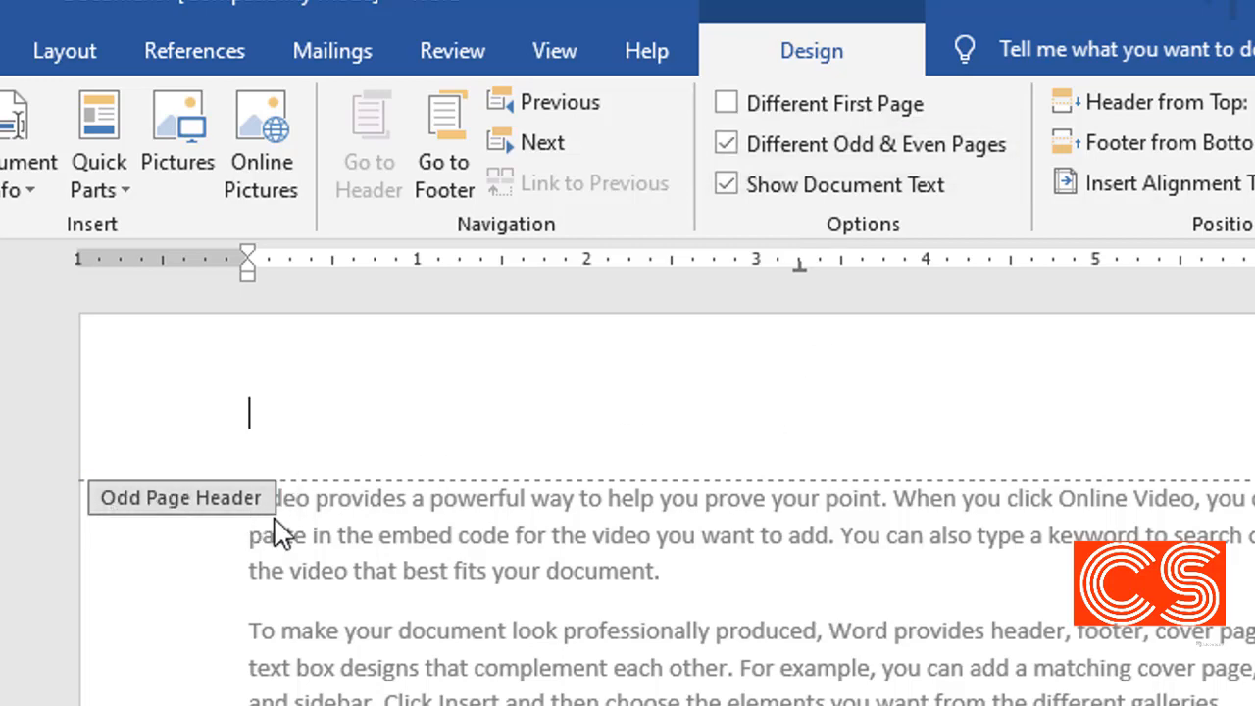
- Check the header and footer labels on the first odd and even pages
{"action": "scroll", "coordinate": [476, 689], "scroll_direction": "down", "scroll_amount": 10}
{"action": "scroll", "coordinate": [469, 697], "scroll_direction": "up", "scroll_amount": 3}
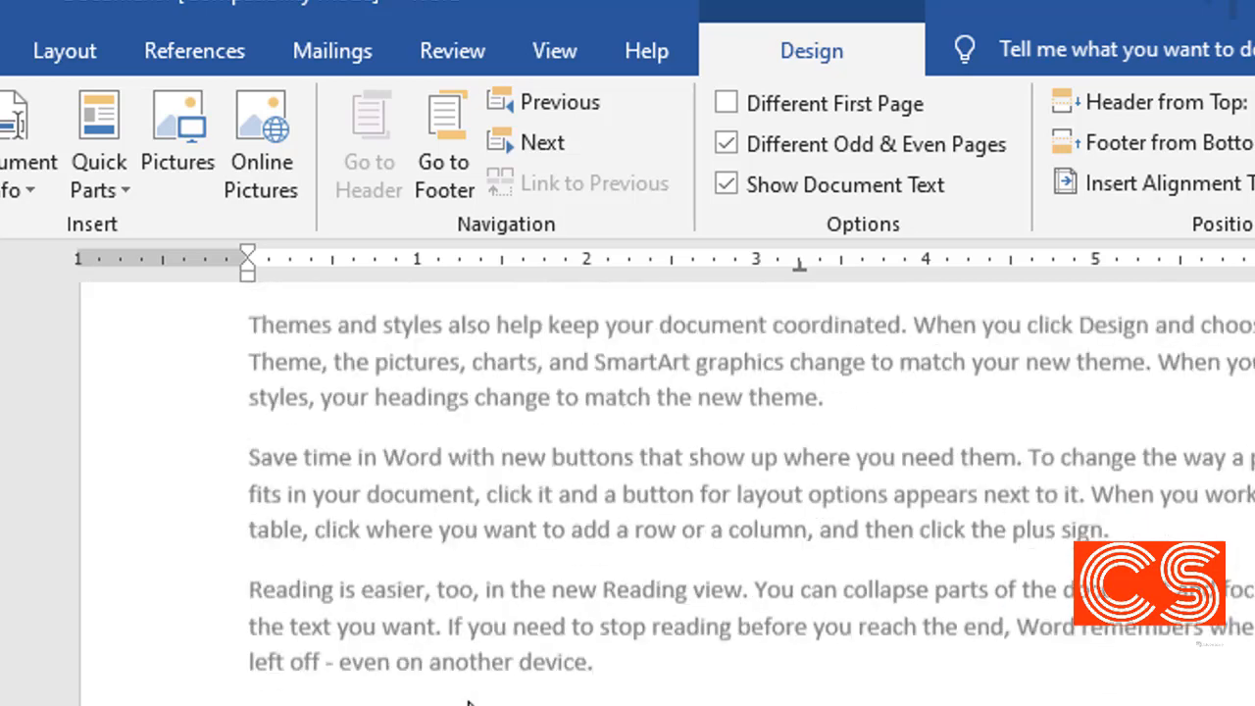
{"action": "scroll", "coordinate": [648, 471], "scroll_direction": "down", "scroll_amount": 3}
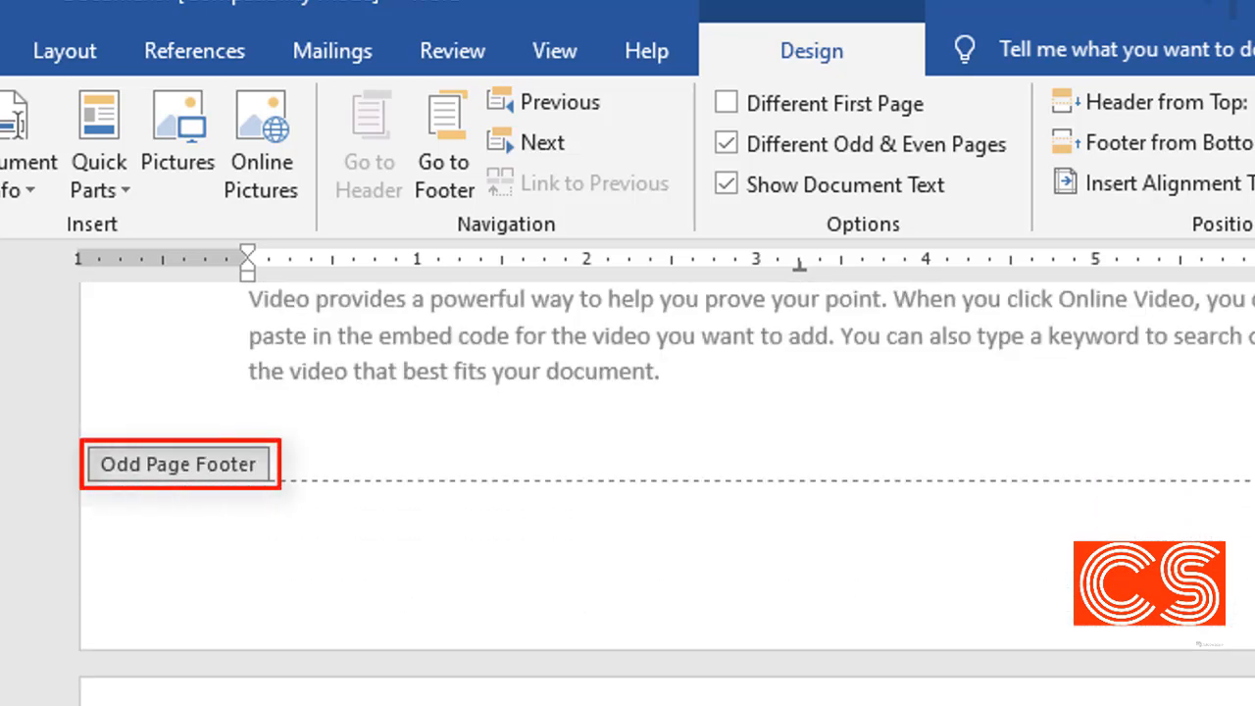
{"action": "scroll", "coordinate": [667, 490], "scroll_direction": "down", "scroll_amount": 5}
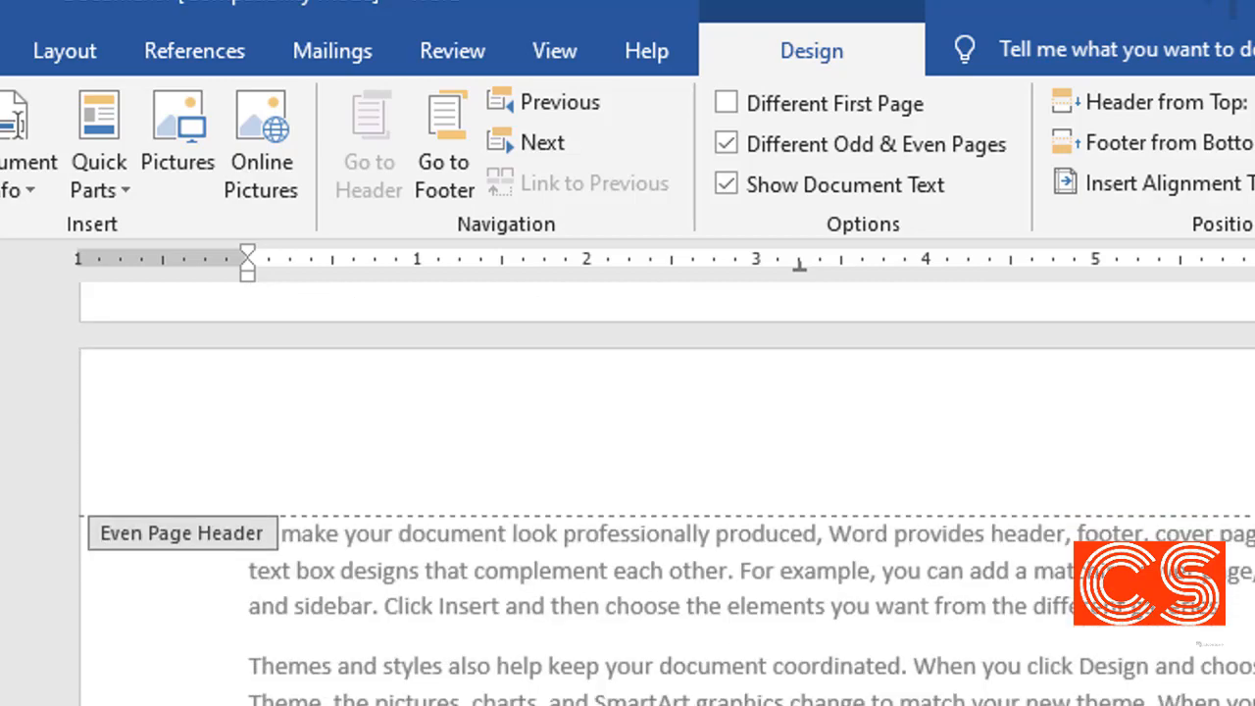
{"action": "scroll", "coordinate": [647, 485], "scroll_direction": "up", "scroll_amount": 2}
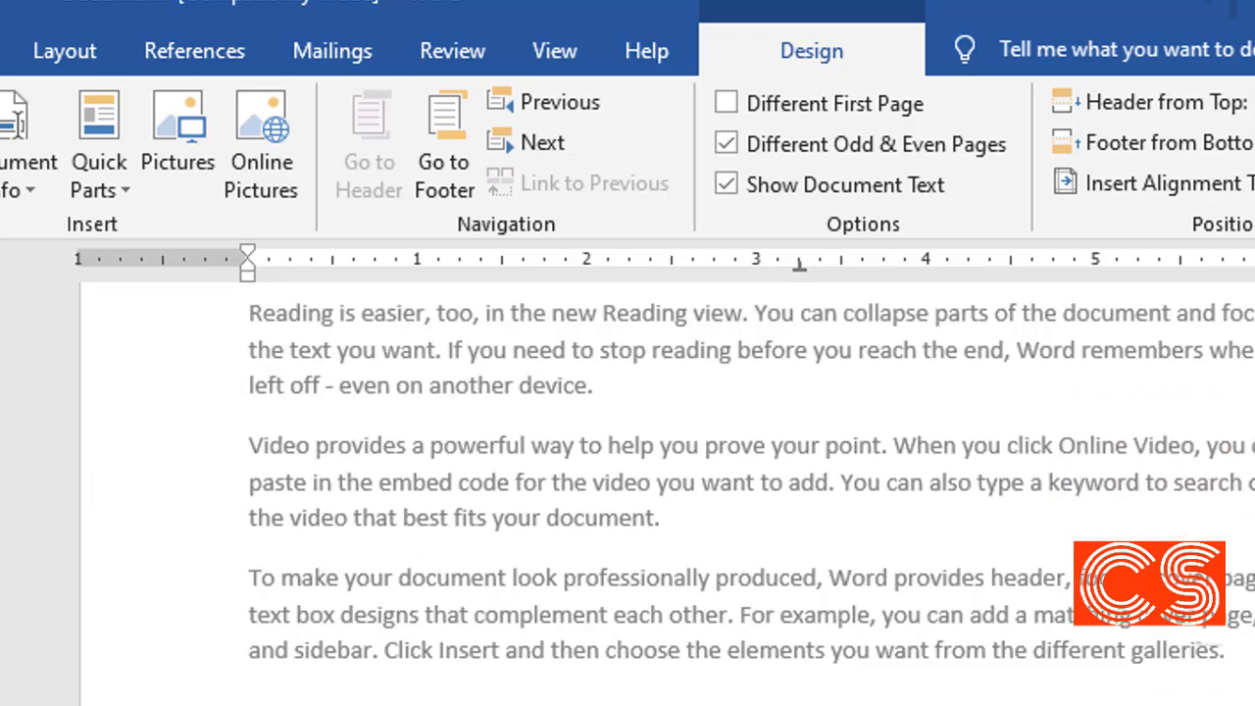
{"action": "scroll", "coordinate": [667, 490], "scroll_direction": "up", "scroll_amount": 15}
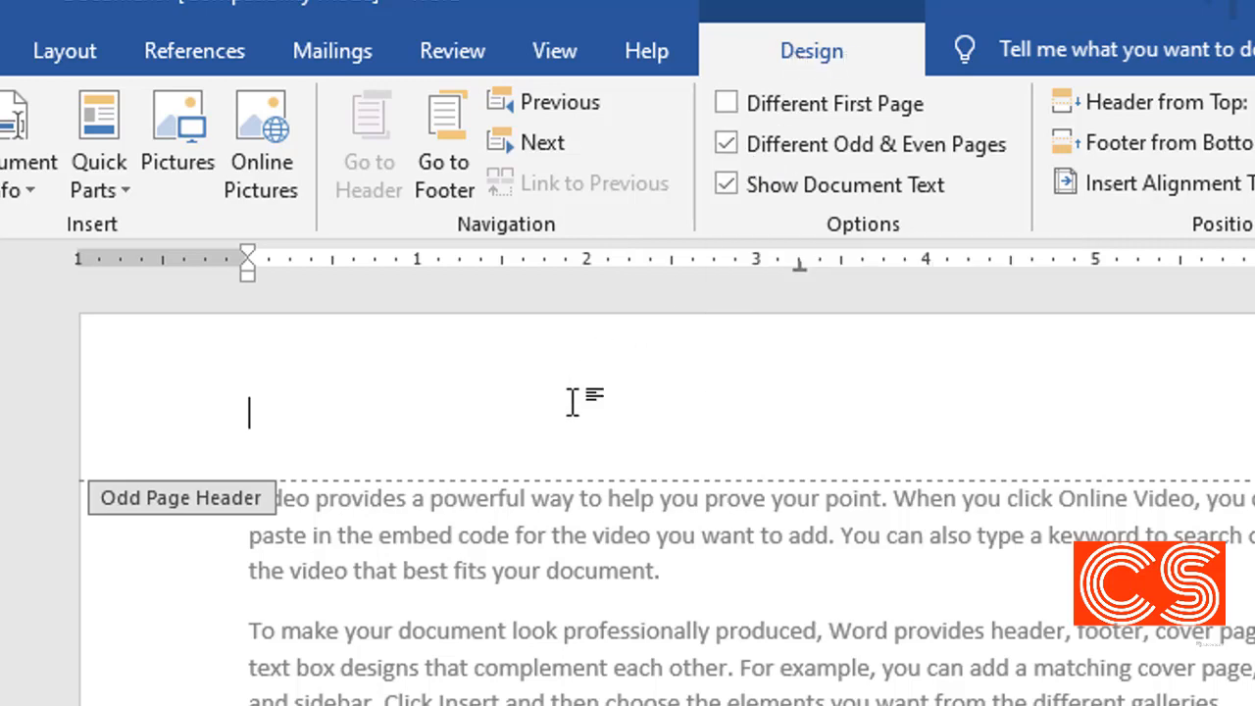
- Switch Different Odd & Even Pages off and back on, and return to the document body
{"action": "left_click", "coordinate": [726, 145]}
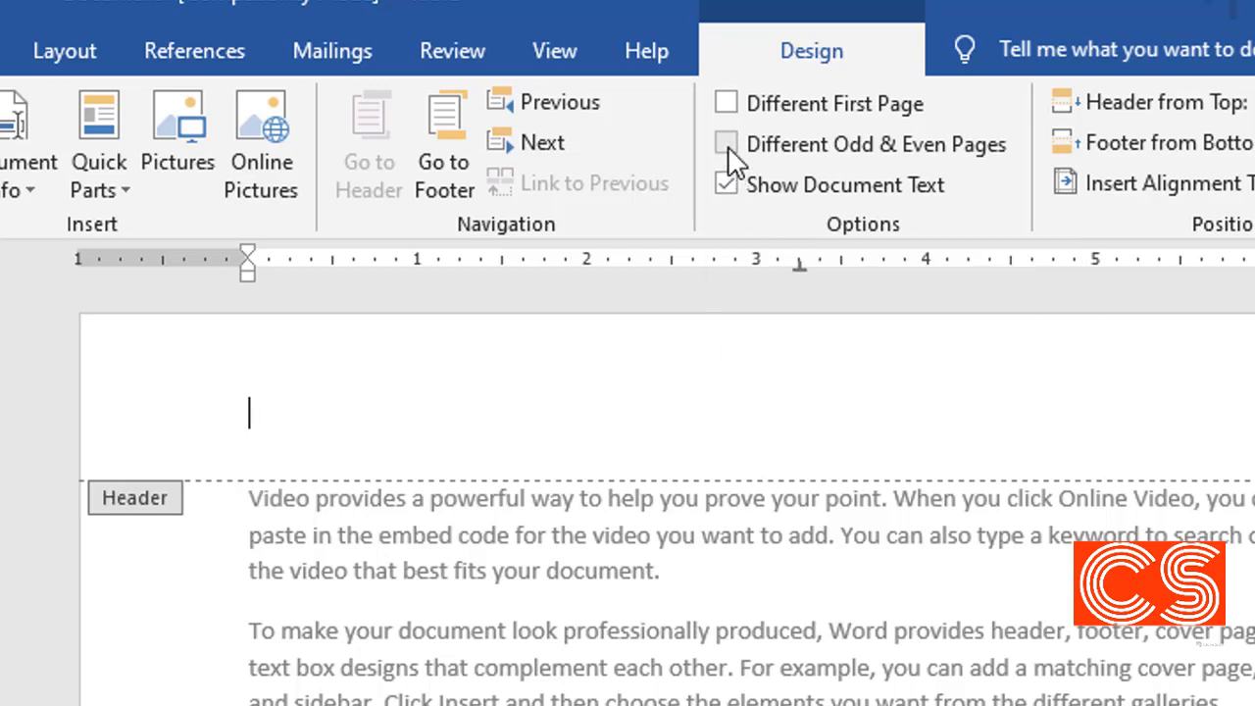
{"action": "left_click", "coordinate": [727, 146]}
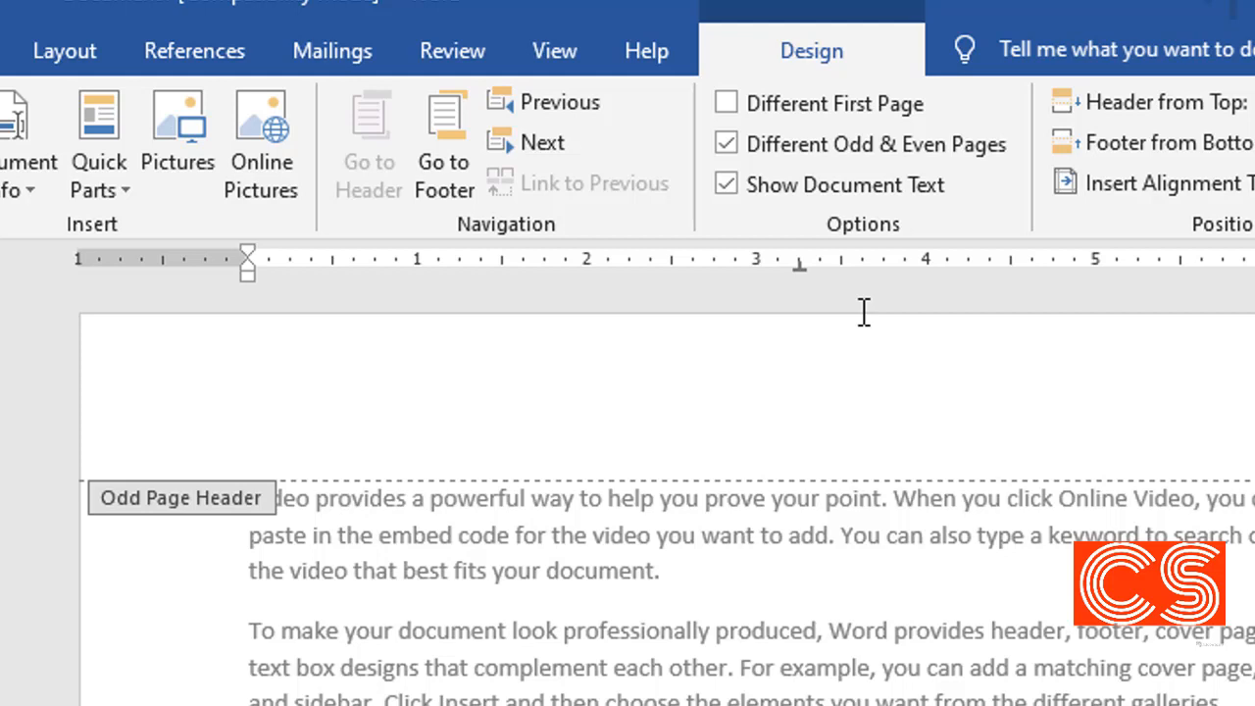
{"action": "double_click", "coordinate": [737, 648]}
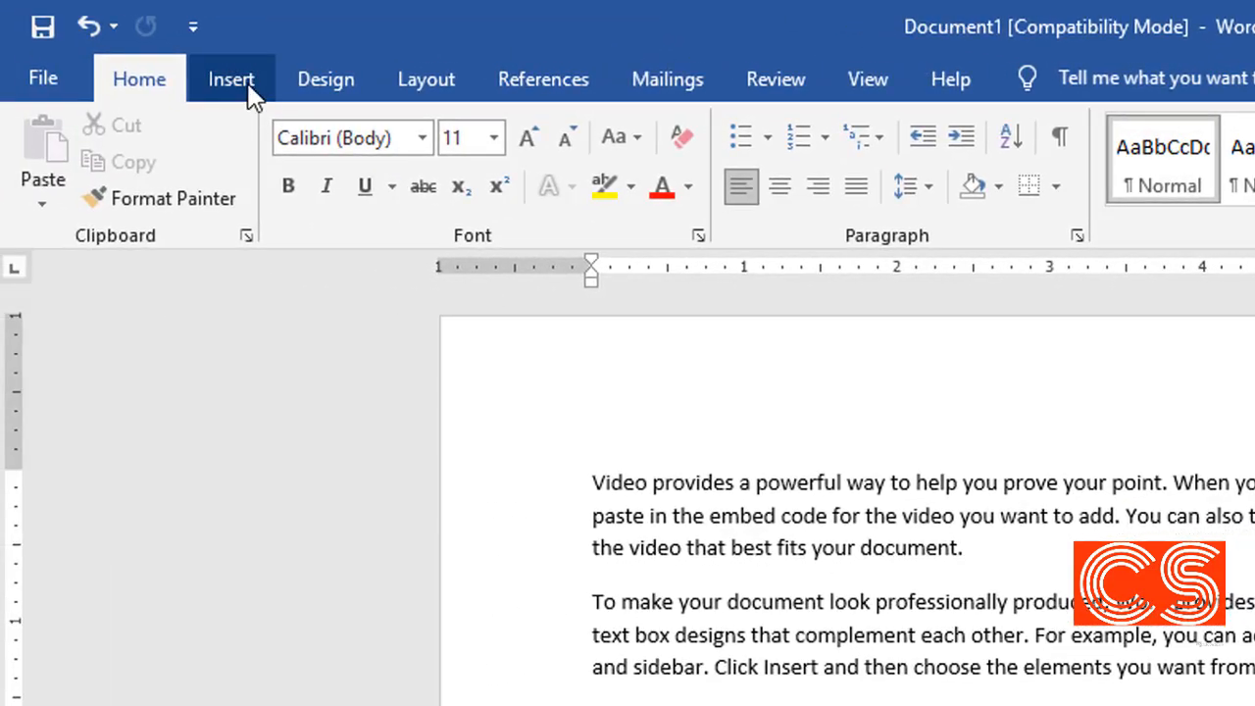
- Browse the built-in header designs and try the Retrospect header on the document
{"action": "left_click", "coordinate": [247, 91]}
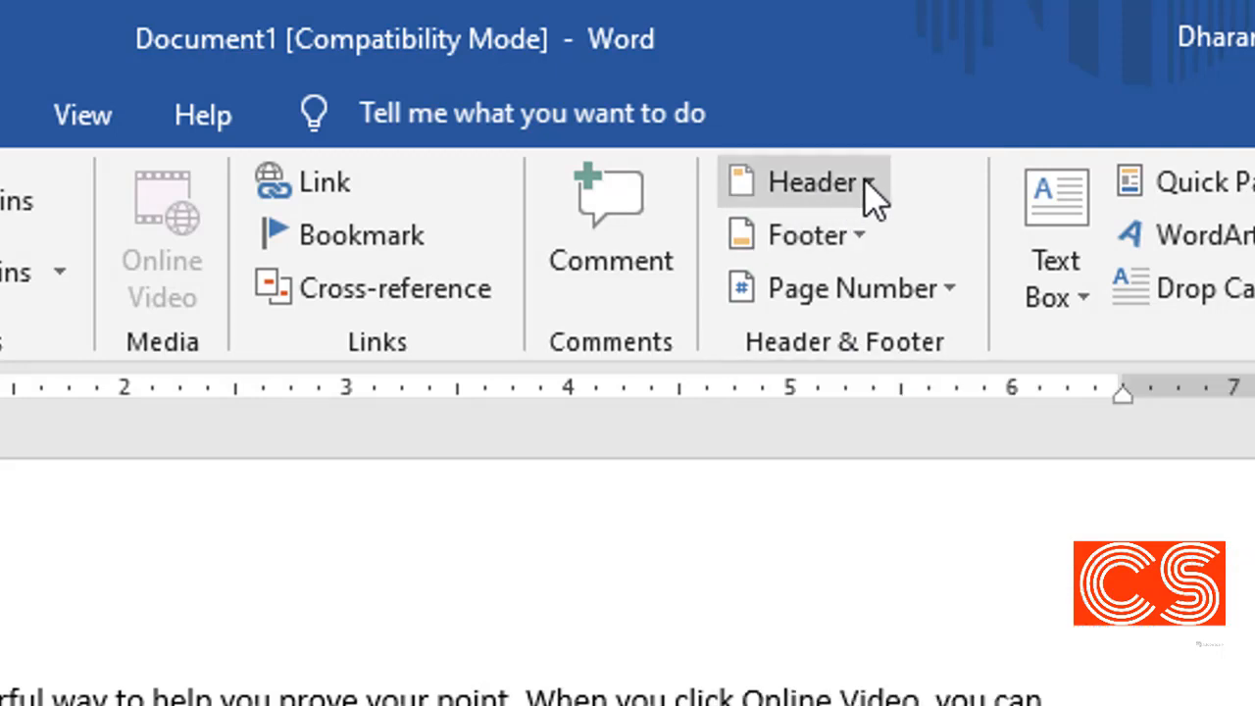
{"action": "left_click", "coordinate": [864, 179]}
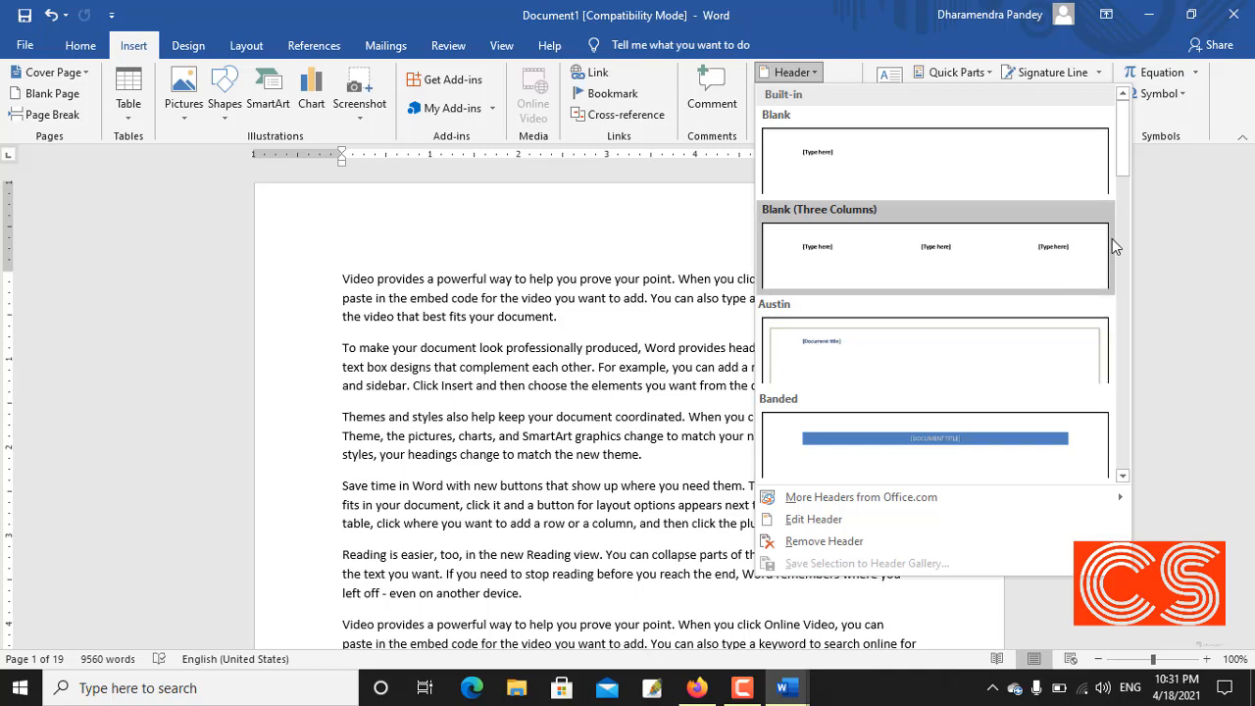
{"action": "scroll", "coordinate": [1120, 232], "scroll_direction": "down", "scroll_amount": 6}
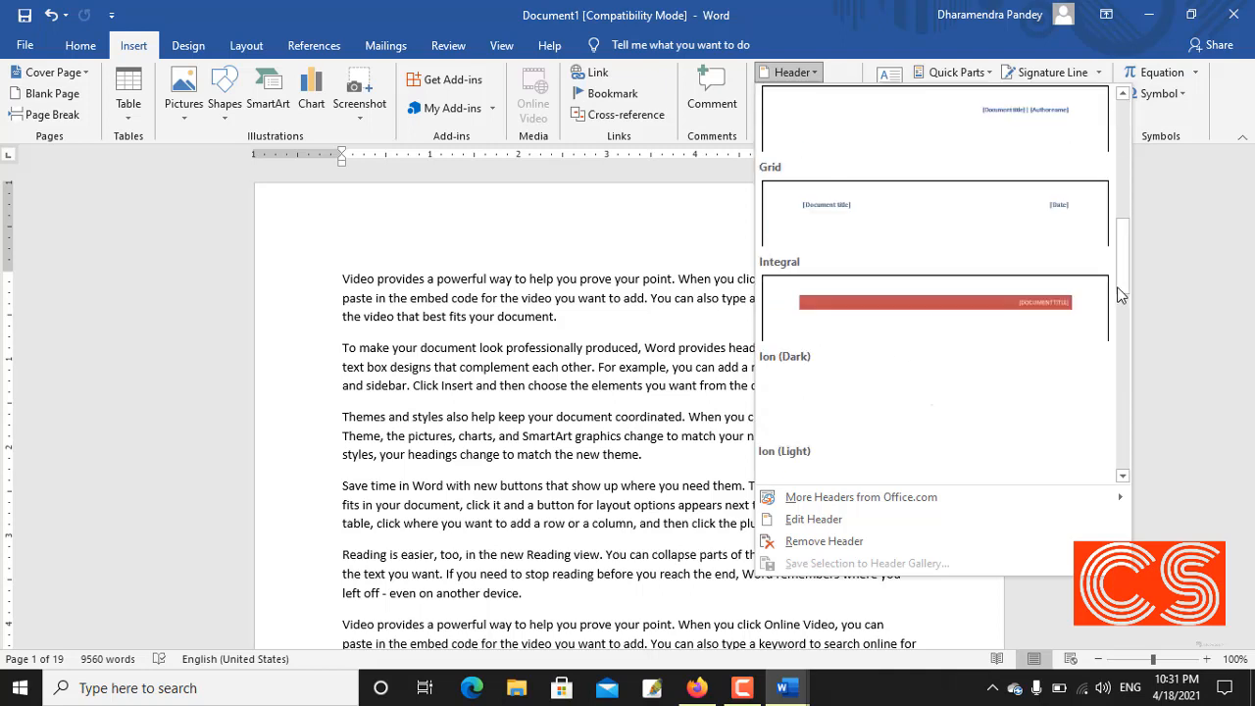
{"action": "scroll", "coordinate": [1123, 296], "scroll_direction": "down", "scroll_amount": 1}
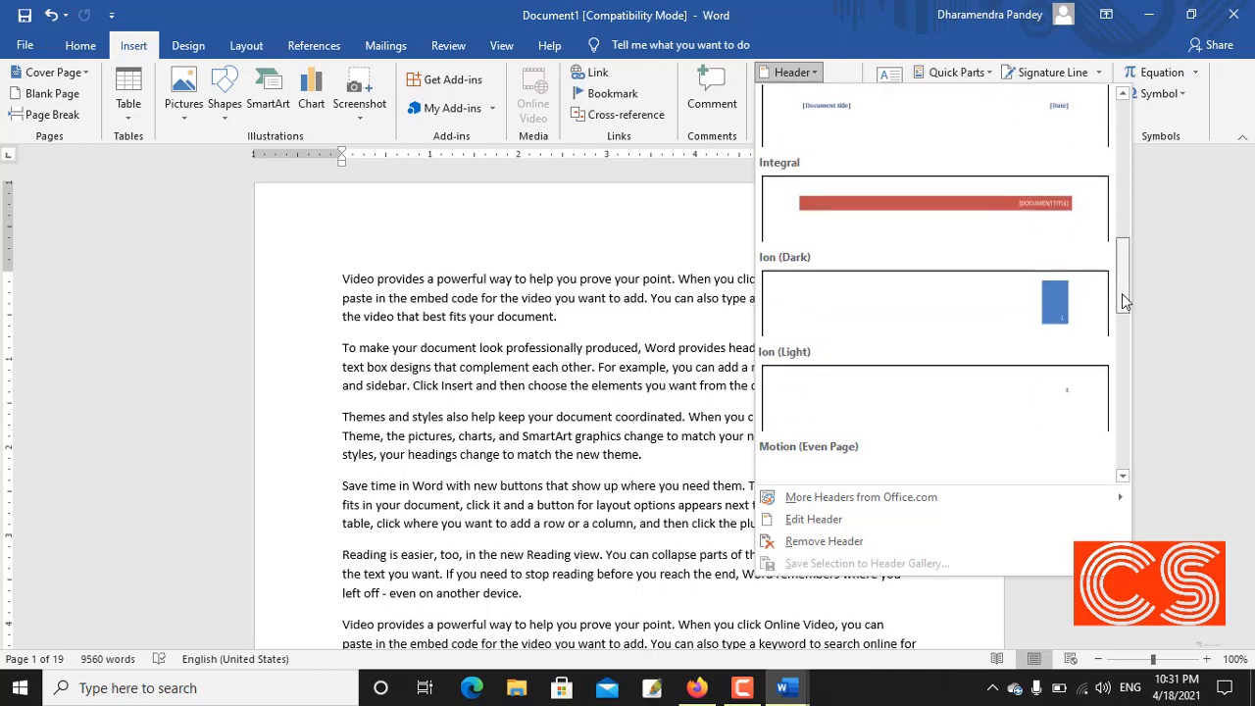
{"action": "scroll", "coordinate": [1124, 302], "scroll_direction": "down", "scroll_amount": 5}
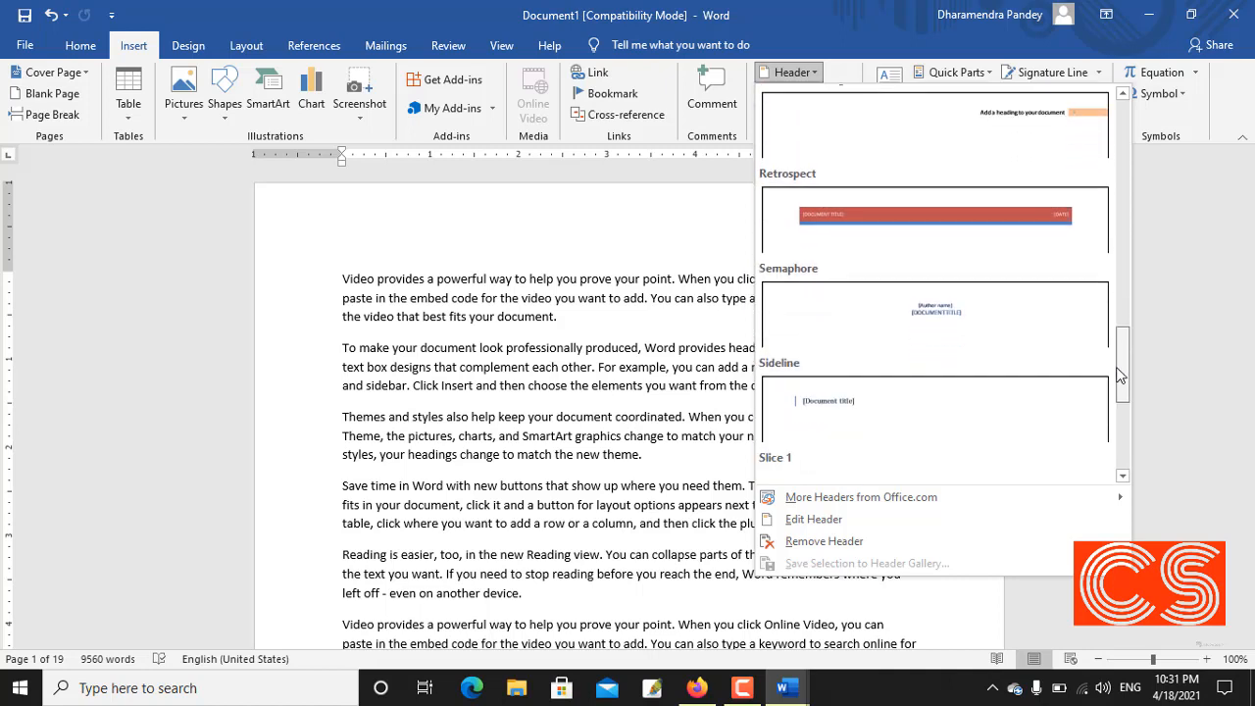
{"action": "scroll", "coordinate": [1121, 374], "scroll_direction": "down", "scroll_amount": 4}
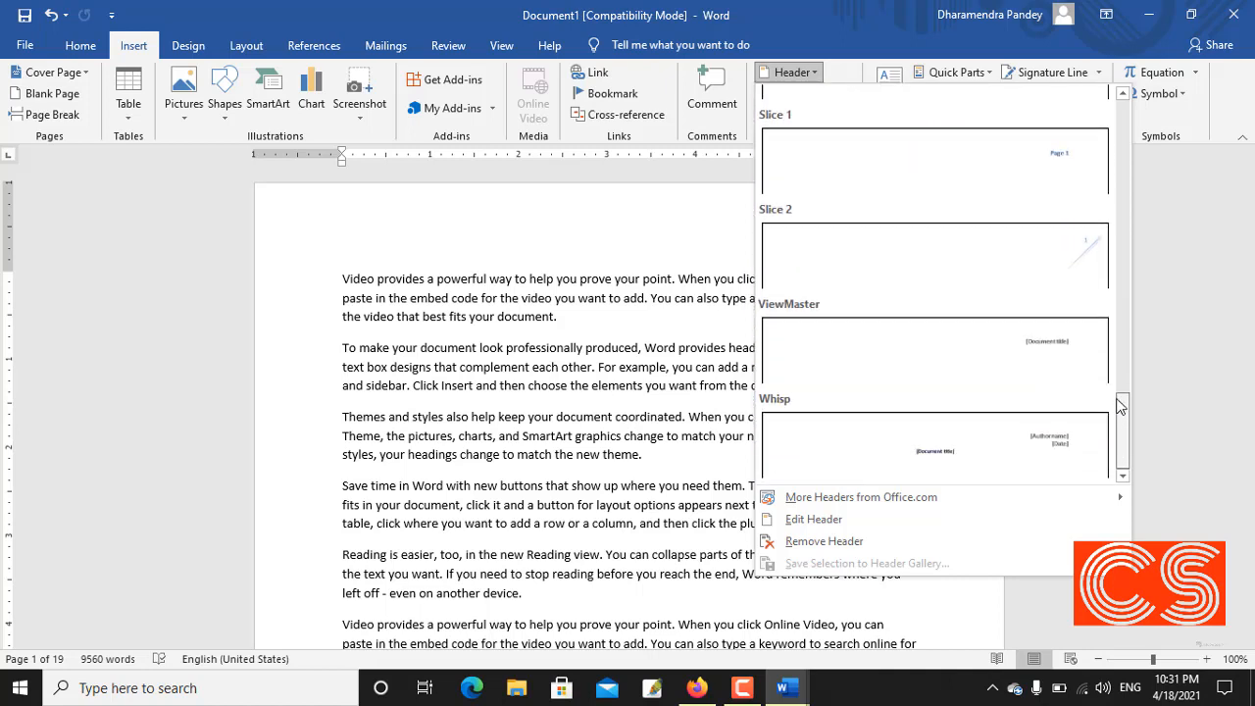
{"action": "left_click_drag", "start_coordinate": [1121, 406], "coordinate": [1124, 327]}
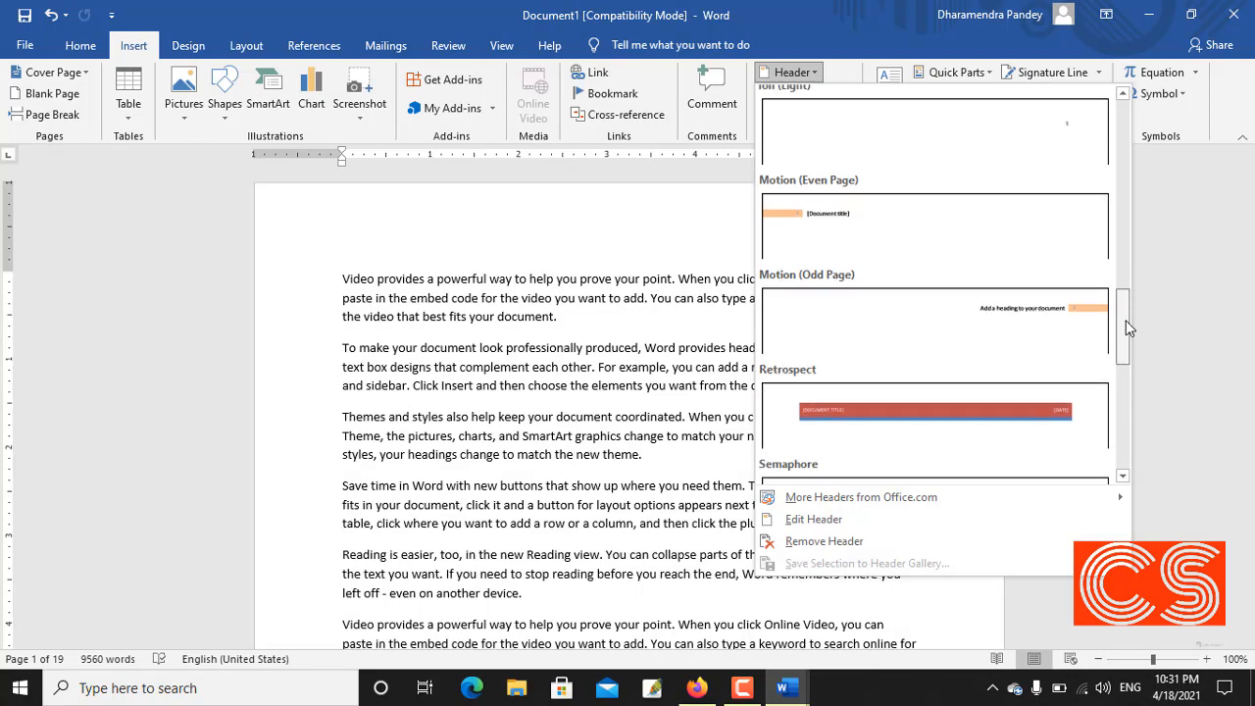
{"action": "left_click", "coordinate": [880, 410]}
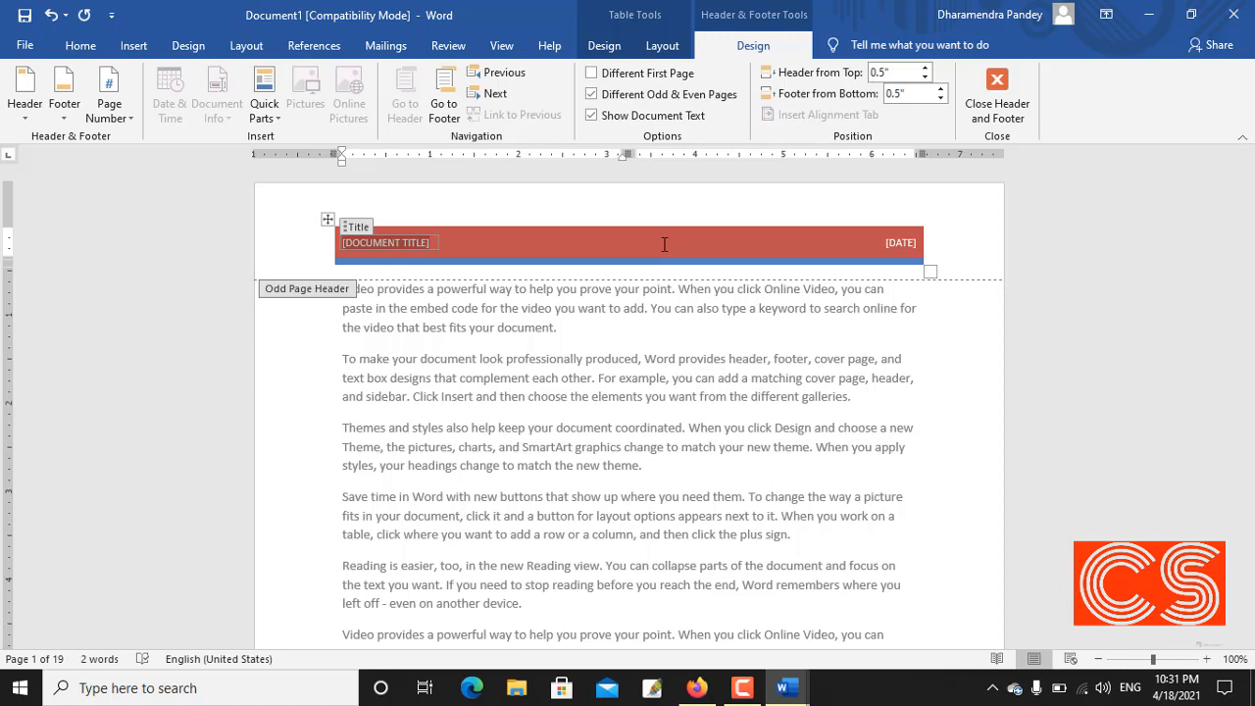
- Undo the inserted Retrospect header and return to the document body
{"action": "key", "text": "ctrl+z"}
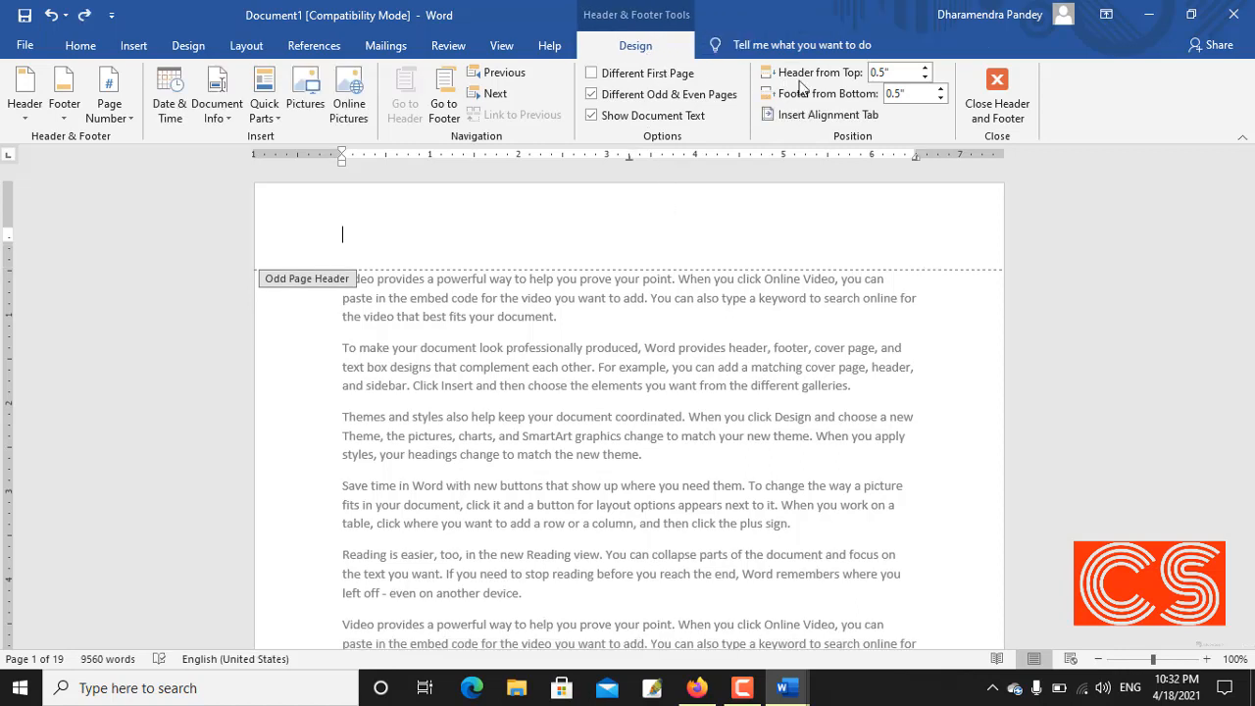
{"action": "double_click", "coordinate": [428, 412]}
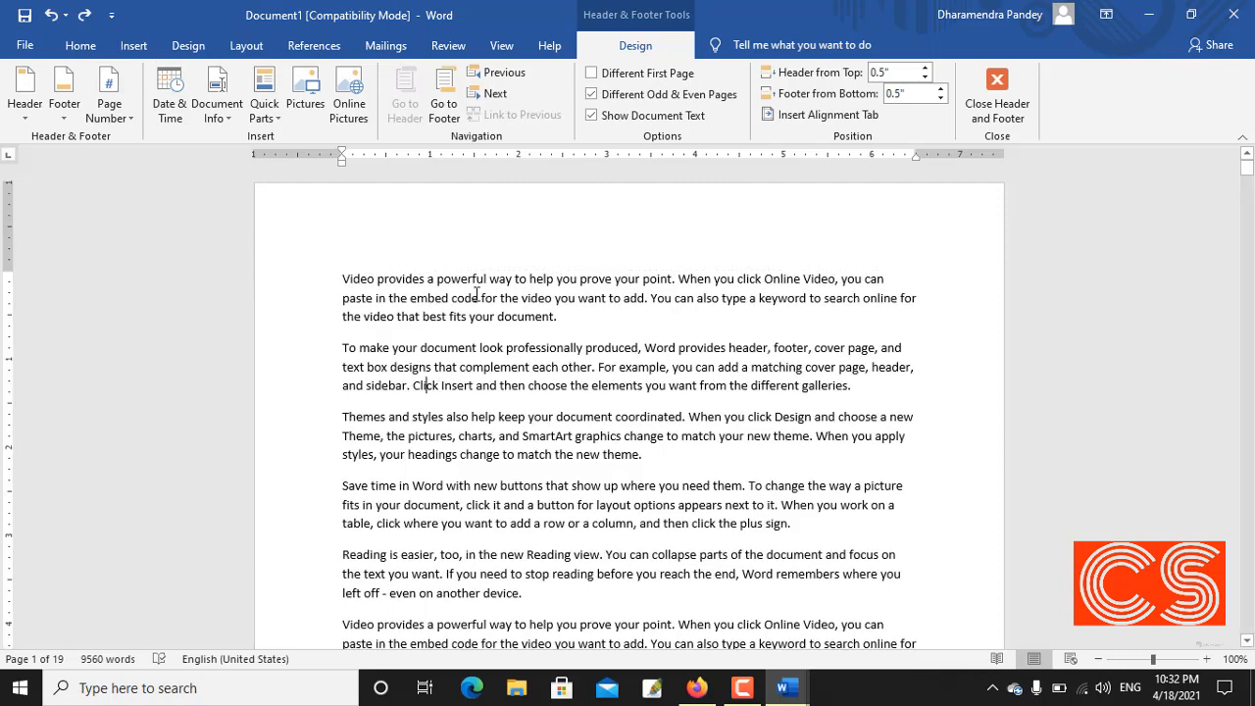
- Remove the header from the document with the Remove Header command
{"action": "left_click", "coordinate": [133, 47]}
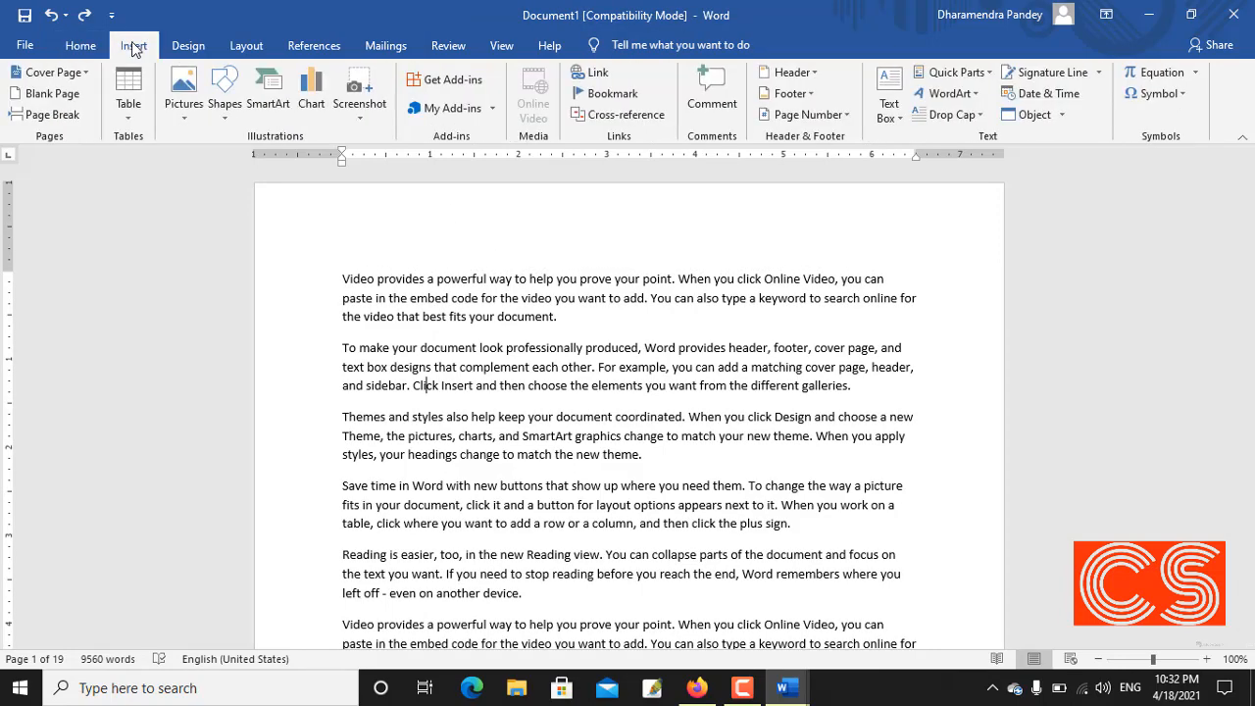
{"action": "left_click", "coordinate": [802, 78]}
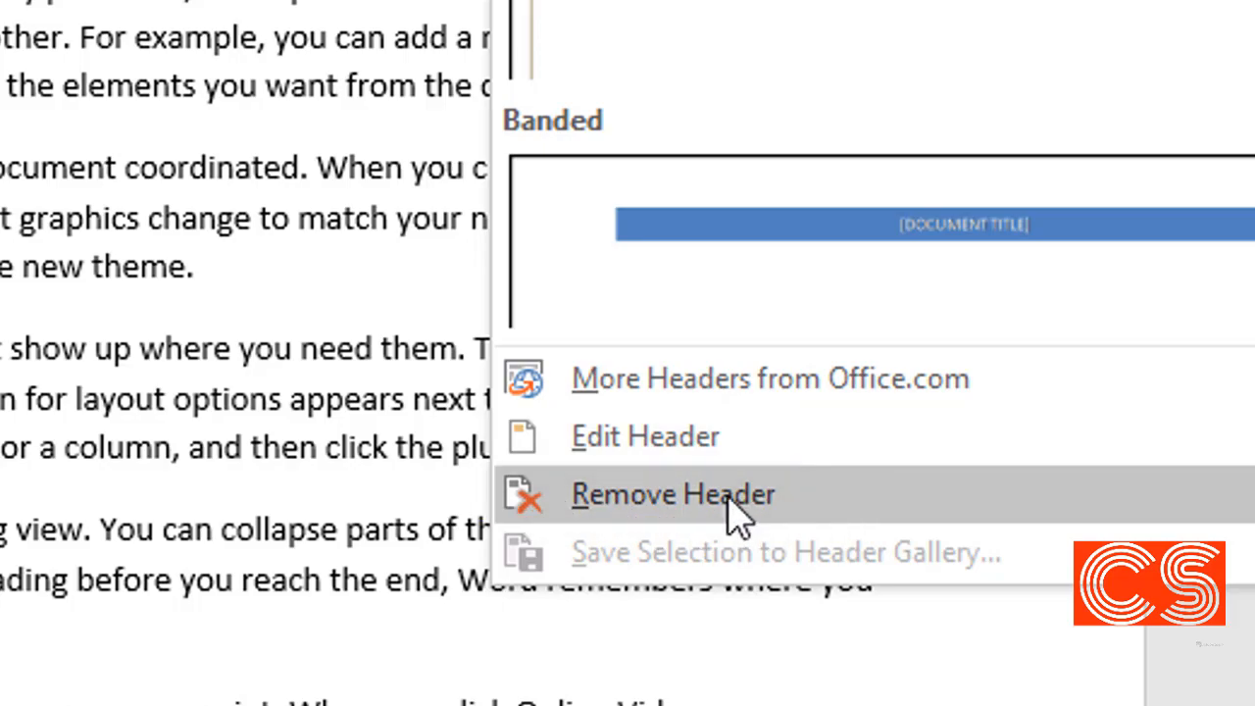
{"action": "left_click", "coordinate": [740, 519]}
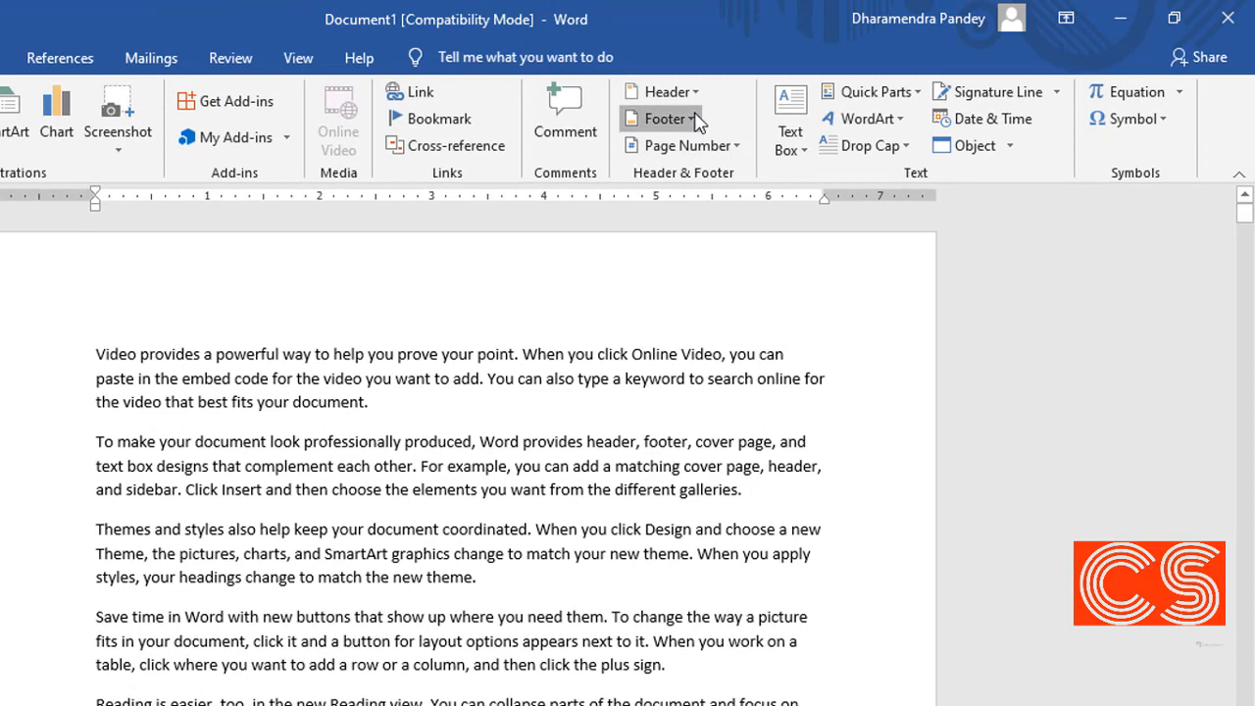
- View the built-in footer designs, open the header with the Edit Header command, and return to the document body
{"action": "left_click", "coordinate": [693, 119]}
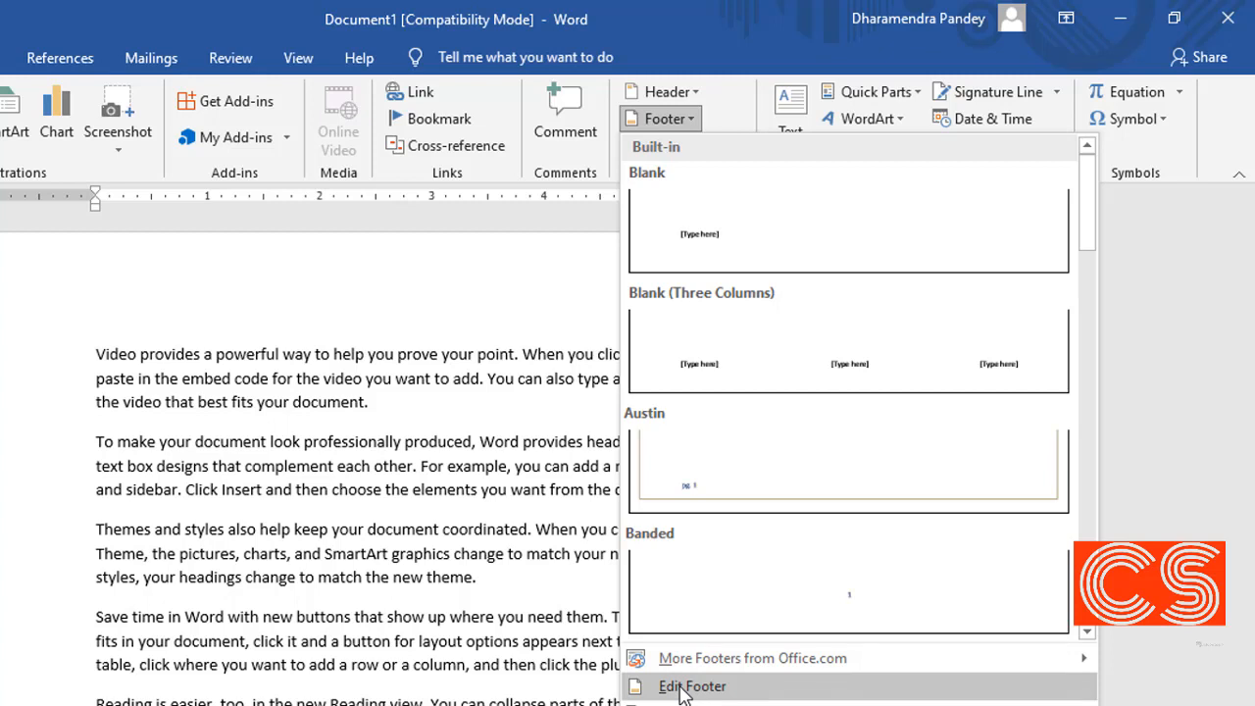
{"action": "left_click", "coordinate": [697, 92]}
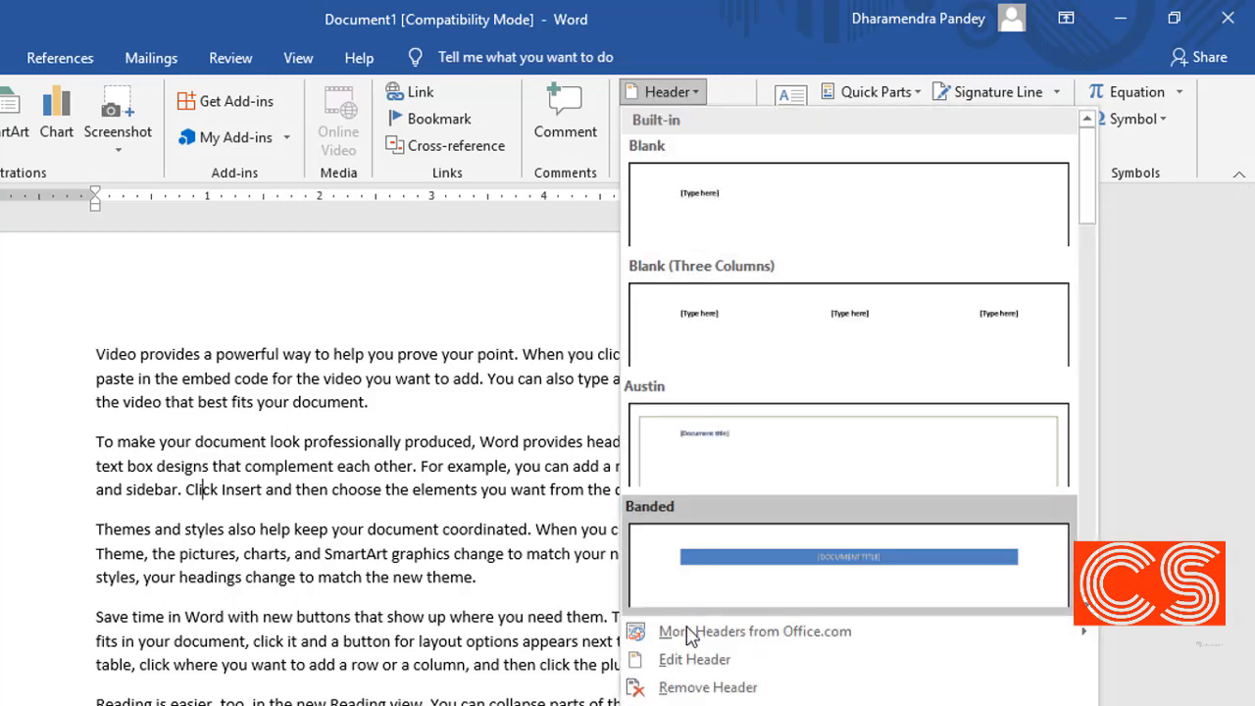
{"action": "left_click", "coordinate": [723, 668]}
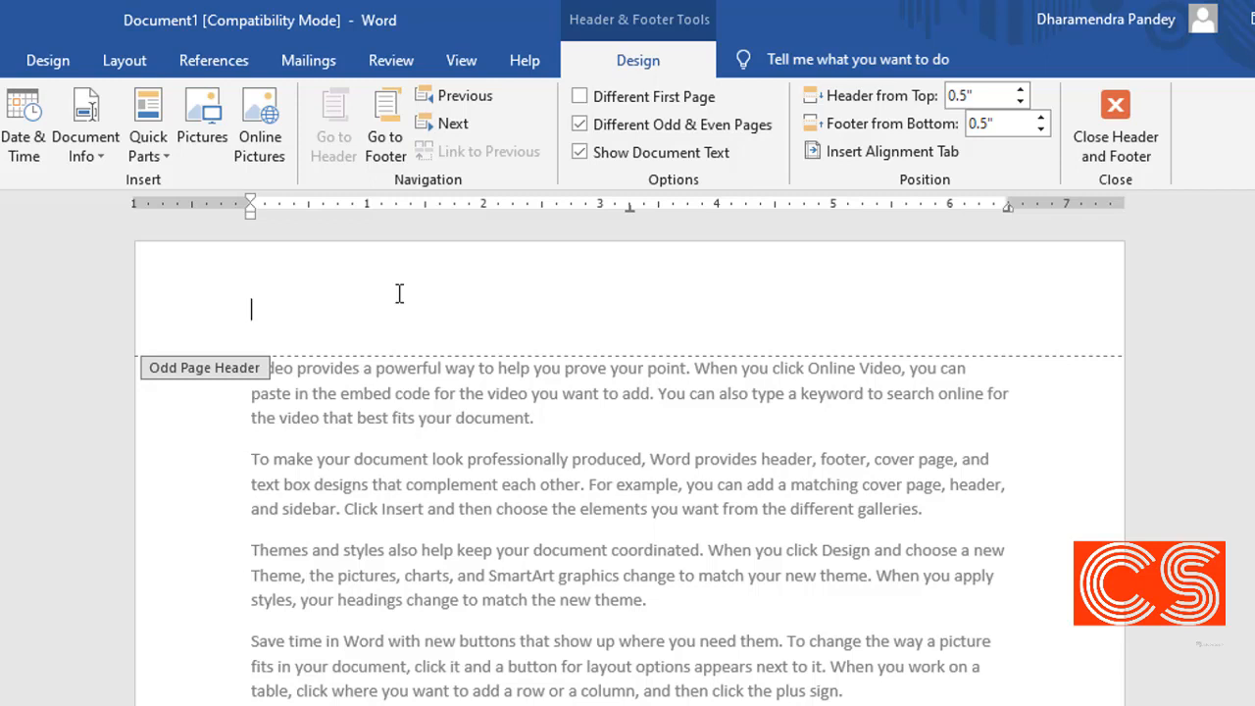
{"action": "double_click", "coordinate": [454, 477]}
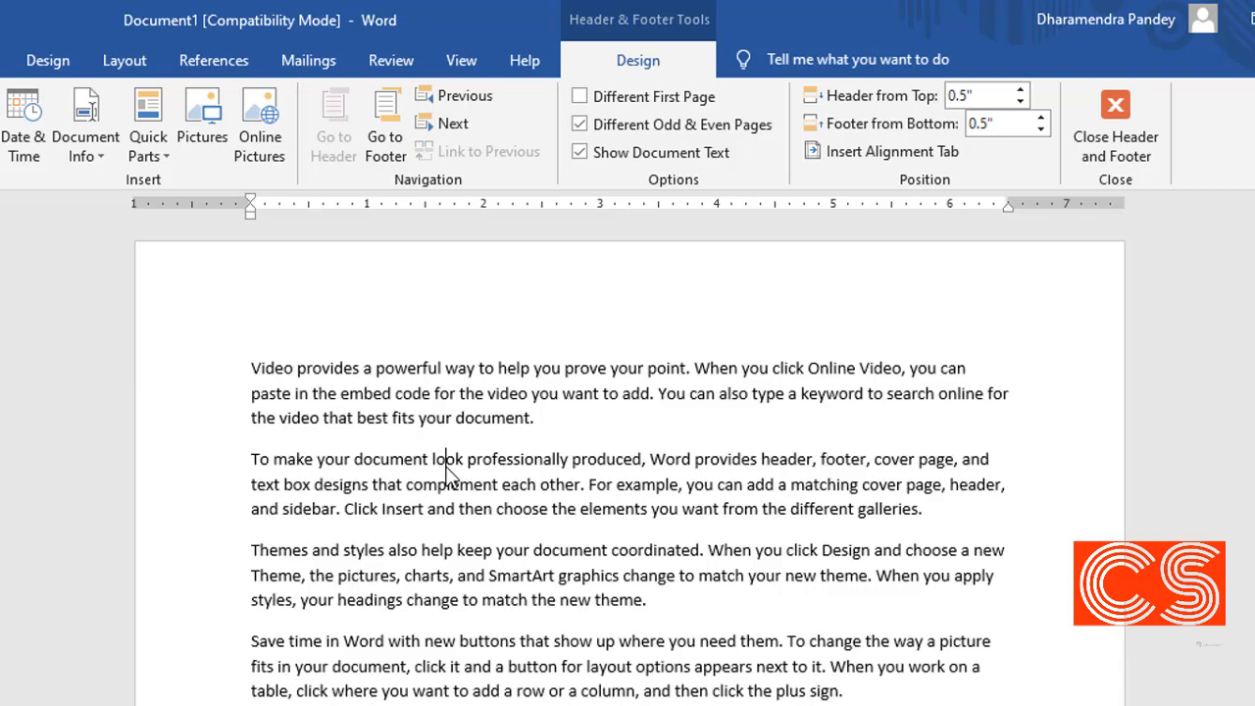
- Open the odd page header for editing and draw a circle about 0.4 inch wide at the start of the header line
{"action": "double_click", "coordinate": [543, 294]}
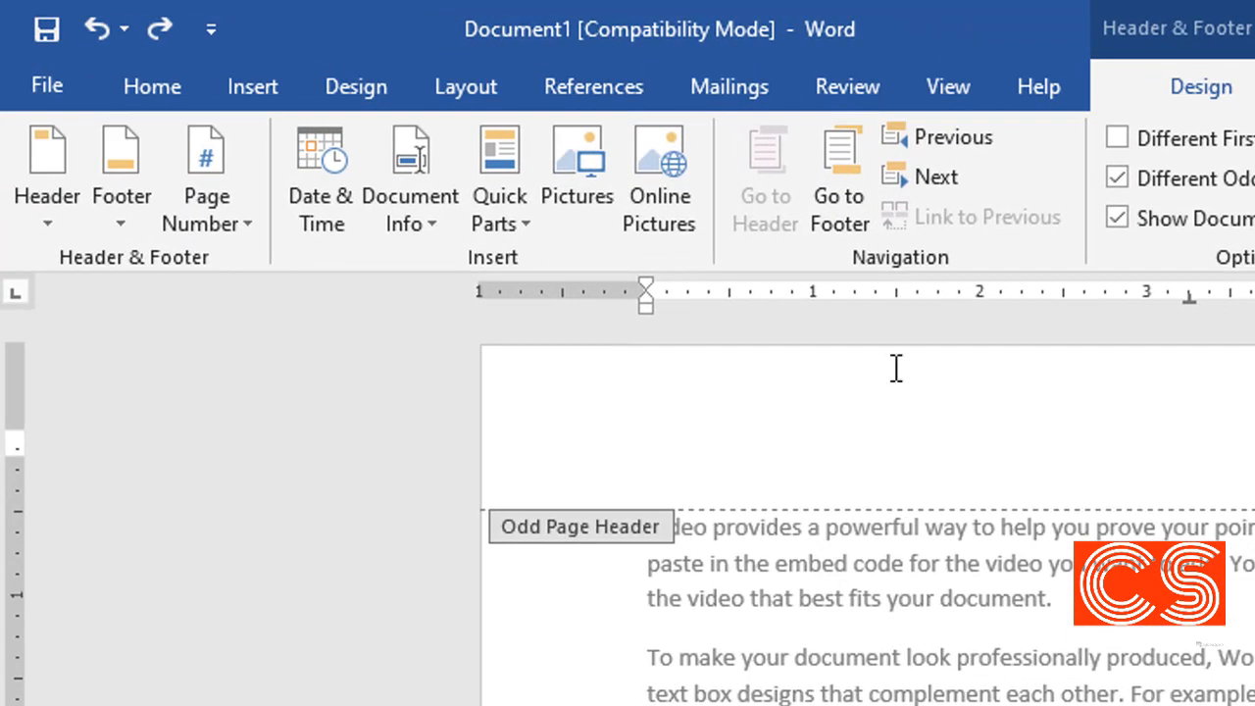
{"action": "left_click", "coordinate": [250, 90]}
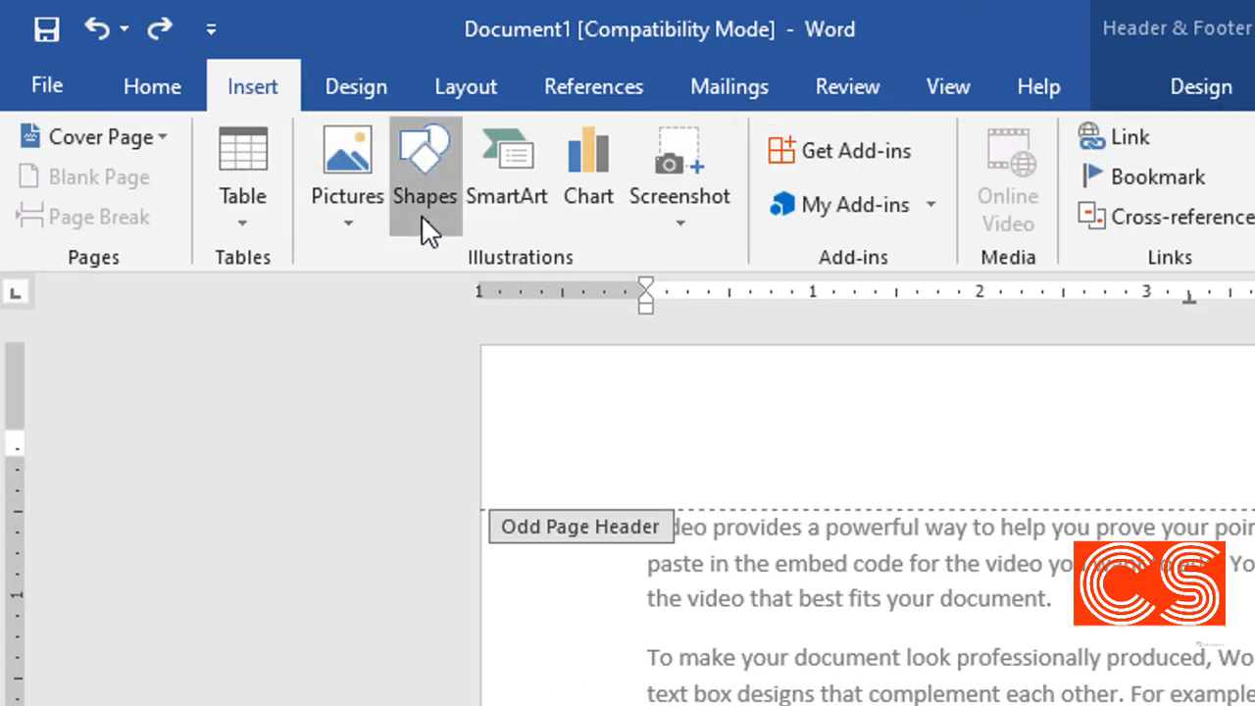
{"action": "left_click", "coordinate": [422, 218]}
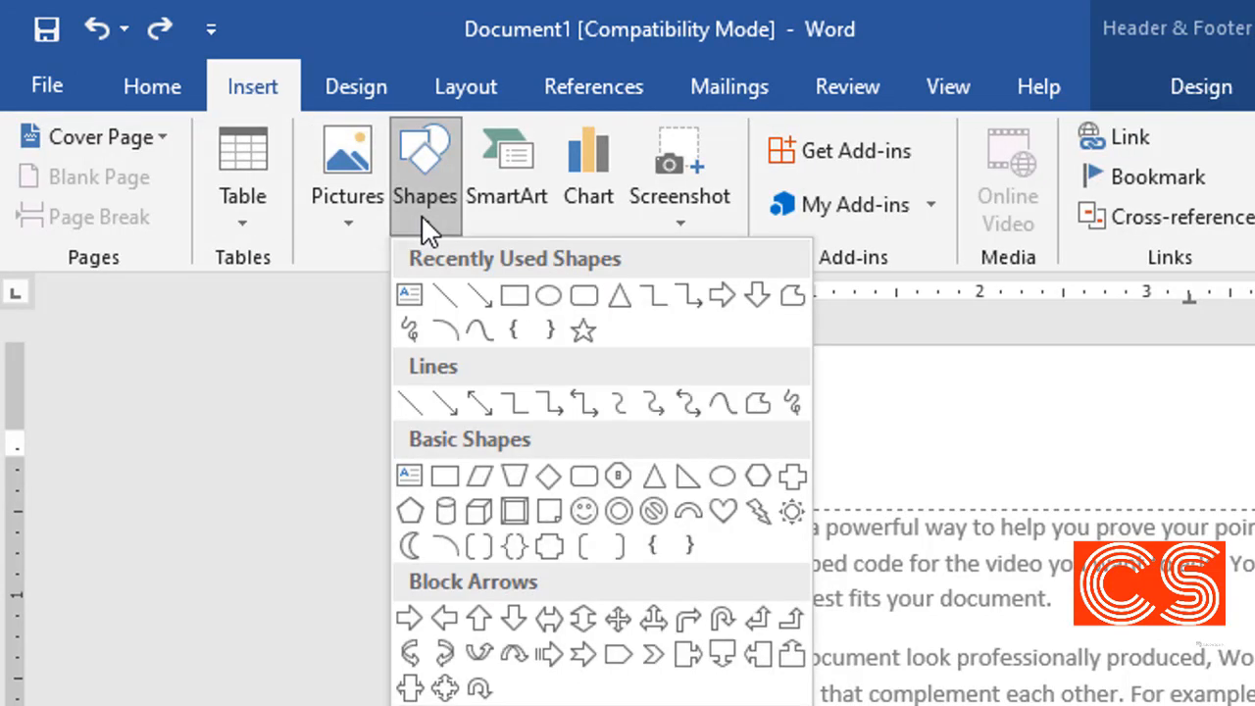
{"action": "left_click", "coordinate": [549, 299]}
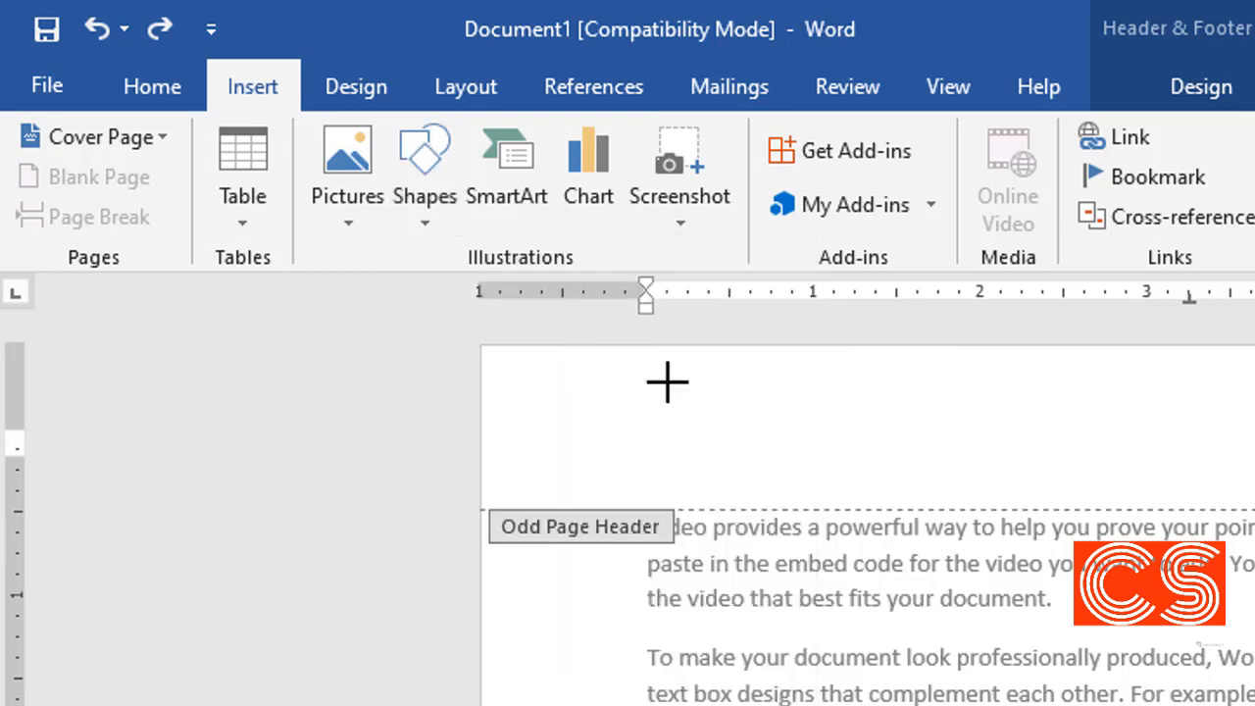
{"action": "mouse_move", "coordinate": [655, 411]}
{"action": "left_mouse_down"}
{"action": "mouse_move", "coordinate": [697, 468]}
{"action": "mouse_move", "coordinate": [724, 477]}
{"action": "left_mouse_up"}
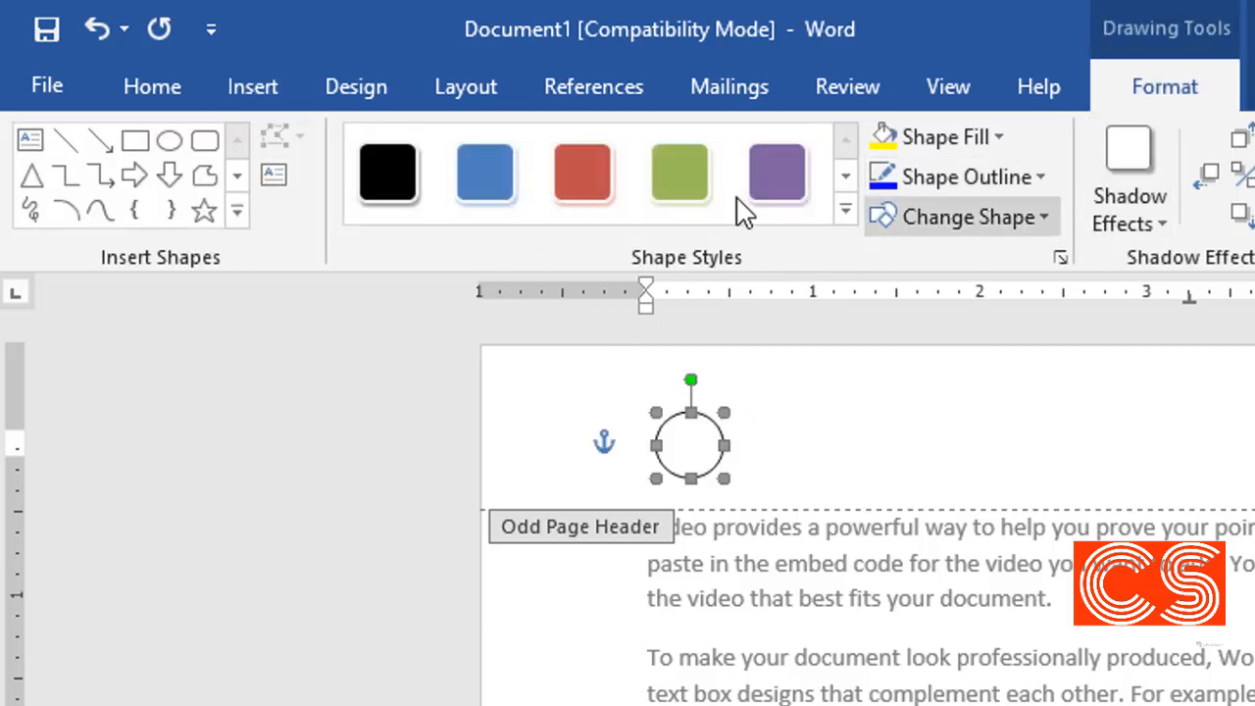
- Fill the header circle with standard red and move it right, clear of the start of the header line
{"action": "left_click", "coordinate": [1002, 139]}
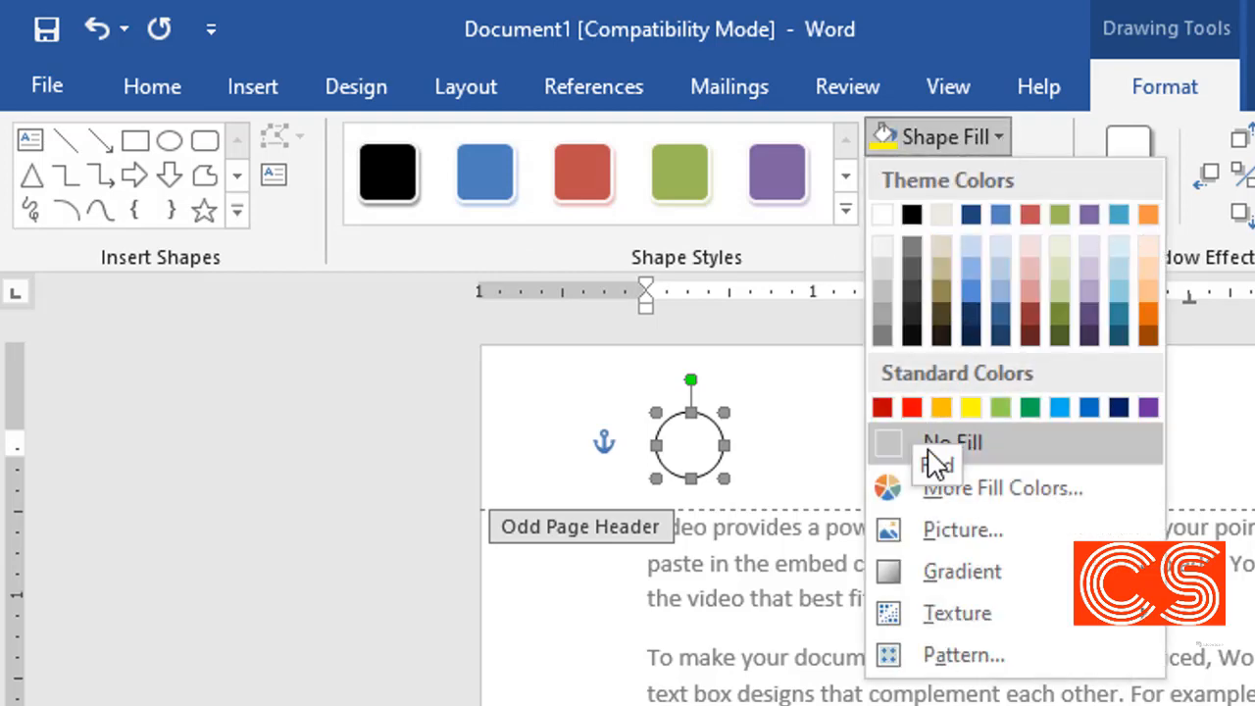
{"action": "left_click", "coordinate": [912, 408]}
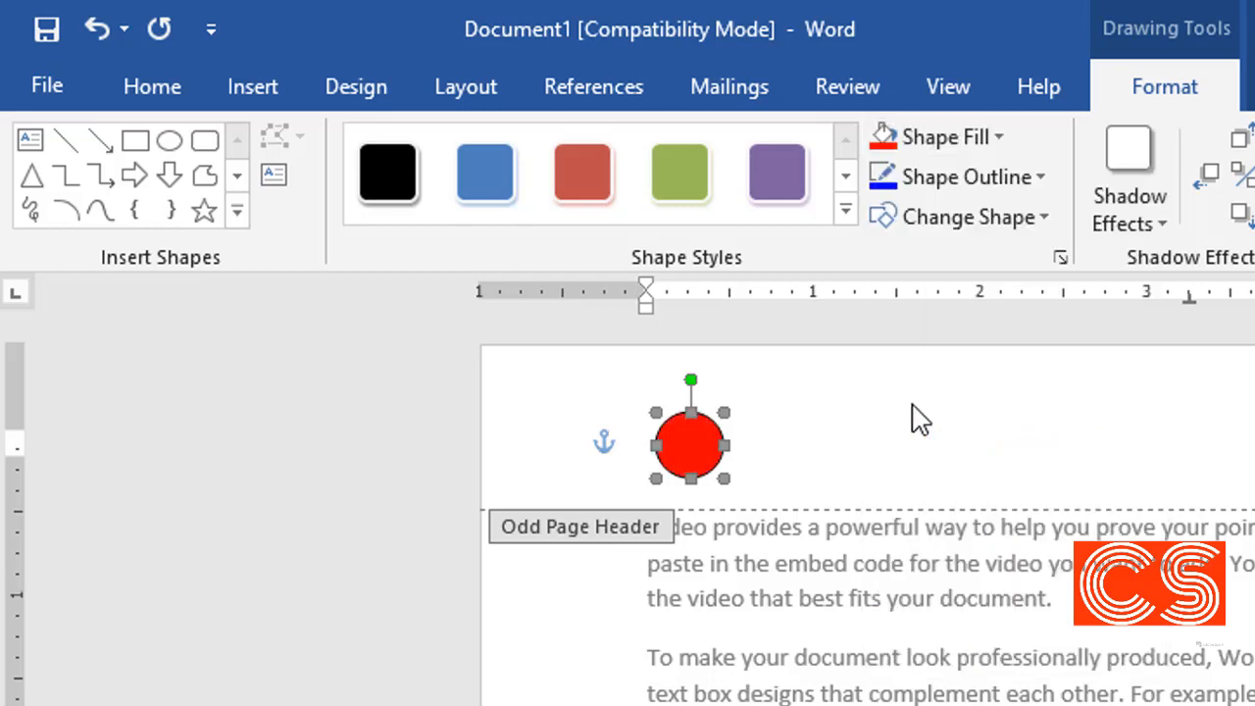
{"action": "left_click_drag", "start_coordinate": [691, 447], "coordinate": [790, 456]}
- Insert a Plain Number page number at the current position, at the start of the odd page header
{"action": "left_click", "coordinate": [692, 450]}
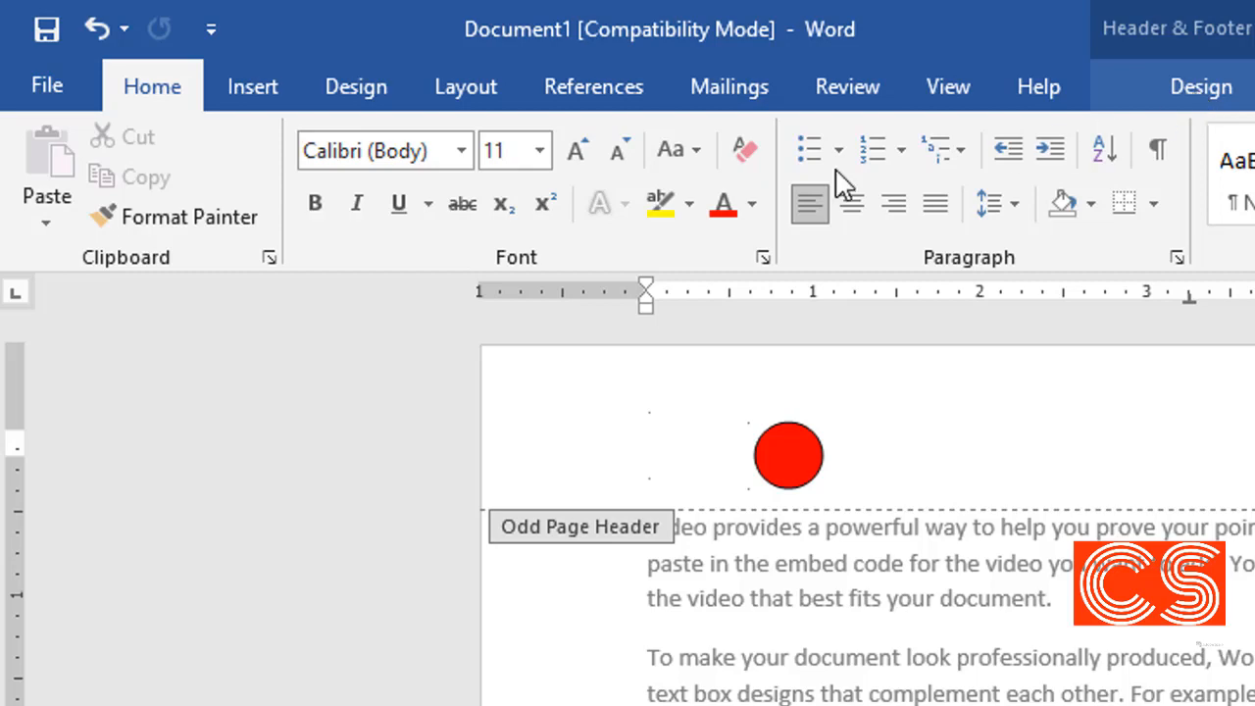
{"action": "left_click", "coordinate": [1177, 84]}
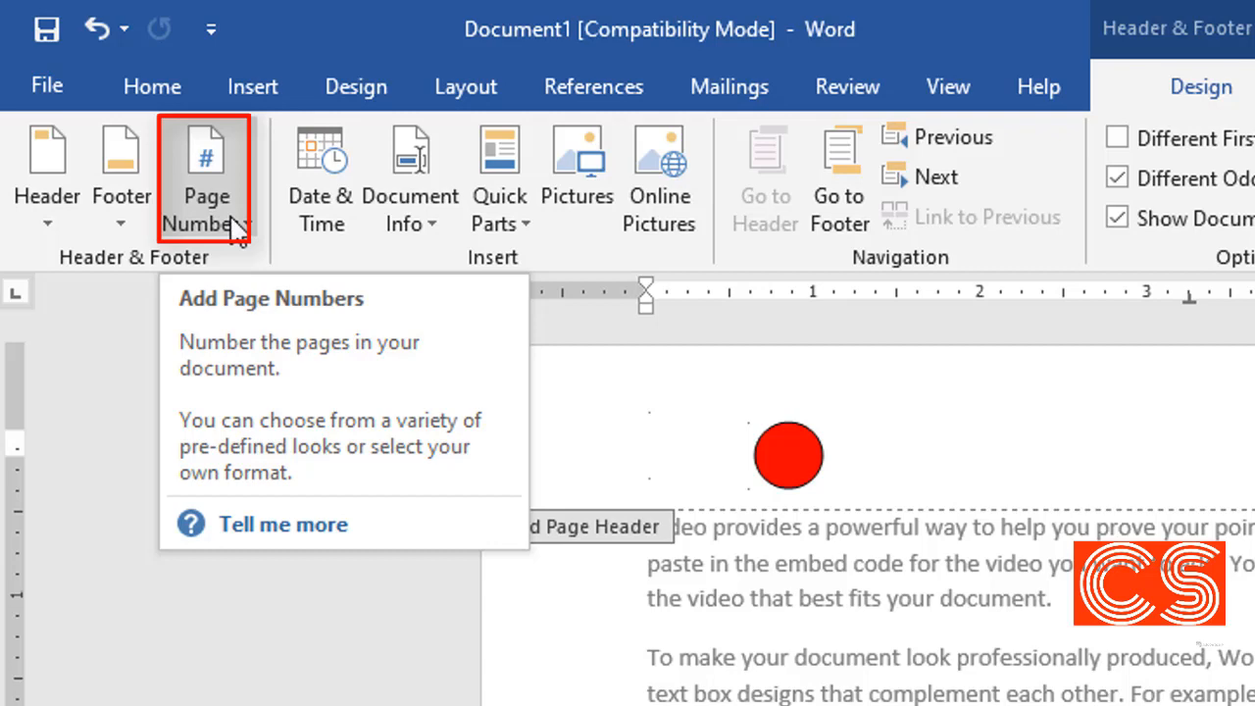
{"action": "left_click", "coordinate": [235, 226]}
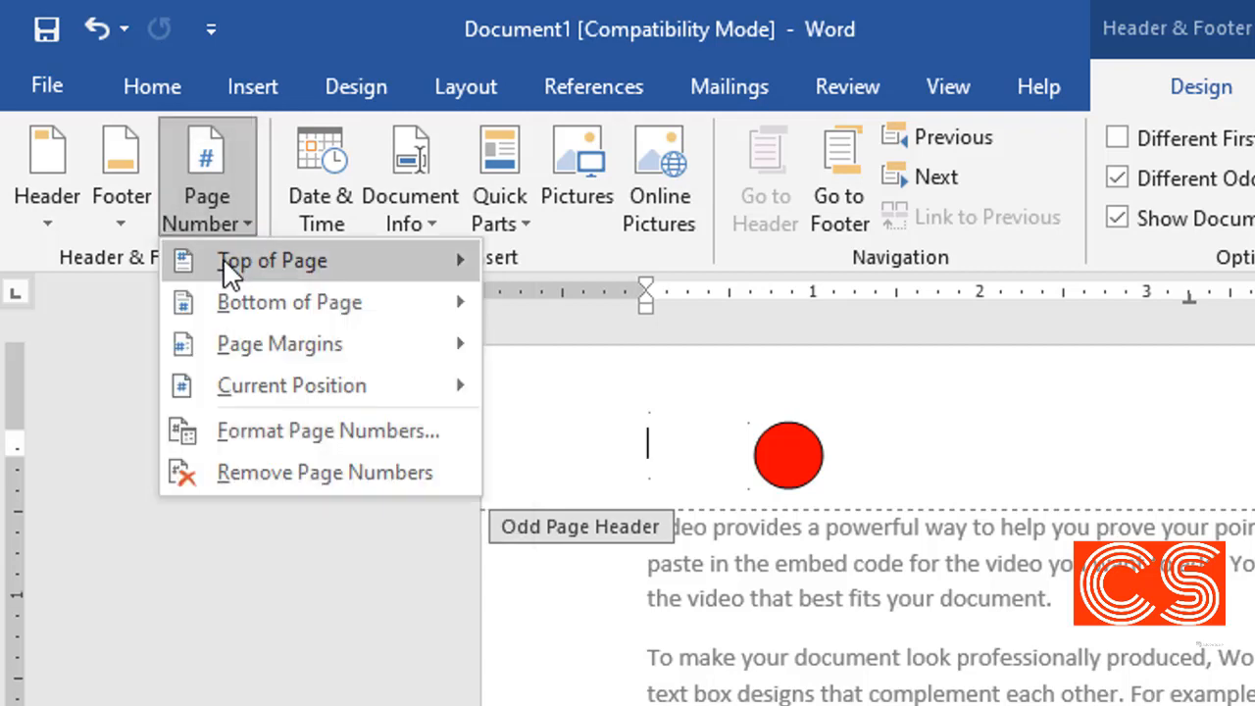
{"action": "mouse_move", "coordinate": [441, 313]}
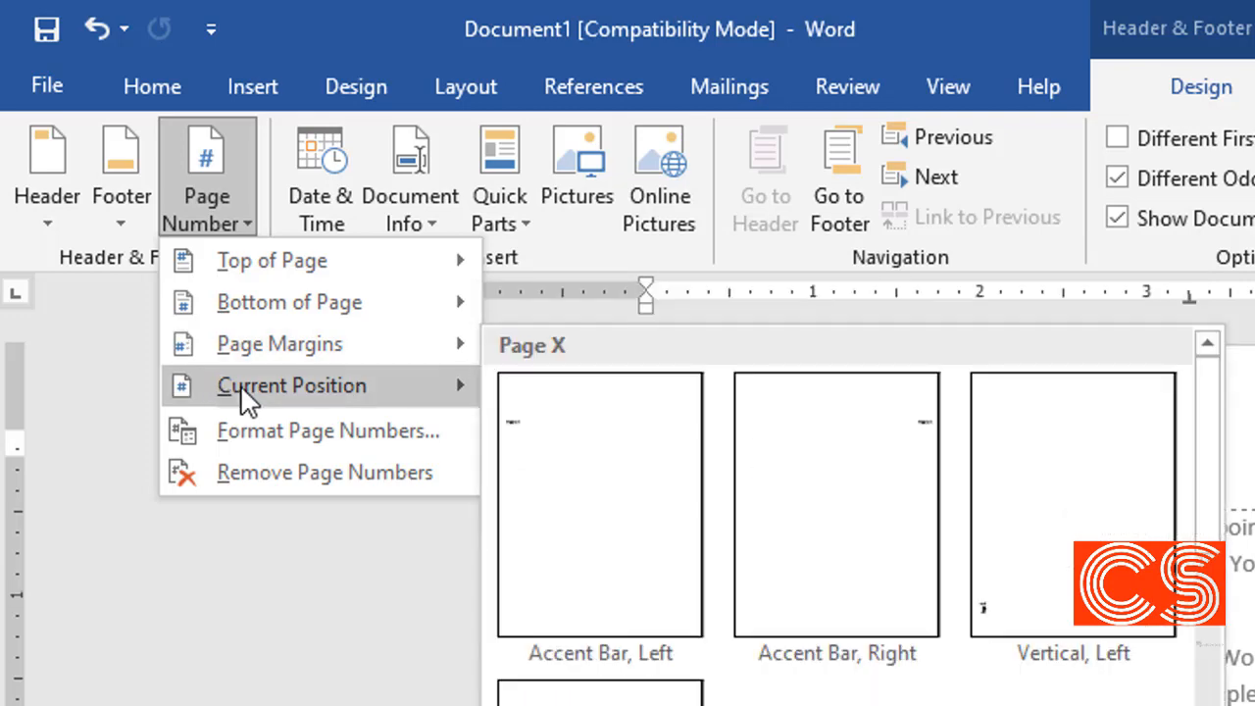
{"action": "mouse_move", "coordinate": [336, 390]}
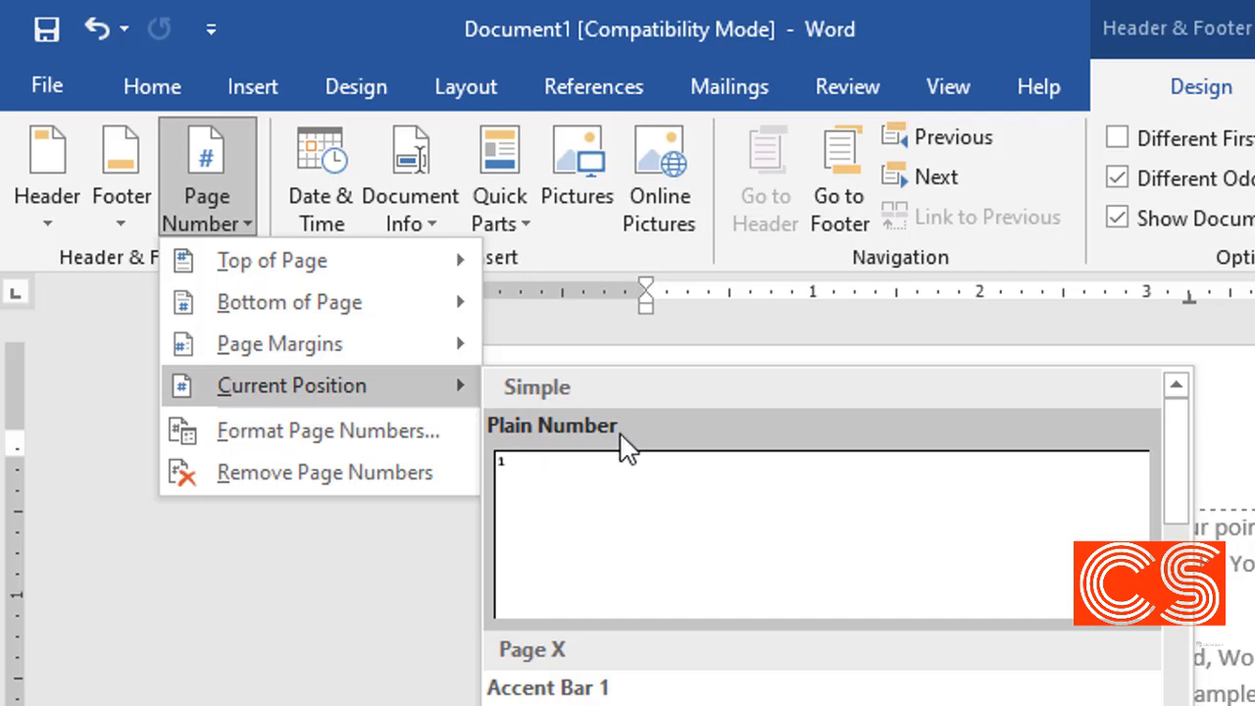
{"action": "left_click", "coordinate": [556, 498]}
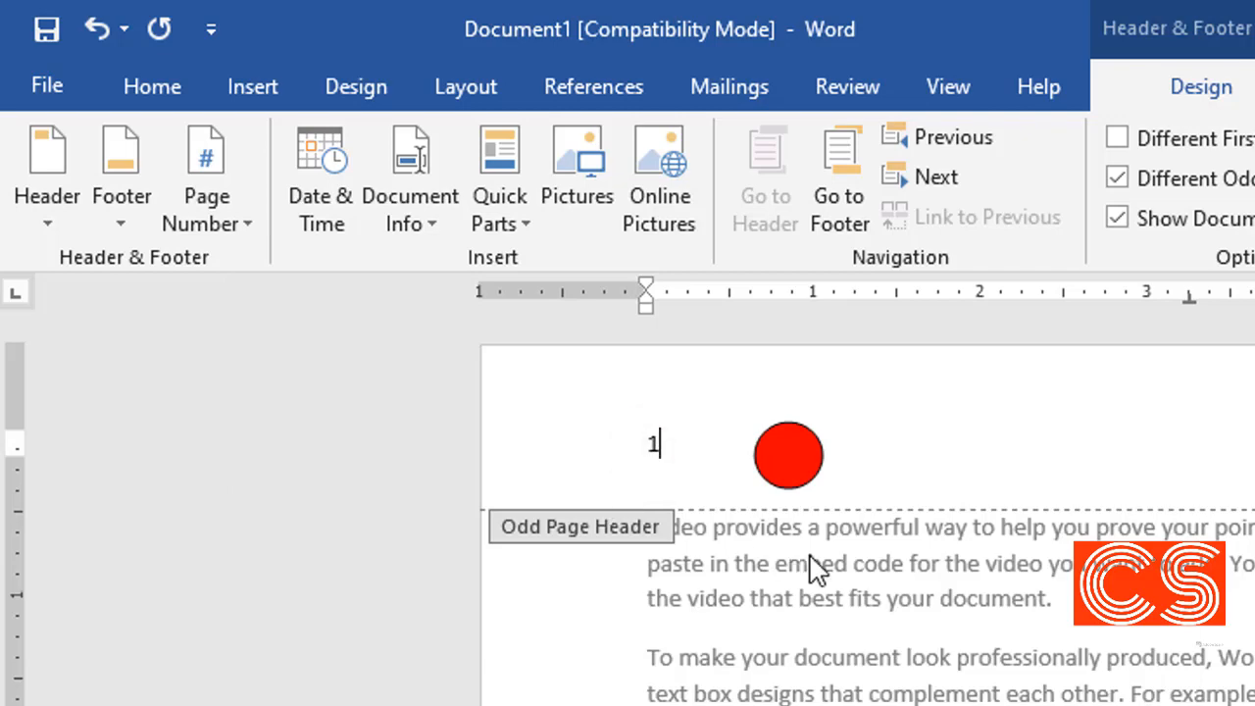
- Look through the odd and even pages to check where the page number is applied
{"action": "scroll", "coordinate": [814, 571], "scroll_direction": "down", "scroll_amount": 10}
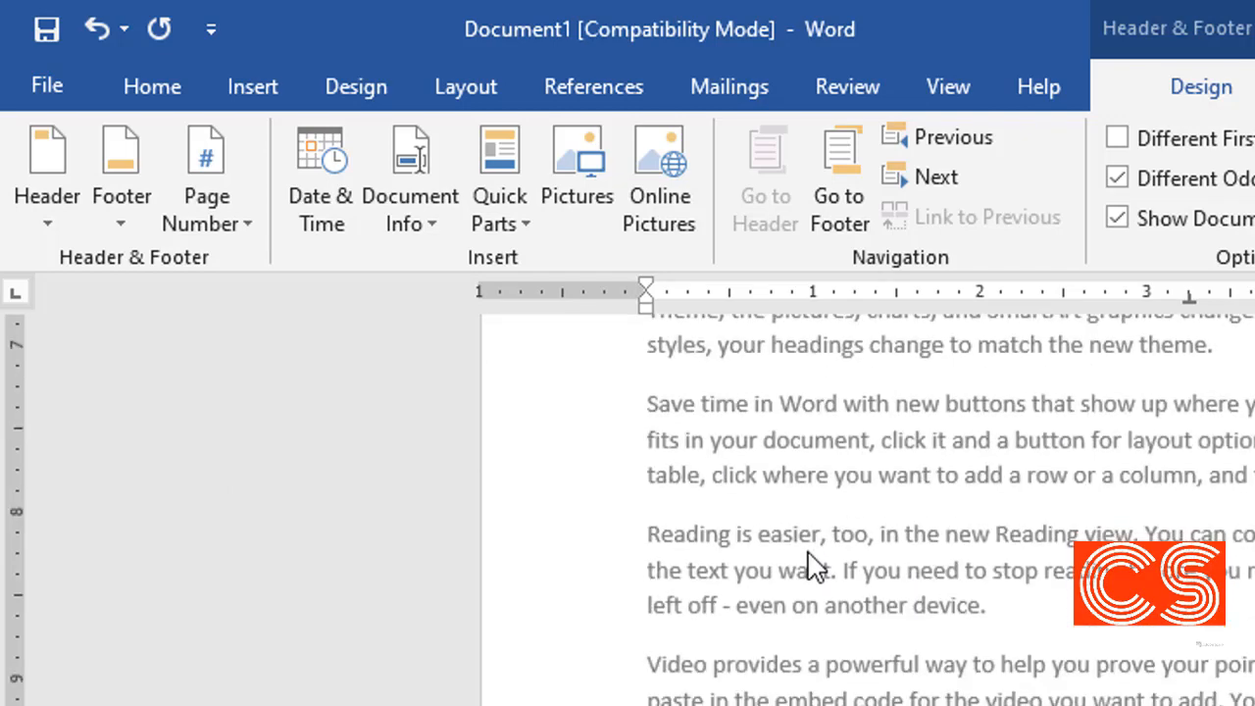
{"action": "scroll", "coordinate": [810, 555], "scroll_direction": "down", "scroll_amount": 4}
{"action": "scroll", "coordinate": [868, 490], "scroll_direction": "down", "scroll_amount": 12}
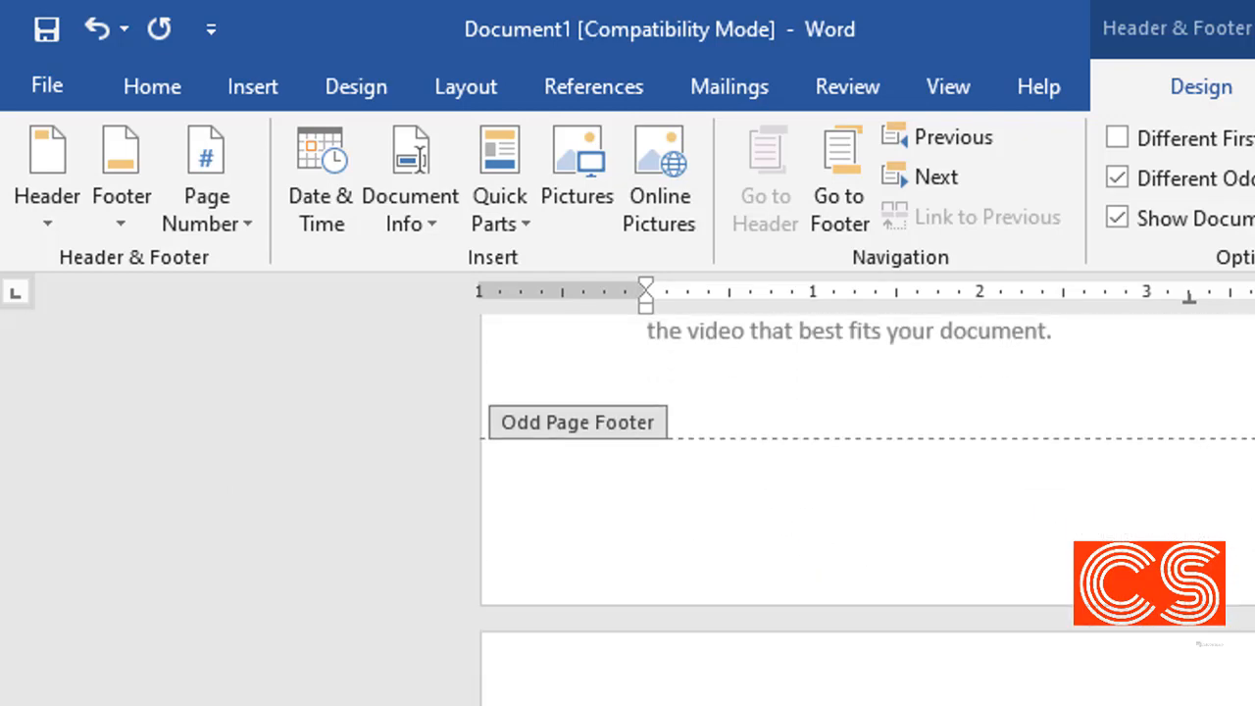
{"action": "scroll", "coordinate": [867, 490], "scroll_direction": "down", "scroll_amount": 3}
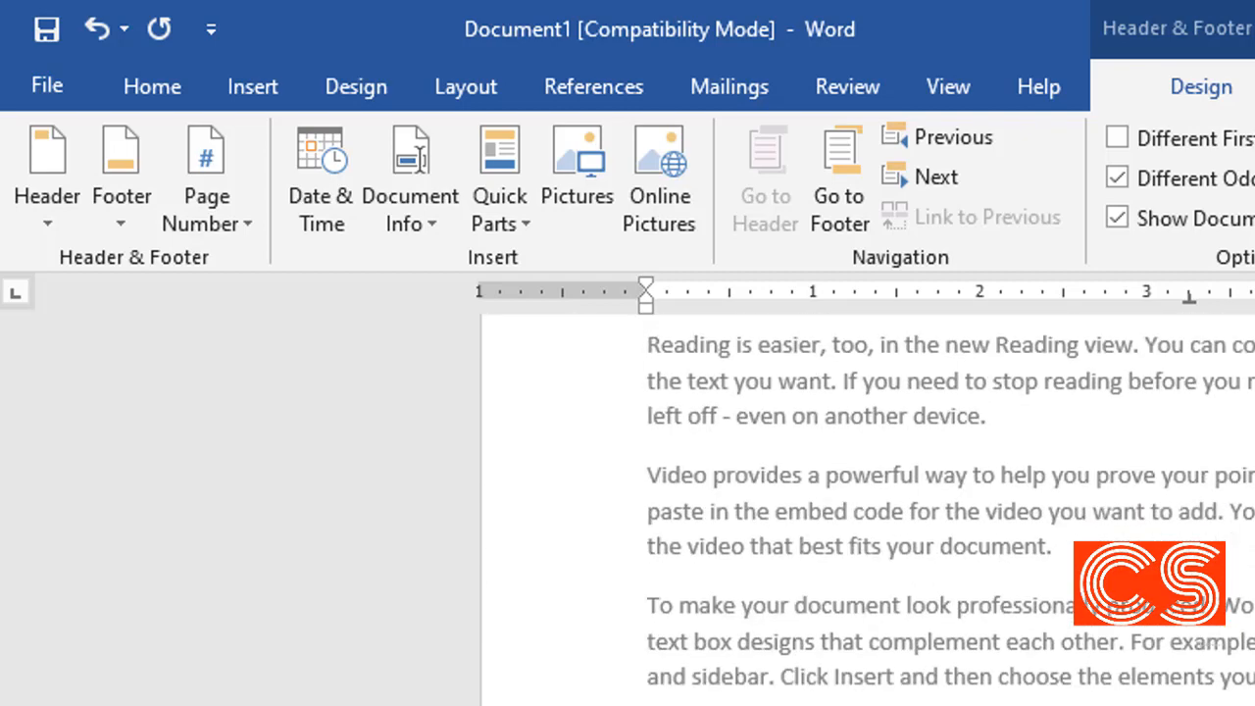
{"action": "scroll", "coordinate": [867, 491], "scroll_direction": "down", "scroll_amount": 2}
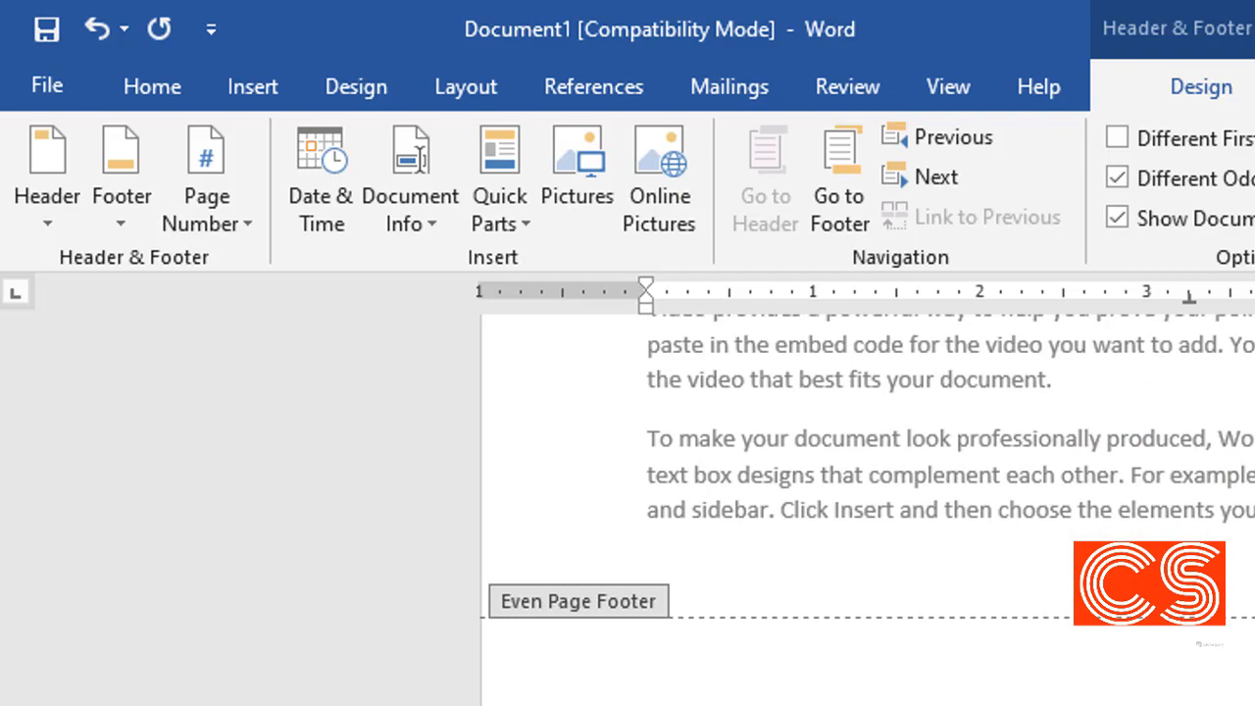
{"action": "scroll", "coordinate": [868, 490], "scroll_direction": "up", "scroll_amount": 20}
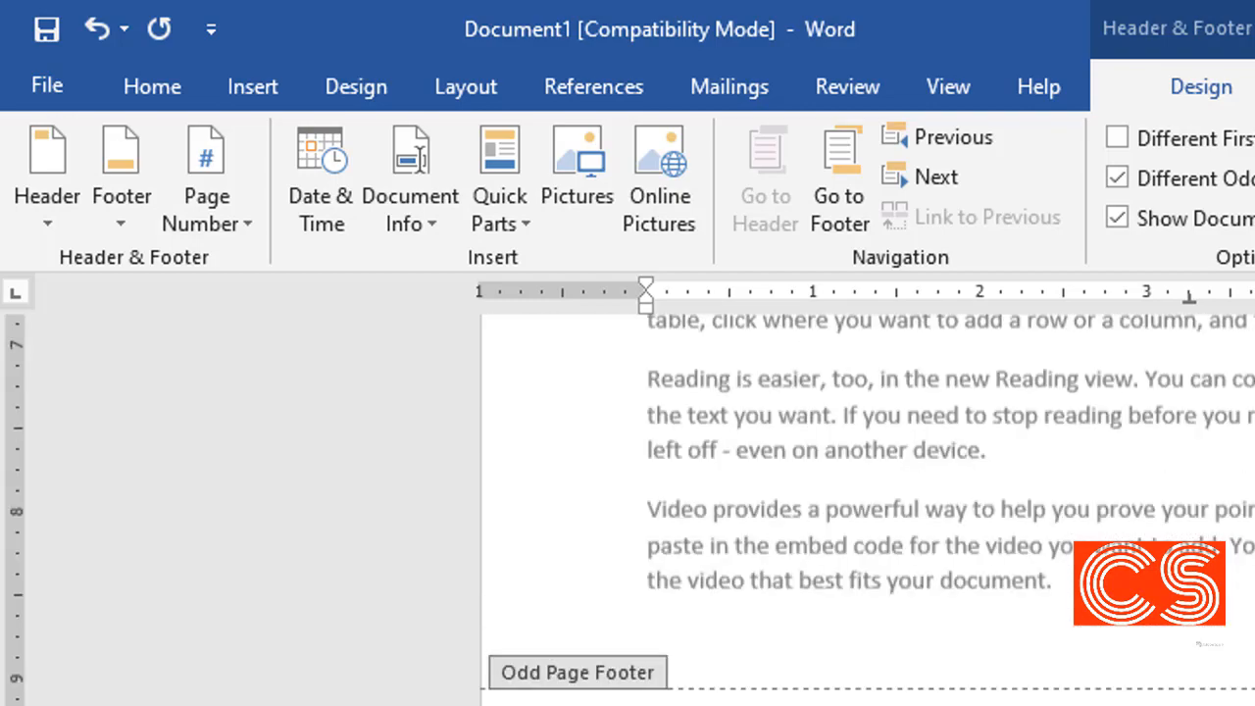
{"action": "scroll", "coordinate": [868, 490], "scroll_direction": "up", "scroll_amount": 15}
- Move the red circle over the header page number and send it behind the text
{"action": "left_click", "coordinate": [796, 446]}
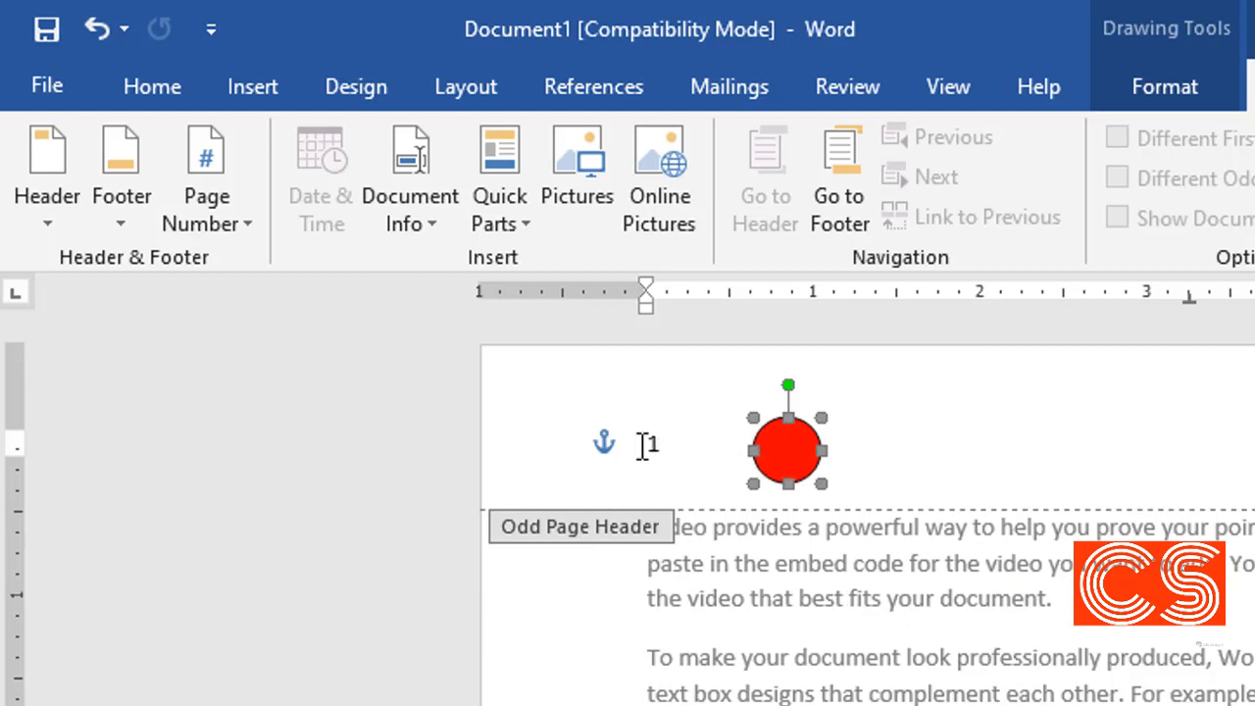
{"action": "left_click_drag", "start_coordinate": [749, 451], "coordinate": [652, 458]}
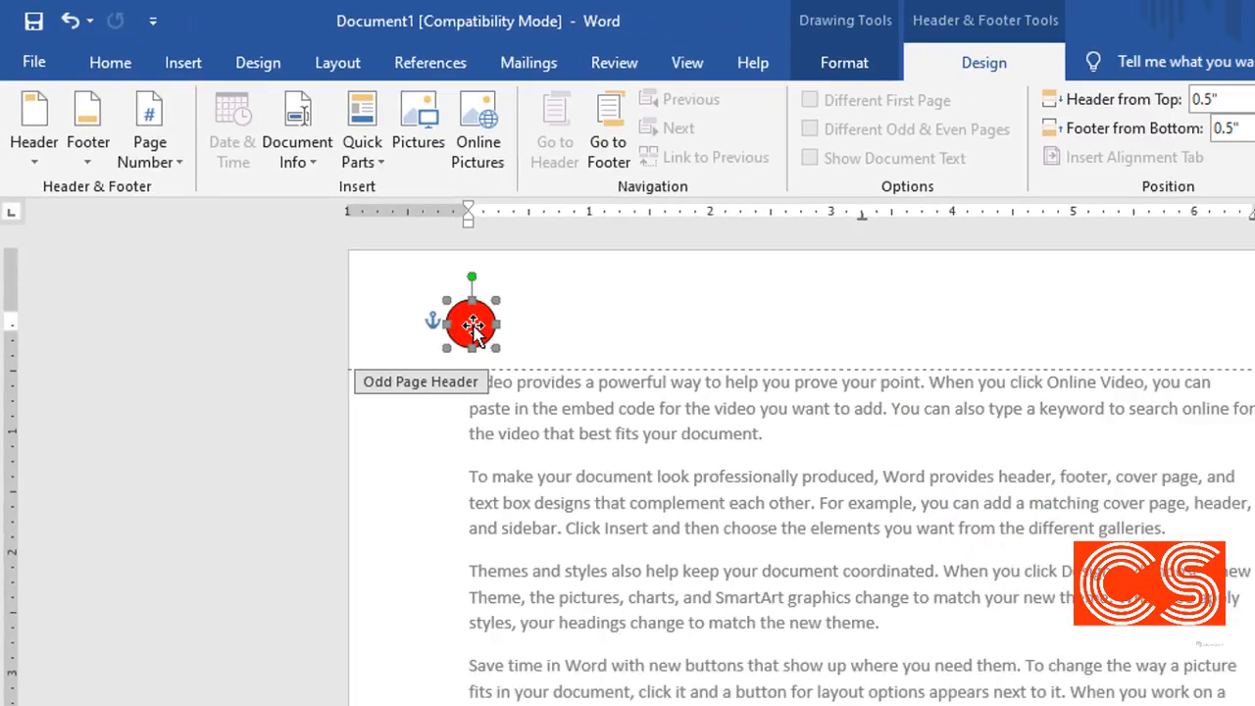
{"action": "right_click", "coordinate": [654, 451]}
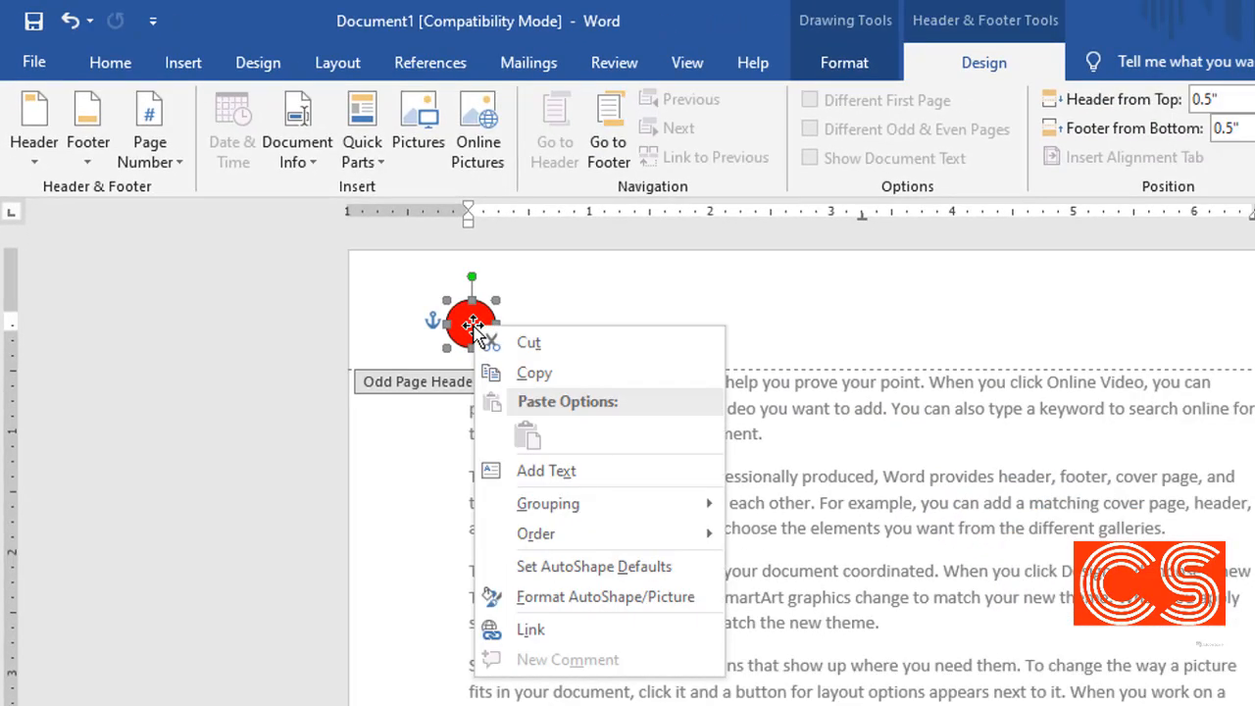
{"action": "mouse_move", "coordinate": [554, 539]}
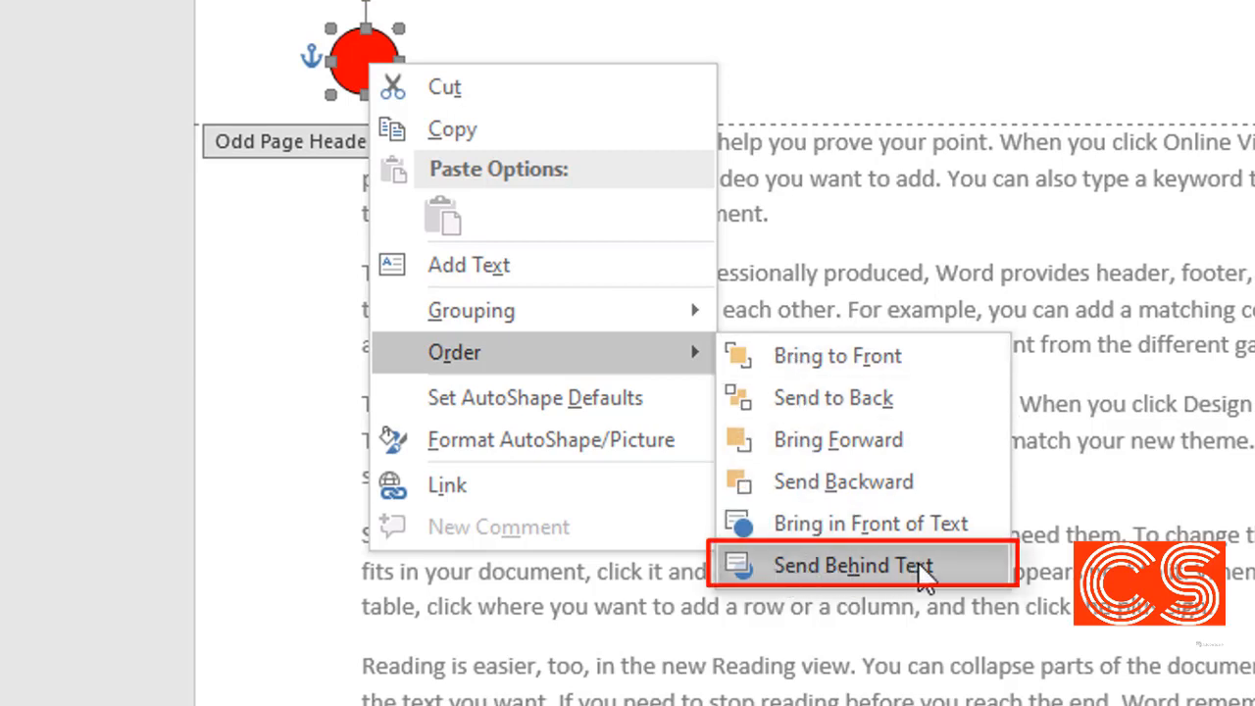
{"action": "left_click", "coordinate": [882, 565]}
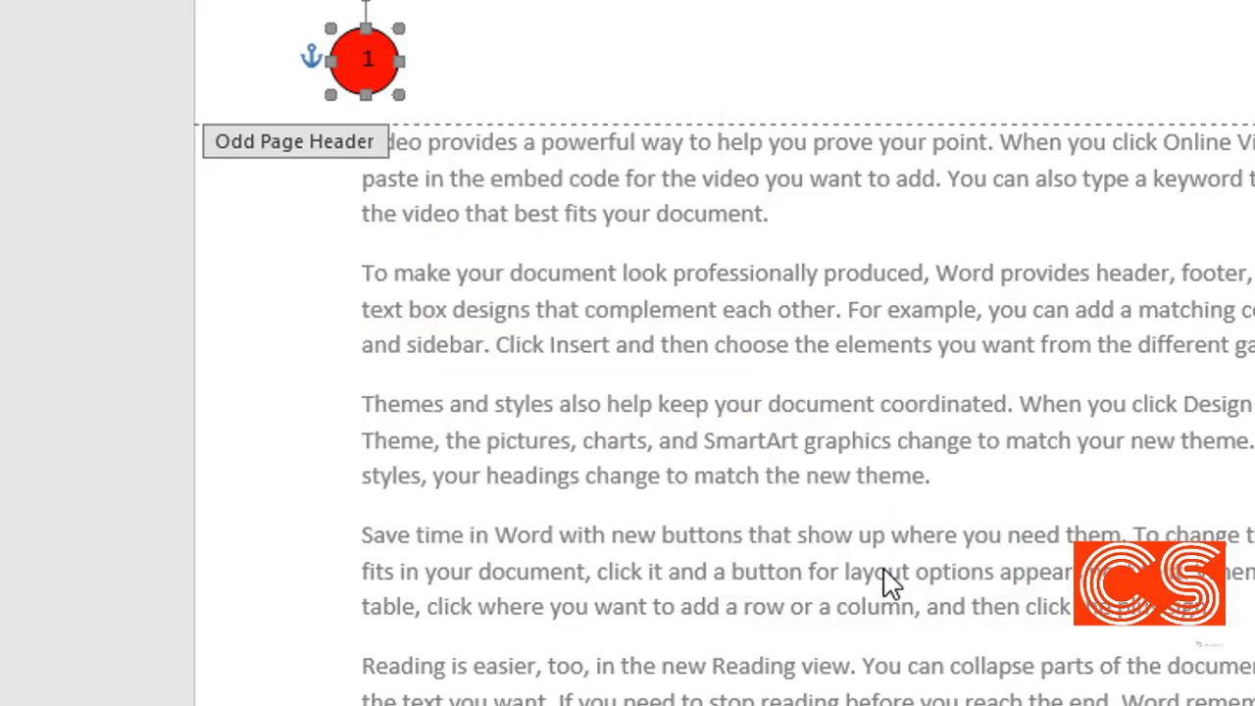
- Make the page number inside the circle bold and set its font color to standard yellow
{"action": "double_click", "coordinate": [362, 60]}
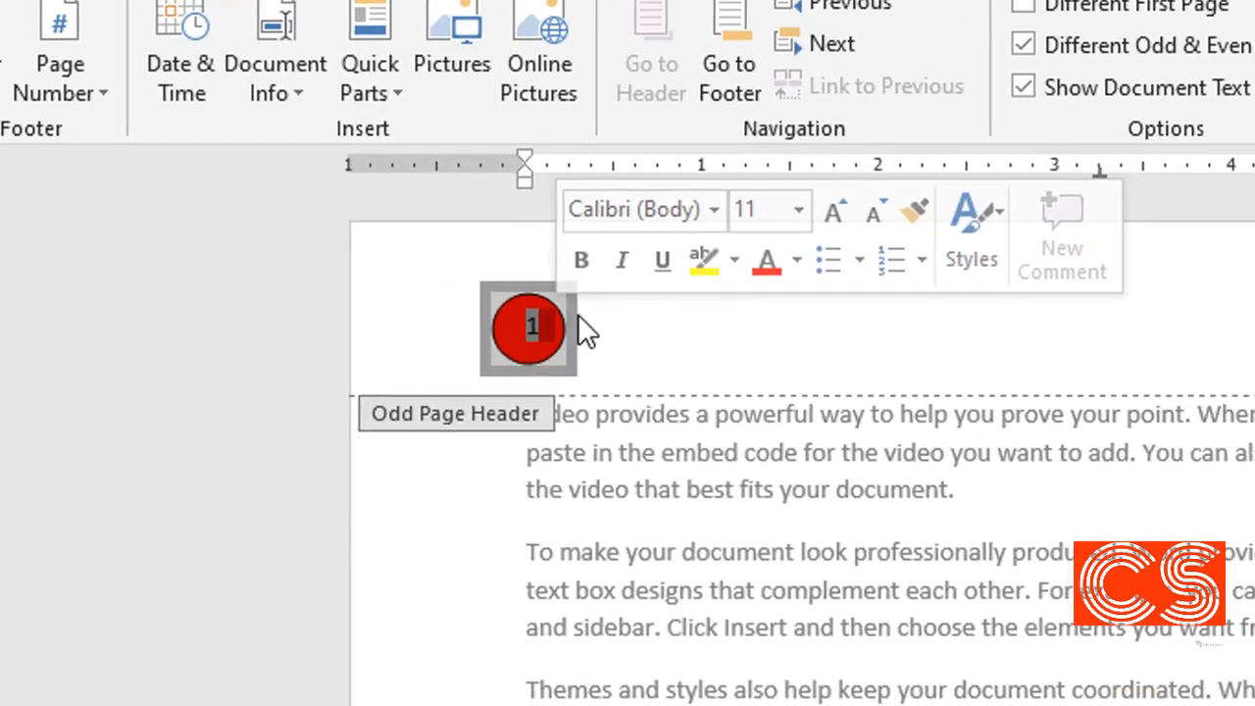
{"action": "left_click", "coordinate": [486, 111]}
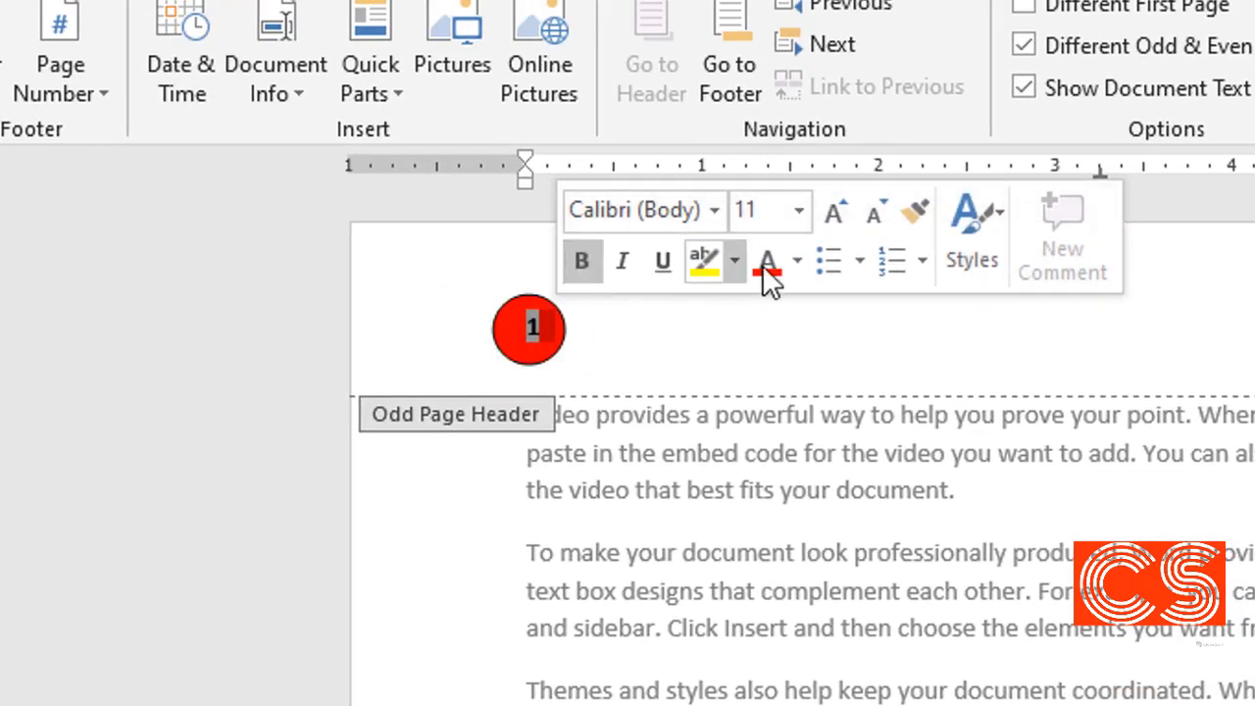
{"action": "left_click", "coordinate": [796, 260]}
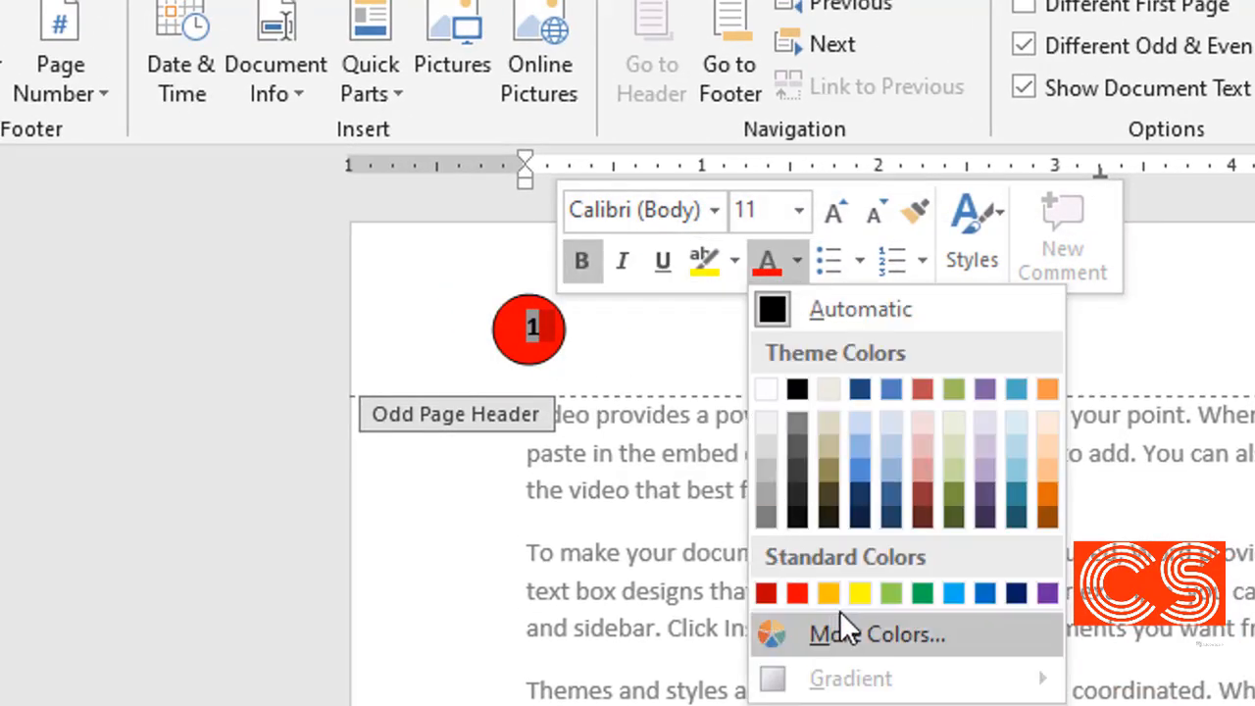
{"action": "left_click", "coordinate": [860, 593]}
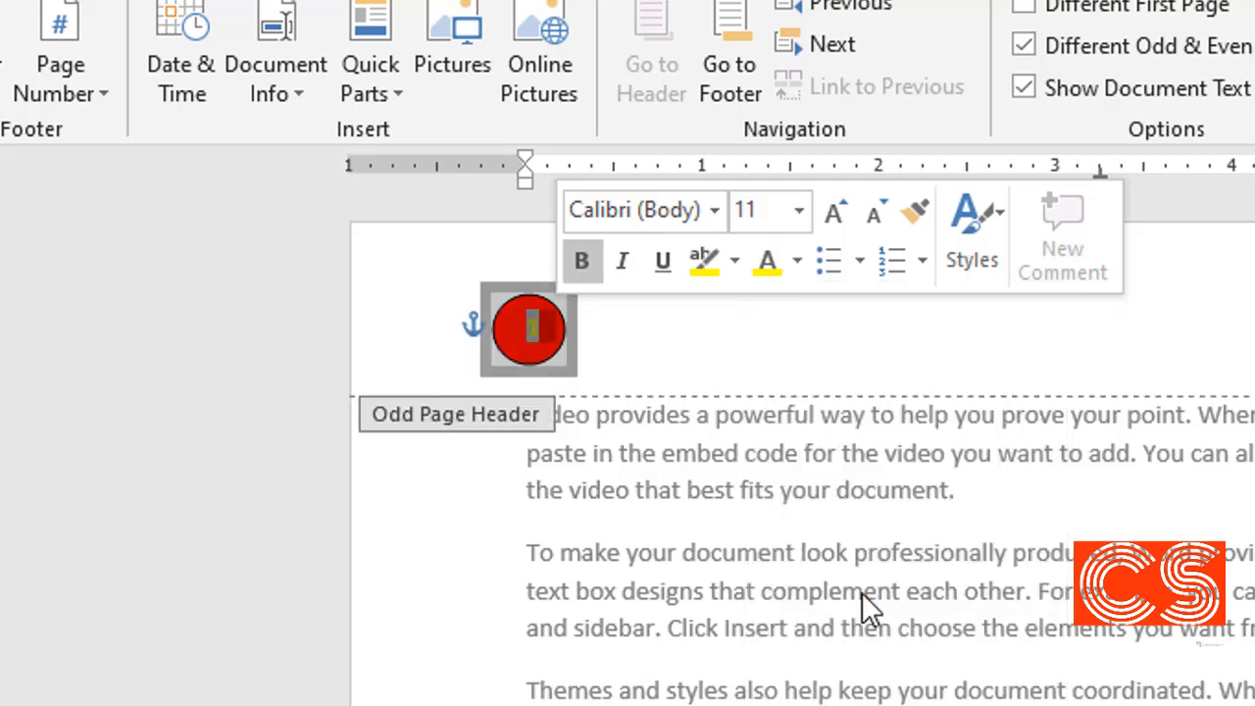
{"action": "left_click", "coordinate": [630, 344]}
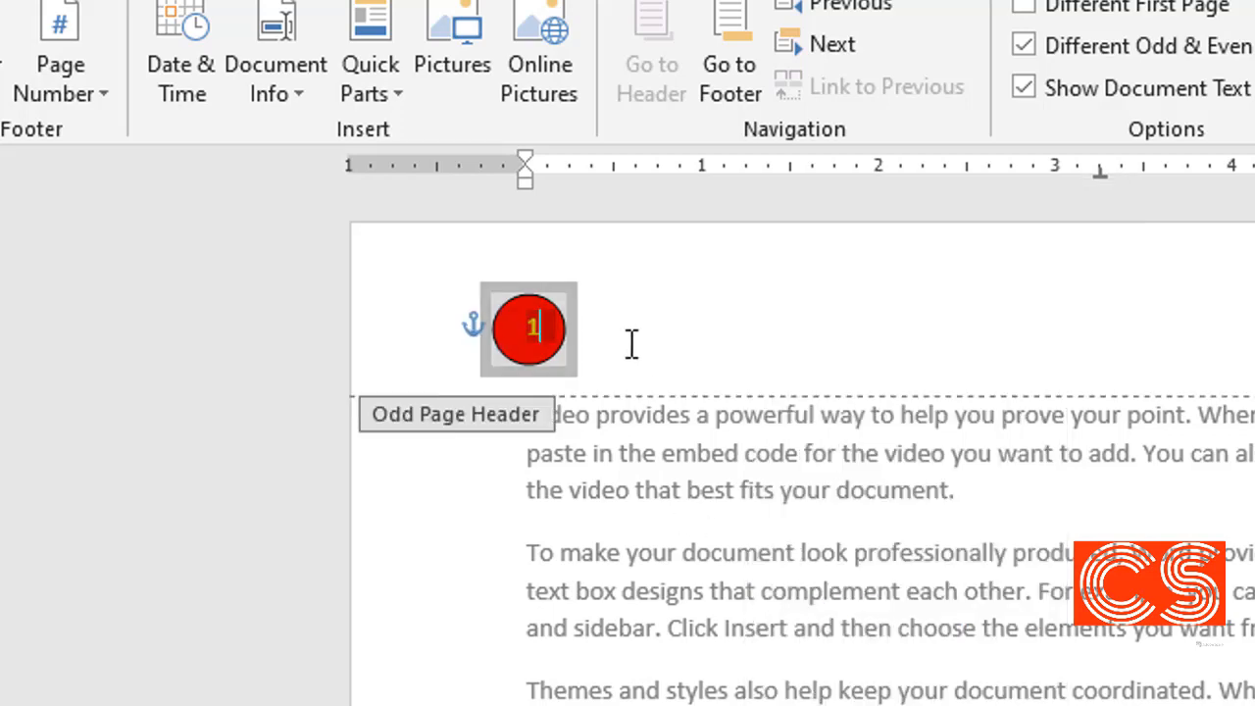
- Nudge the red circle slightly right and up so it is centered around the page number
{"action": "left_click", "coordinate": [520, 350]}
{"action": "key", "text": "Right"}
{"action": "key", "text": "Right"}
{"action": "key", "text": "Right"}
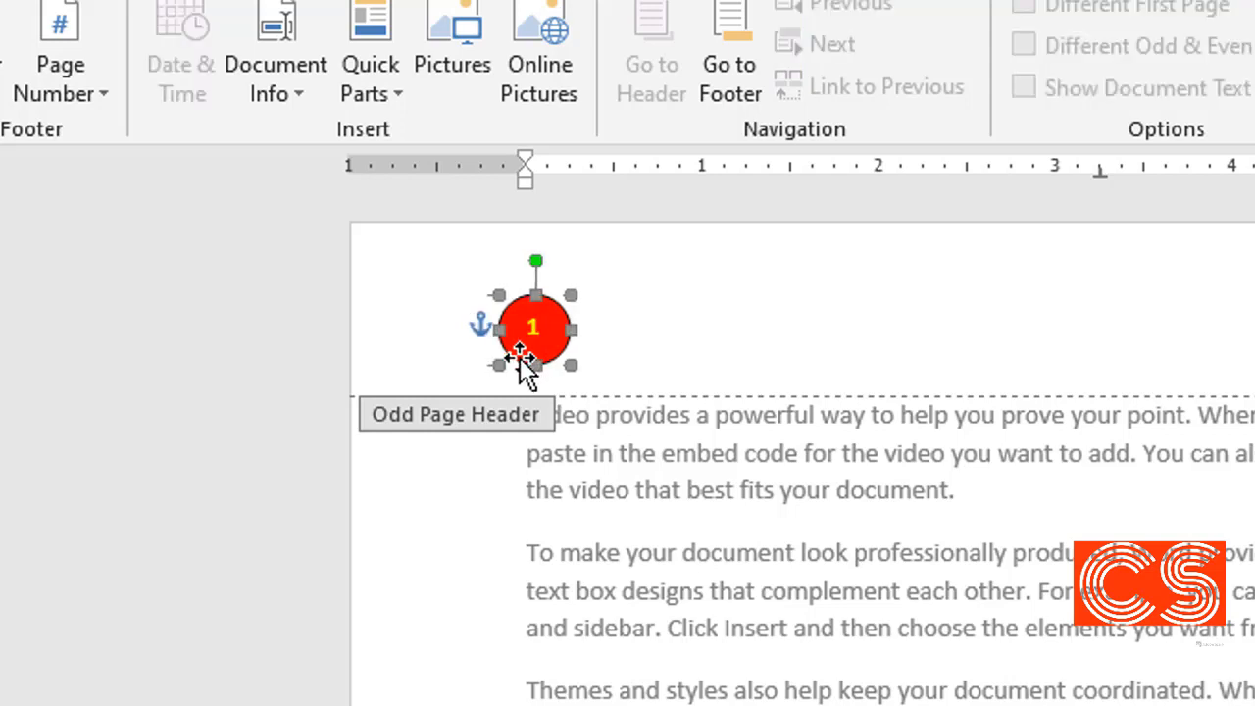
{"action": "key", "text": "Up"}
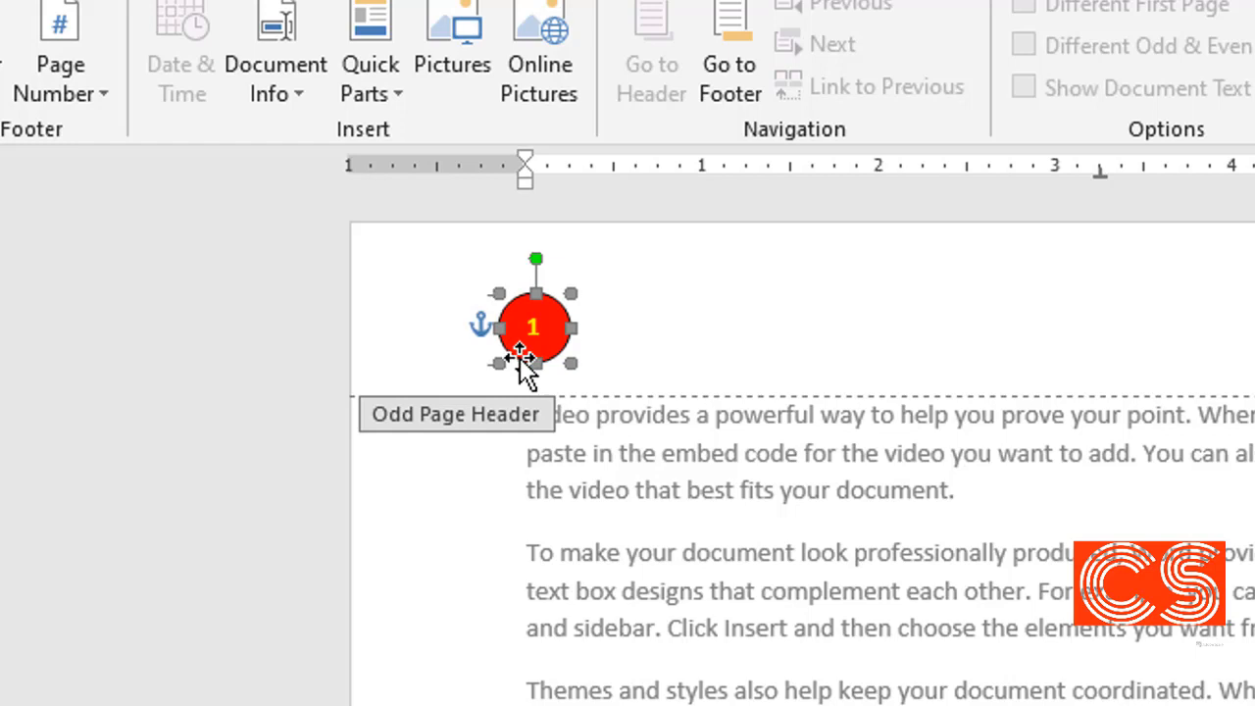
{"action": "key", "text": "Left"}
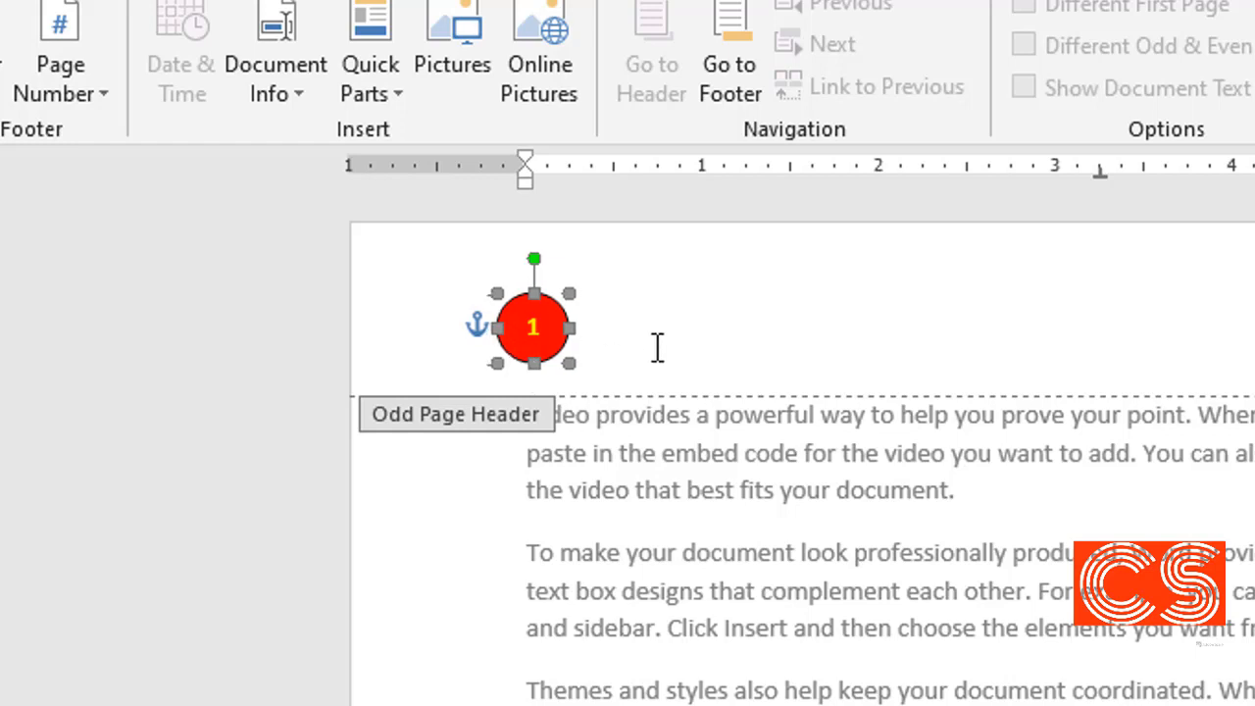
{"action": "key", "text": "Right"}
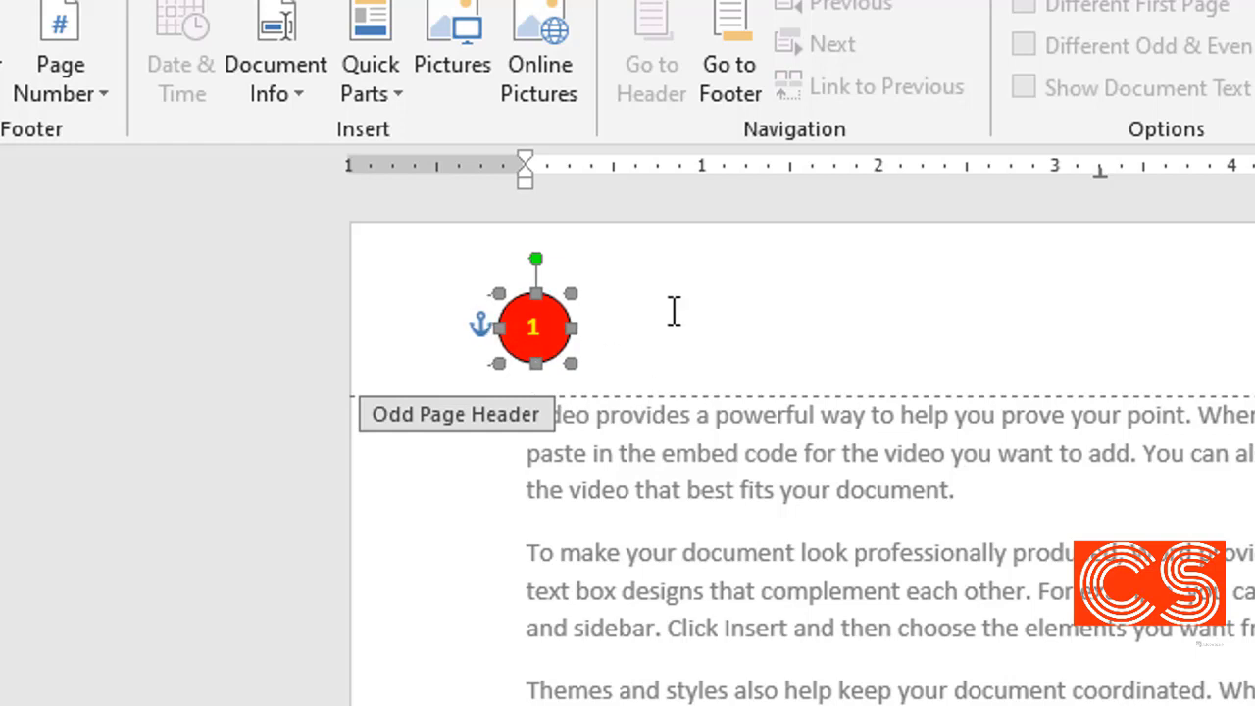
- Add the title "Microsoft Word-2019" at the center tab stop of the odd page header
{"action": "left_click", "coordinate": [668, 337]}
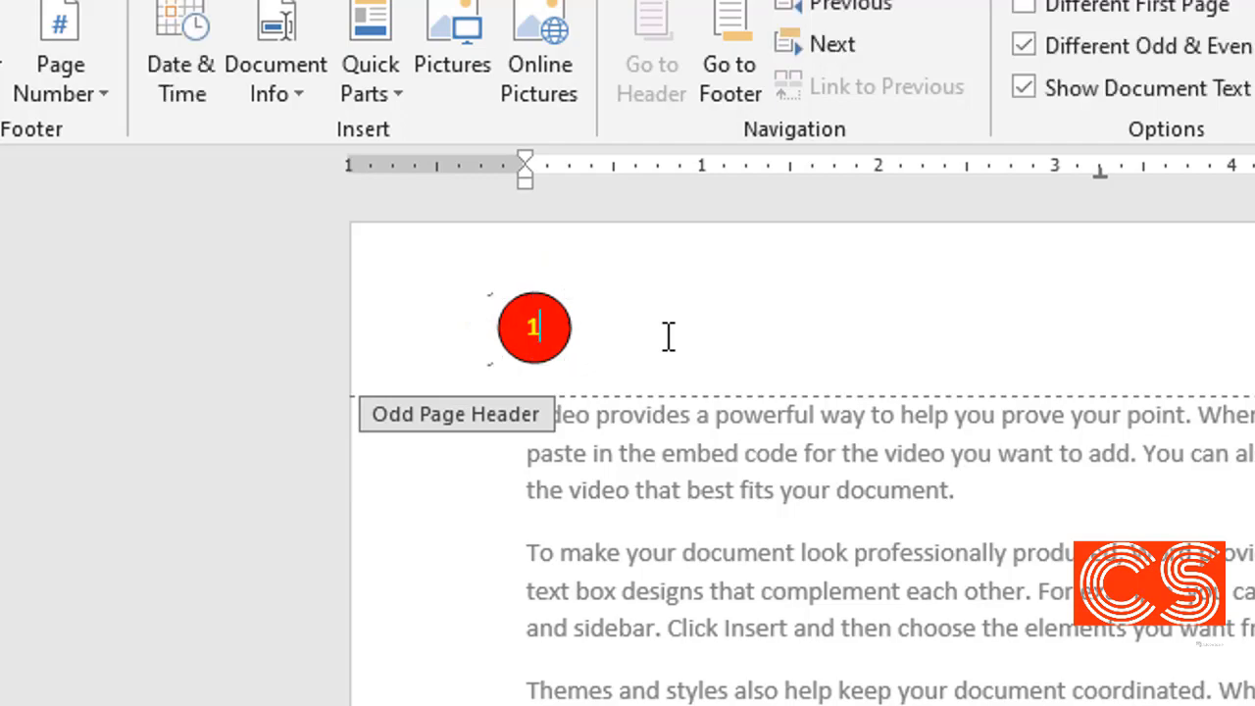
{"action": "key", "text": "Tab"}
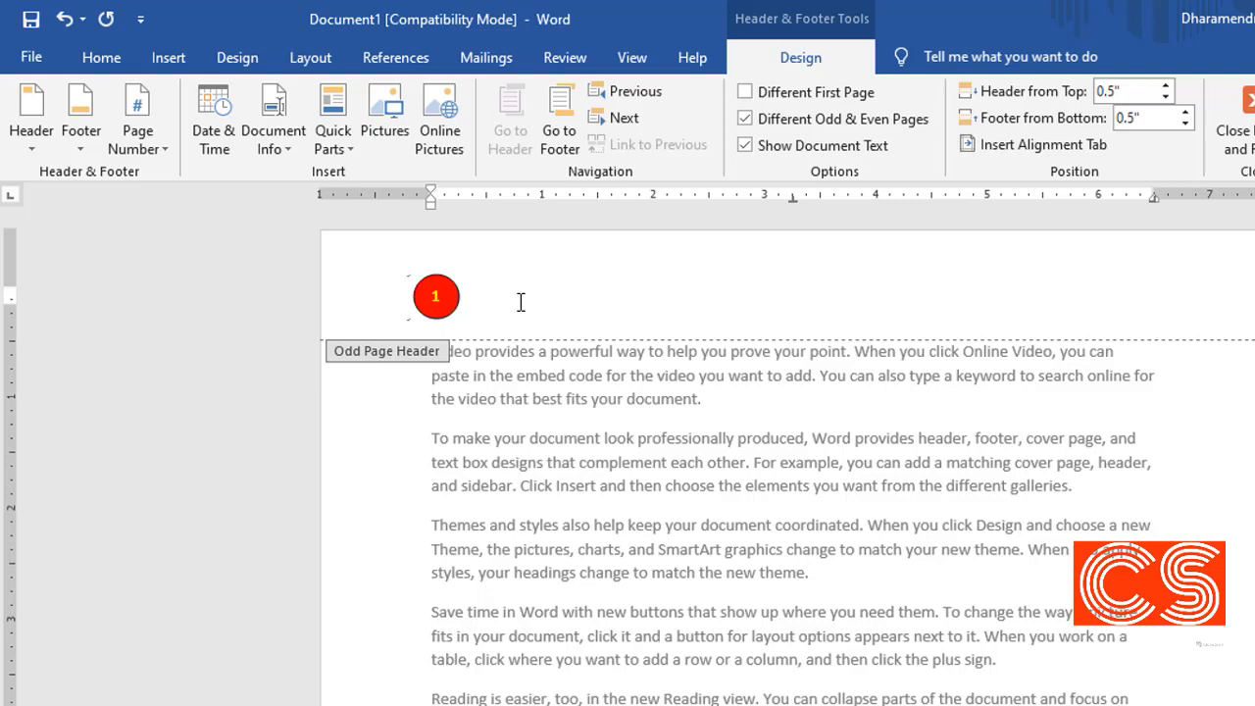
{"action": "type", "text": "Microsoft Word-2019"}
{"action": "left_click", "coordinate": [708, 295]}
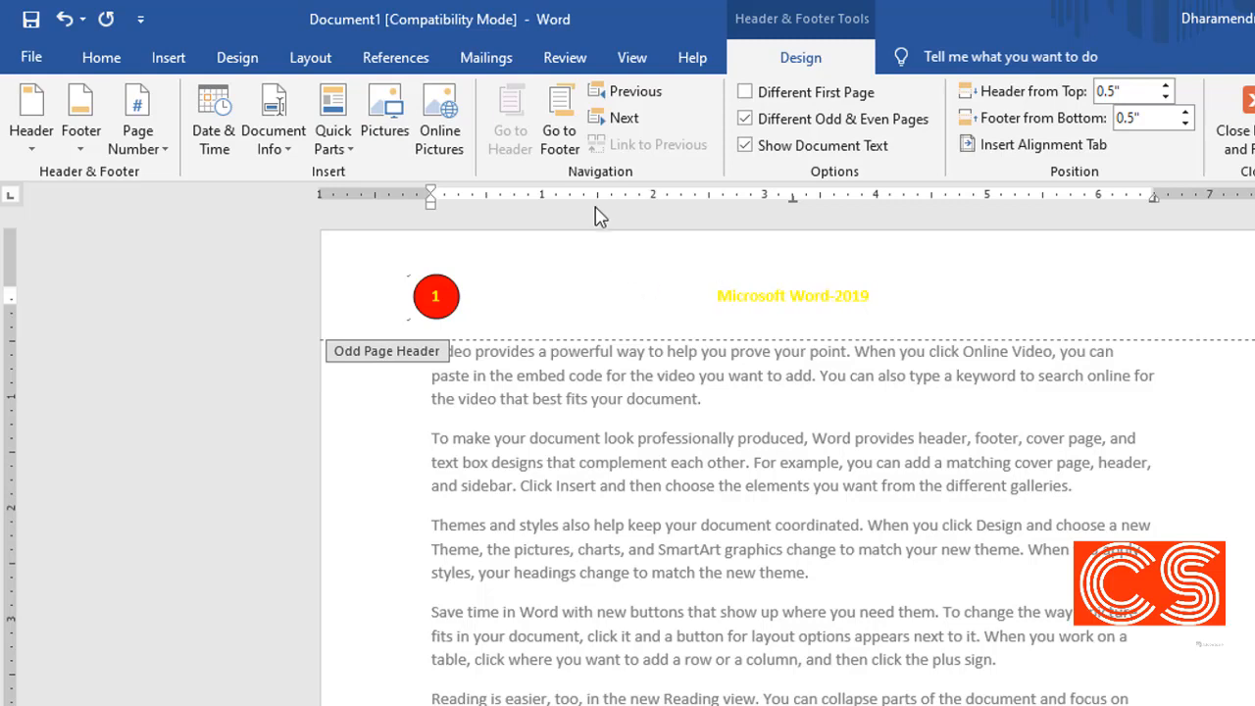
- Shift the title "Microsoft Word-2019" to the right tab stop of the header and set its font color to standard dark blue
{"action": "key", "text": "Tab"}
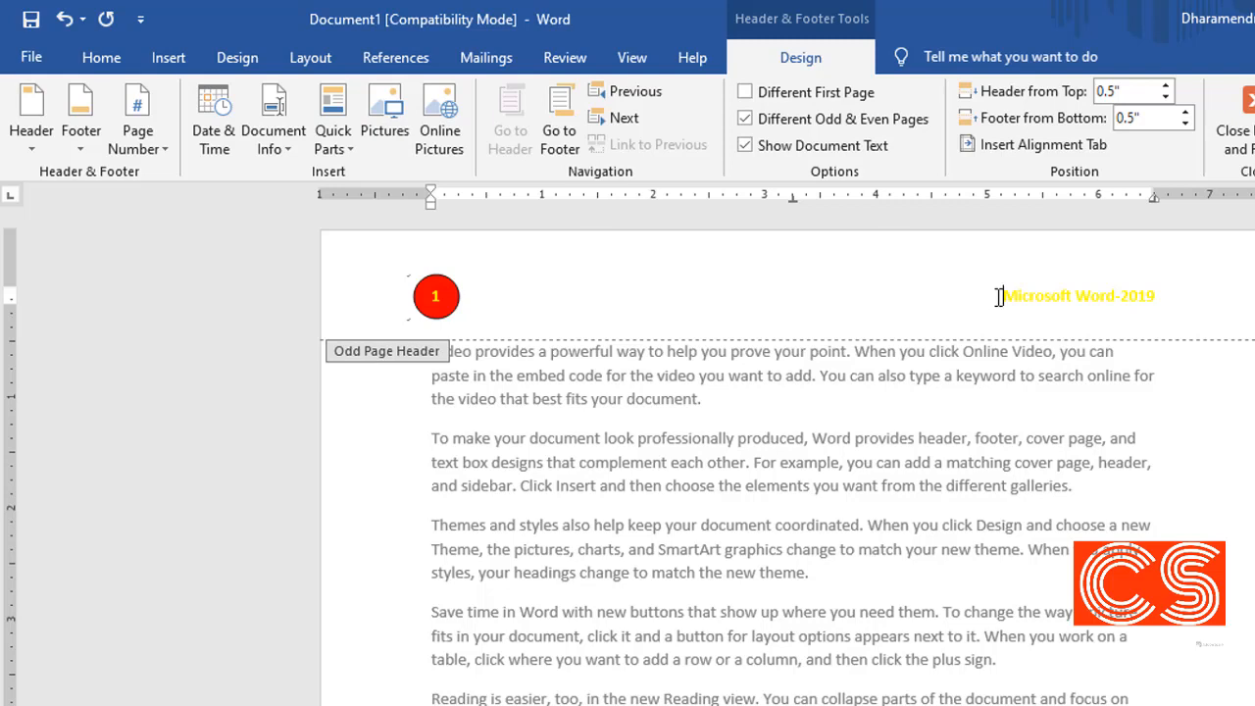
{"action": "left_click_drag", "start_coordinate": [1000, 291], "coordinate": [1151, 293]}
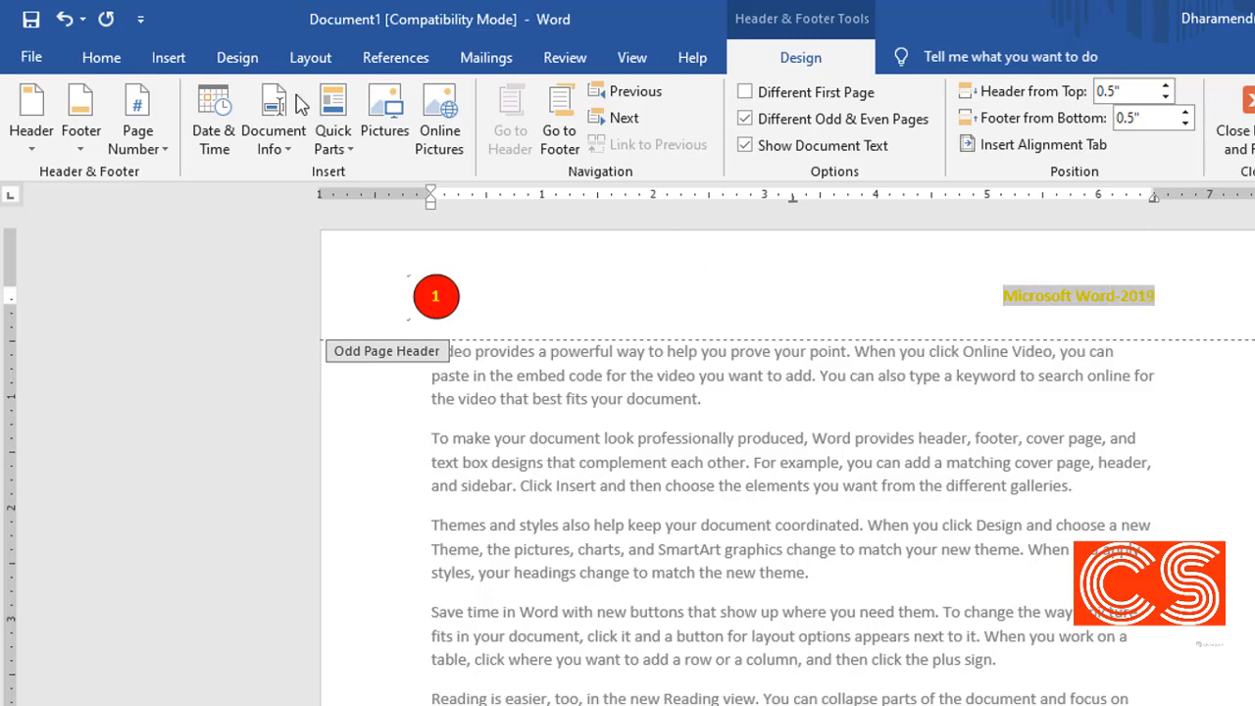
{"action": "left_click", "coordinate": [115, 59]}
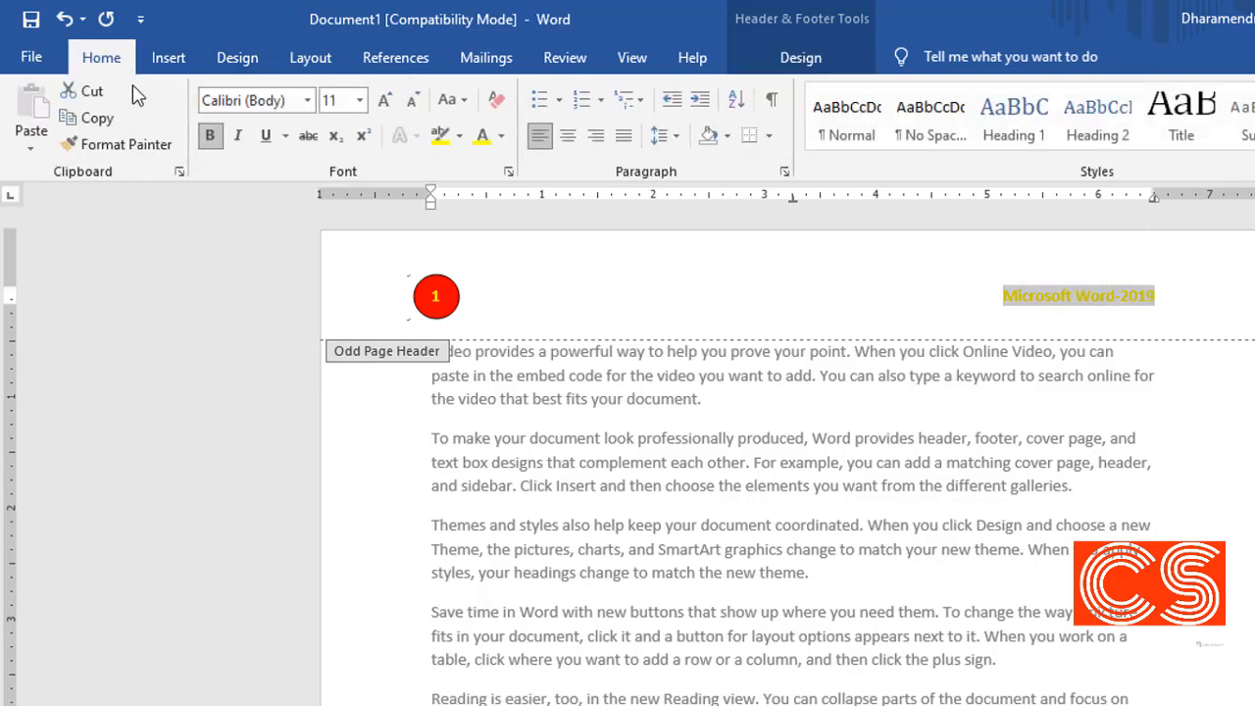
{"action": "left_click", "coordinate": [501, 142]}
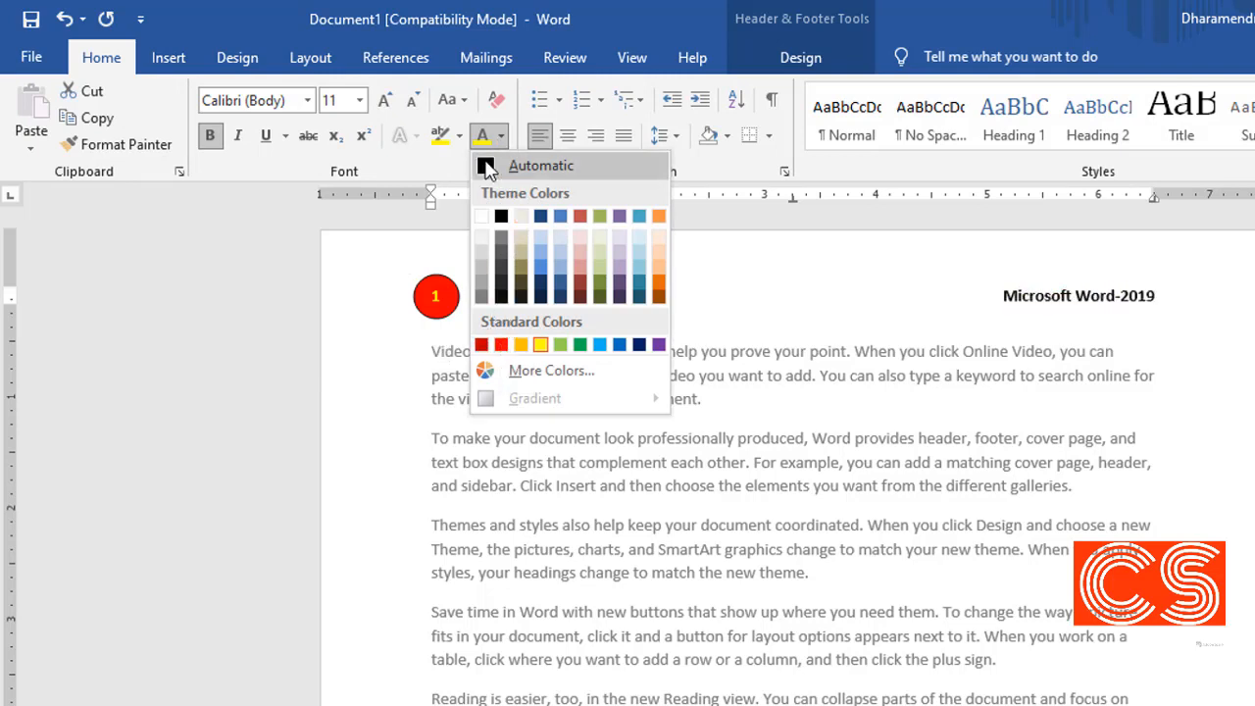
{"action": "left_click", "coordinate": [639, 345]}
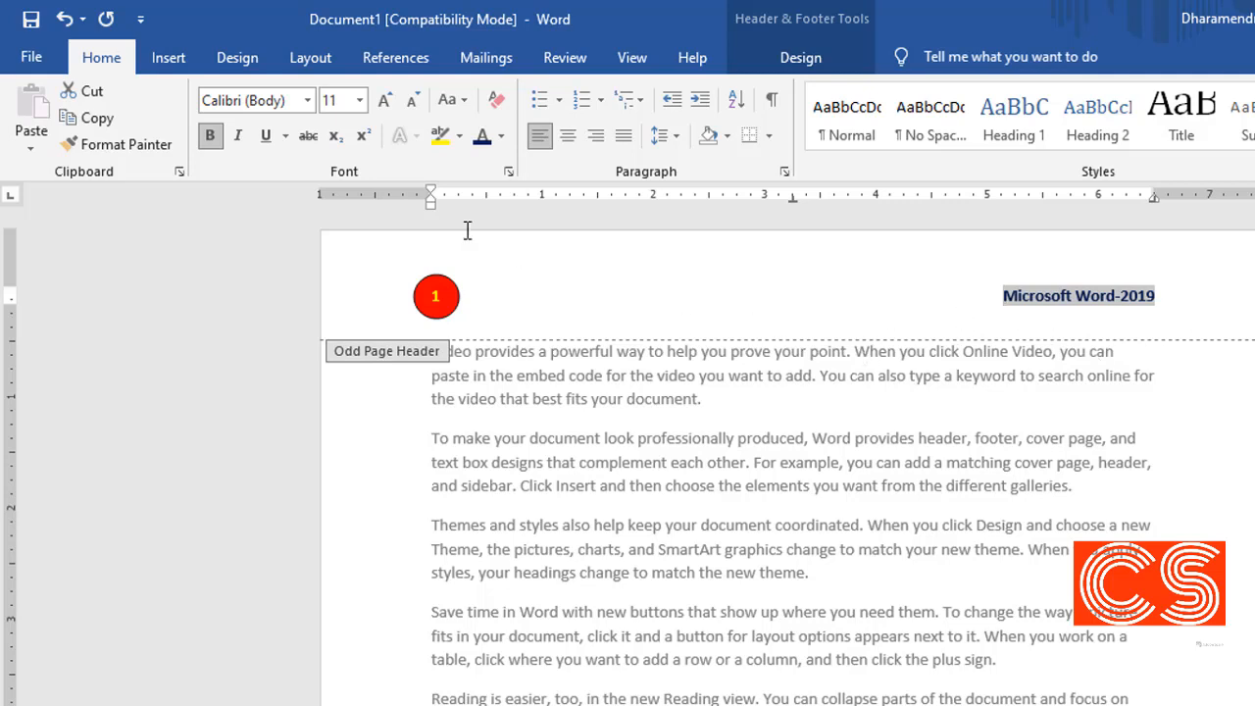
- Draw a straight horizontal line beneath the odd page header content across the text width and nudge it slightly left
{"action": "left_click", "coordinate": [167, 61]}
{"action": "left_click", "coordinate": [282, 152]}
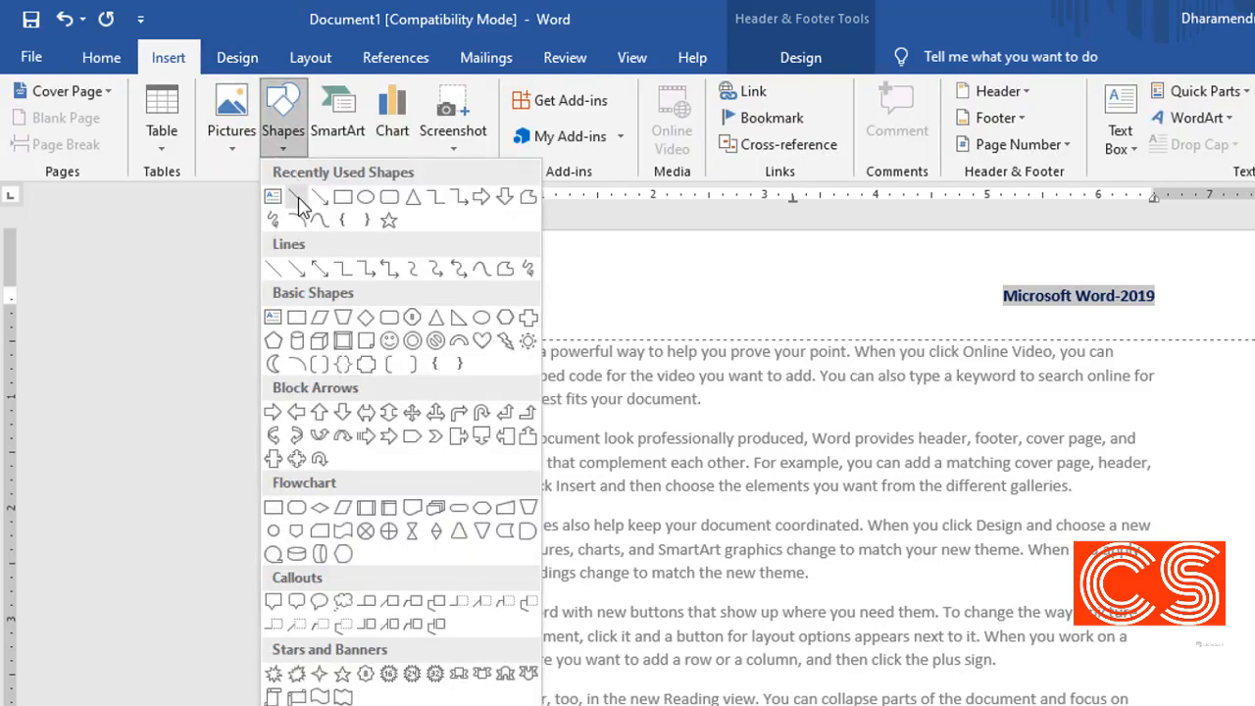
{"action": "left_click", "coordinate": [297, 197]}
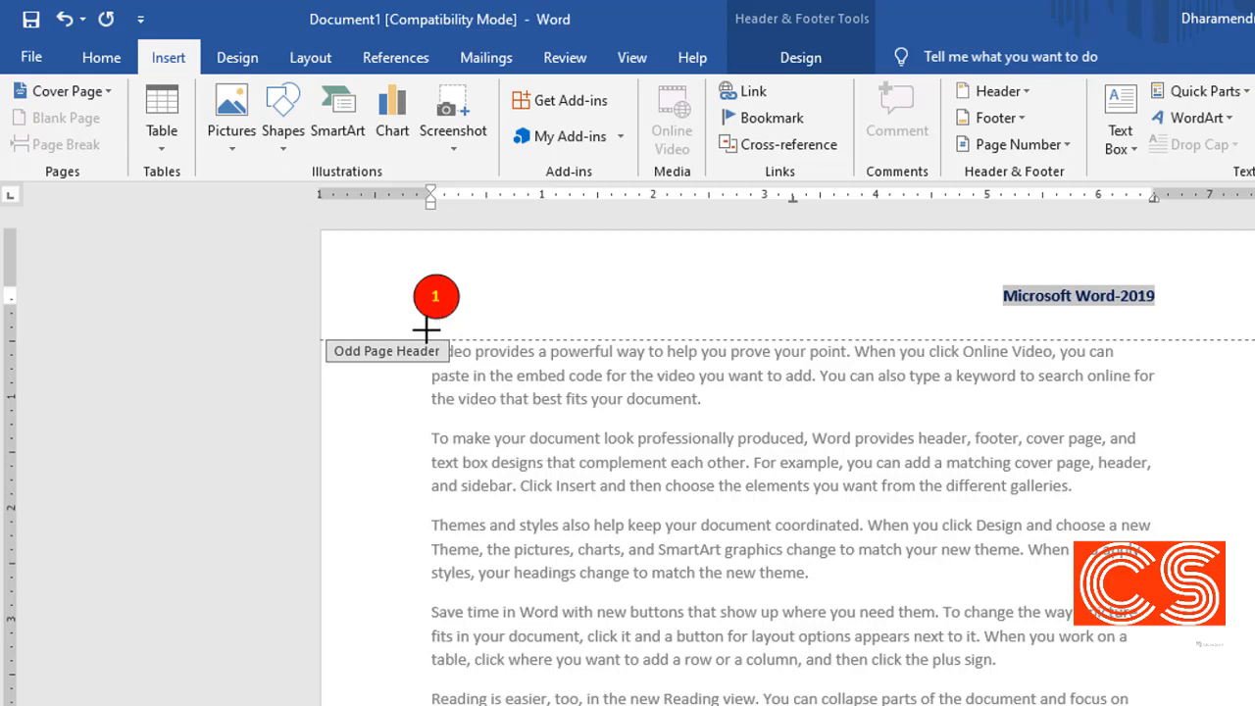
{"action": "left_click_drag", "start_coordinate": [429, 333], "coordinate": [1157, 327]}
{"action": "left_click_drag", "start_coordinate": [1157, 327], "coordinate": [1168, 326]}
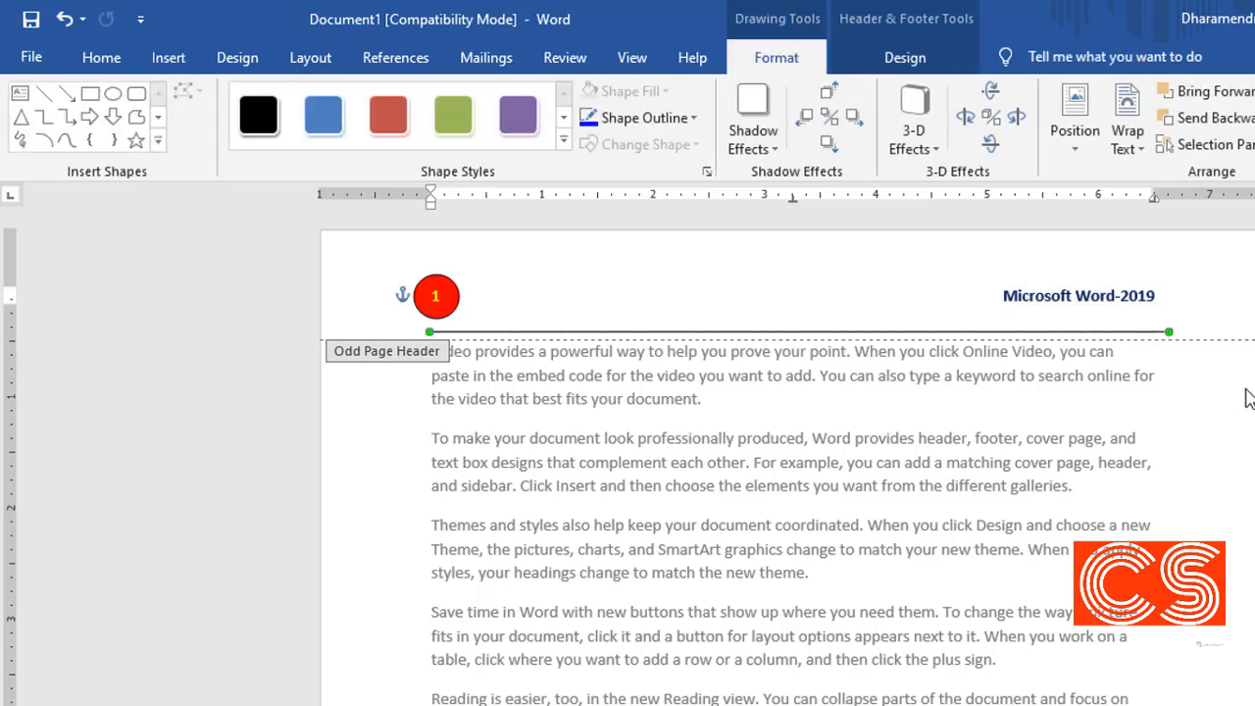
{"action": "key", "text": "Left"}
{"action": "key", "text": "Left"}
{"action": "key", "text": "Left"}
- Set the header line's outline weight to 2¼ pt and return to the header text
{"action": "left_click", "coordinate": [696, 126]}
{"action": "mouse_move", "coordinate": [677, 387]}
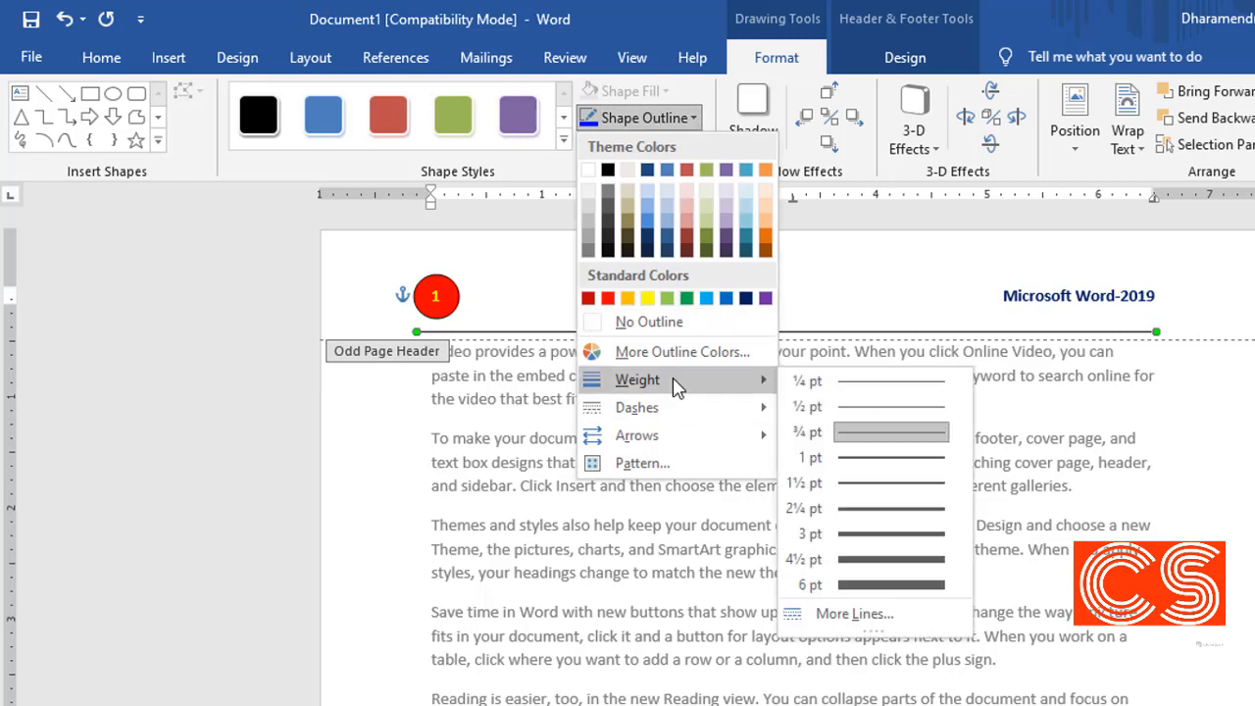
{"action": "left_click", "coordinate": [878, 509]}
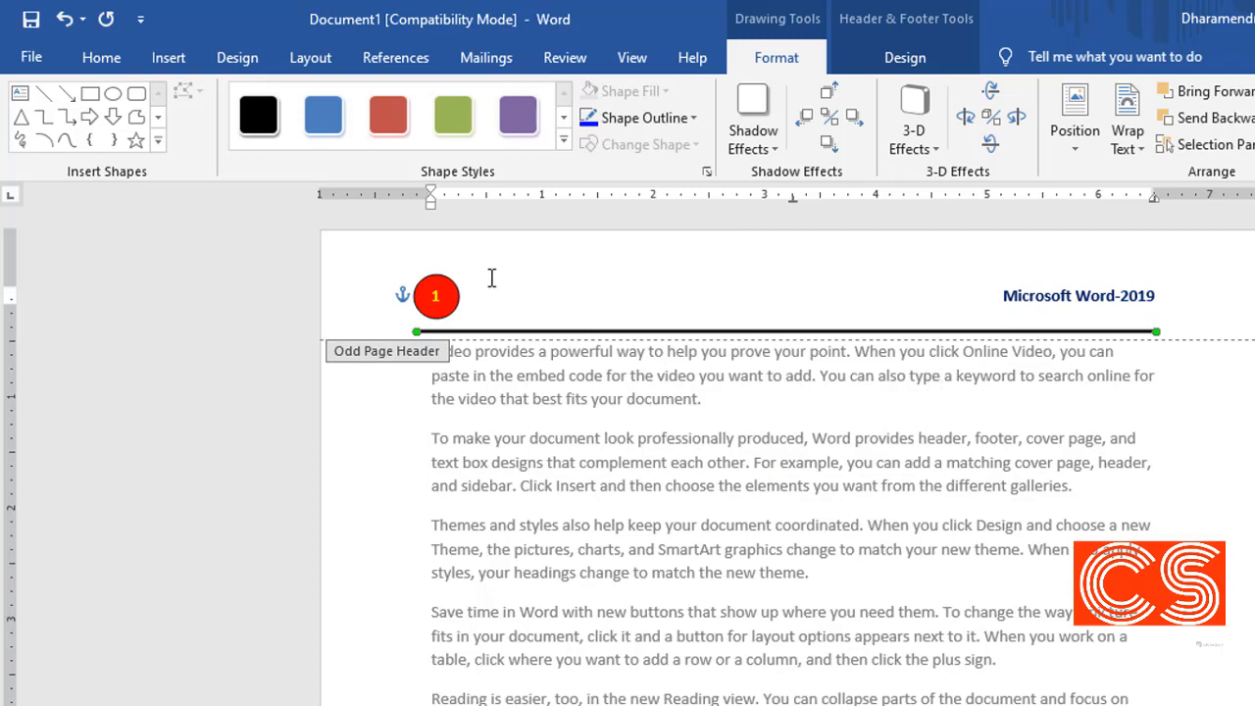
{"action": "left_click", "coordinate": [1156, 297]}
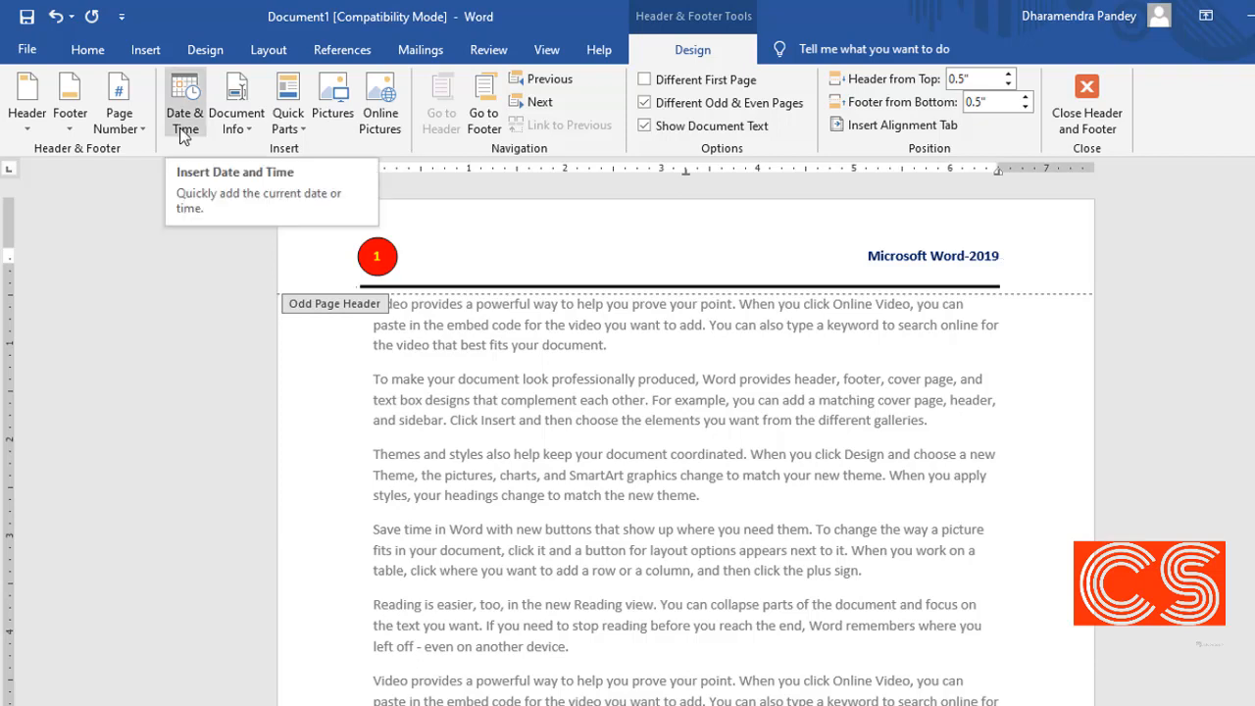
{"action": "left_click", "coordinate": [242, 136]}
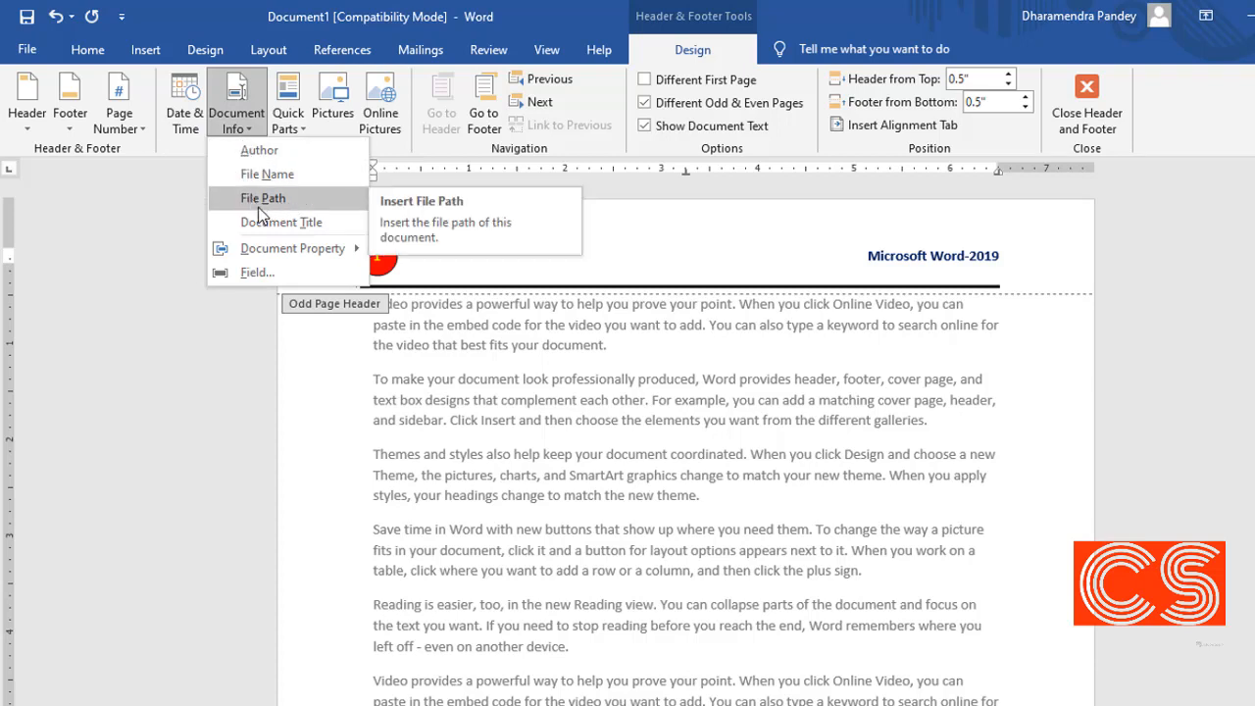
{"action": "left_click", "coordinate": [340, 101]}
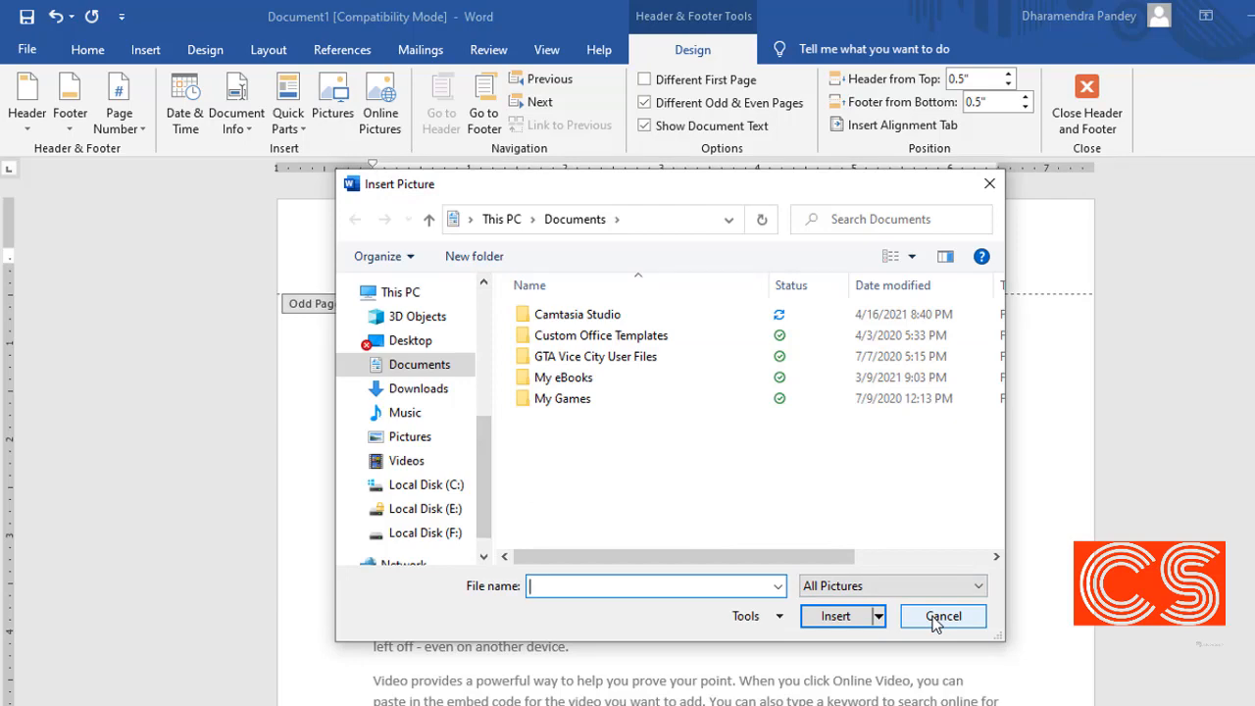
{"action": "left_click", "coordinate": [935, 620]}
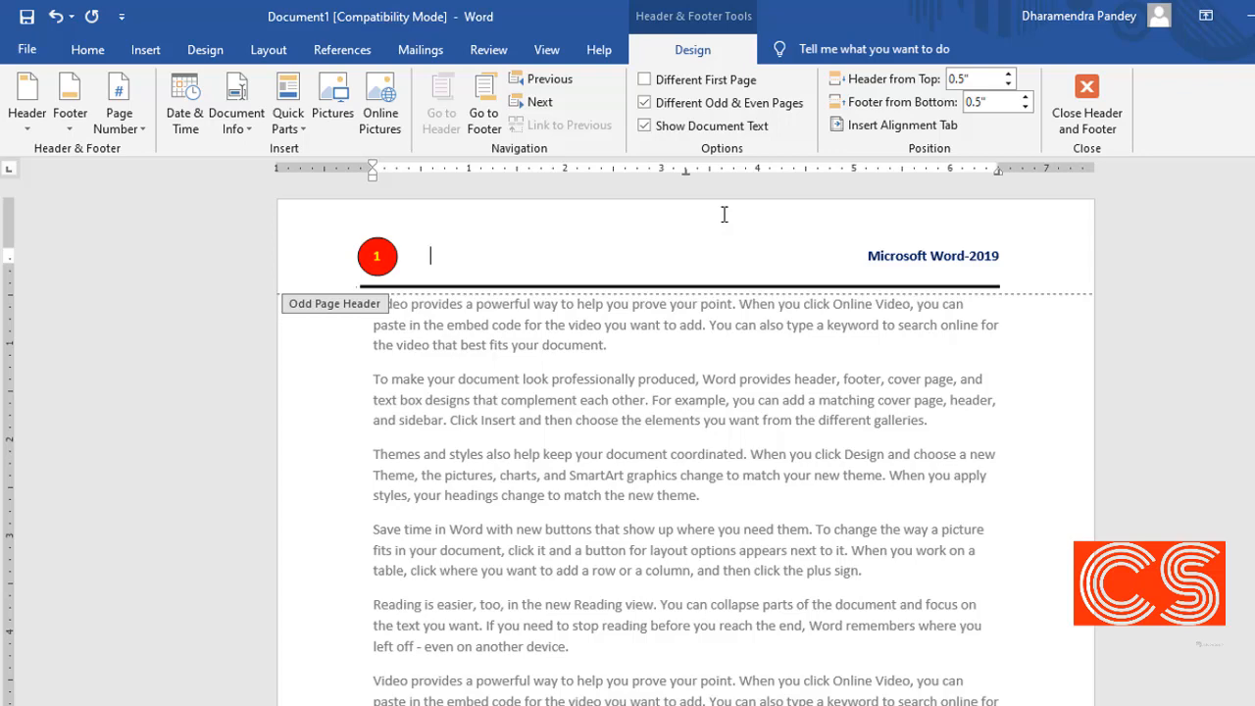
- Place a red-filled circle, about 0.4" high and 0.42" wide, at the right end of the even page header
{"action": "scroll", "coordinate": [685, 247], "scroll_direction": "down", "scroll_amount": 12}
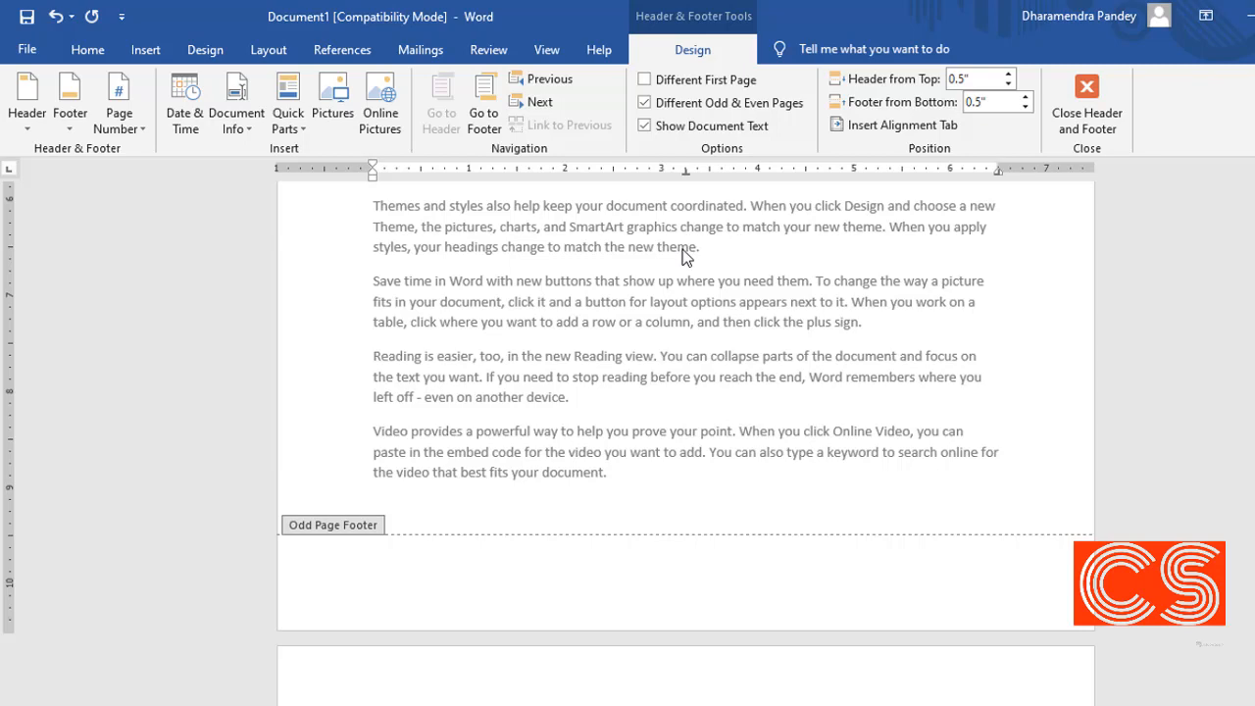
{"action": "scroll", "coordinate": [683, 249], "scroll_direction": "down", "scroll_amount": 6}
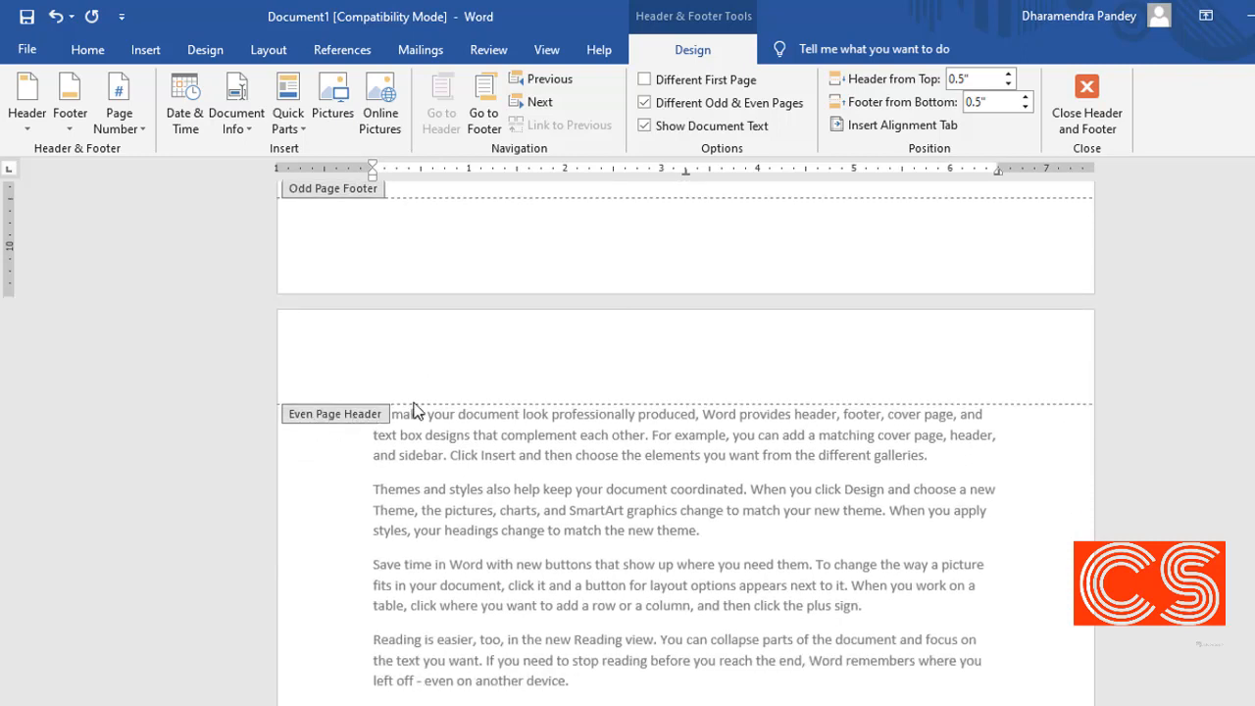
{"action": "left_click", "coordinate": [448, 364]}
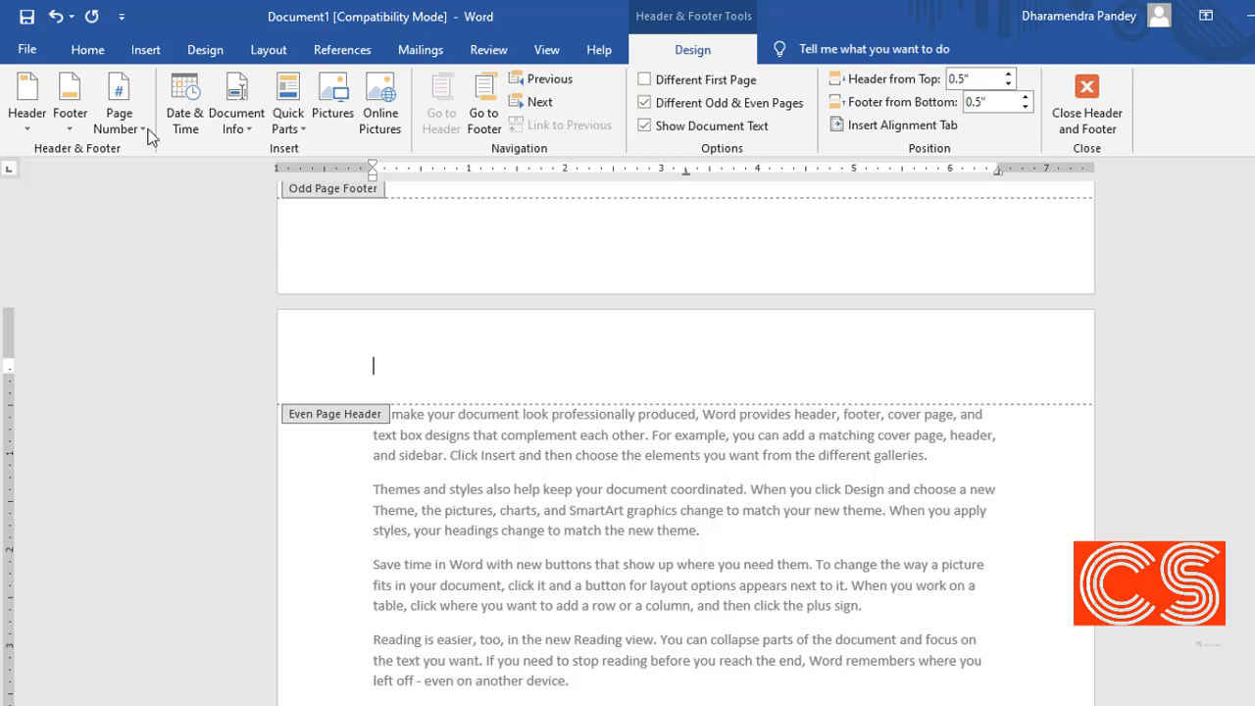
{"action": "left_click", "coordinate": [147, 49]}
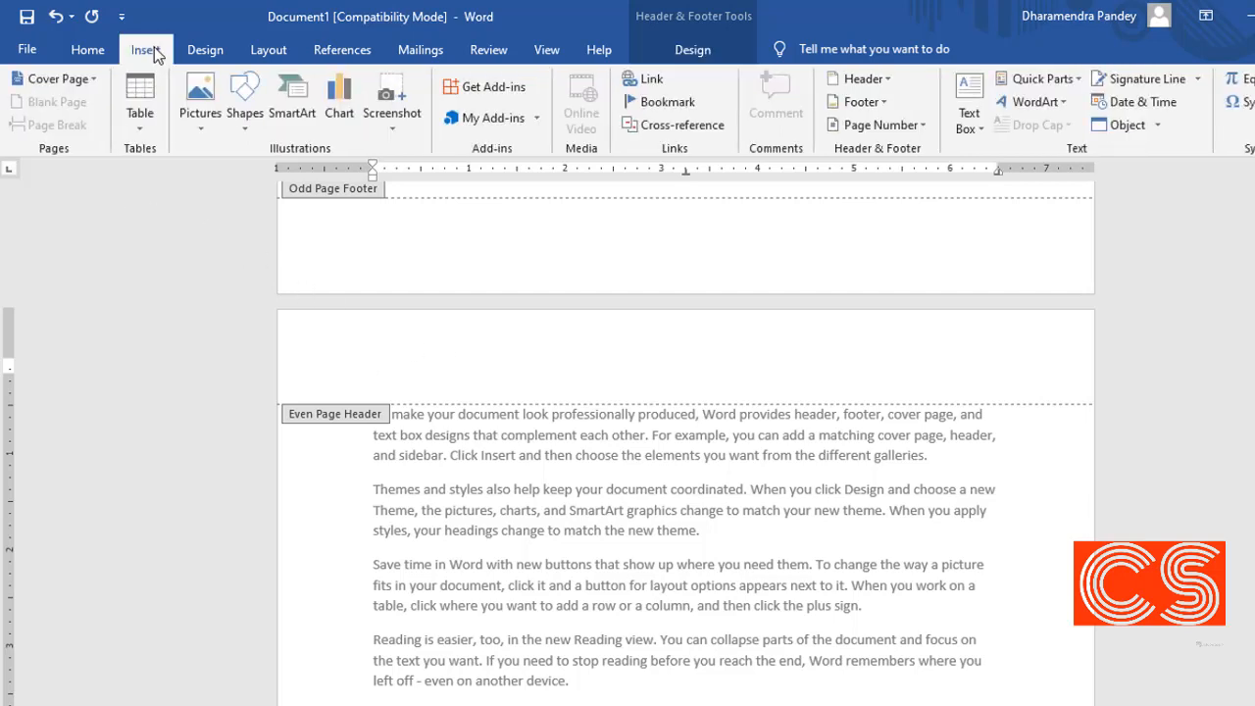
{"action": "left_click", "coordinate": [249, 130]}
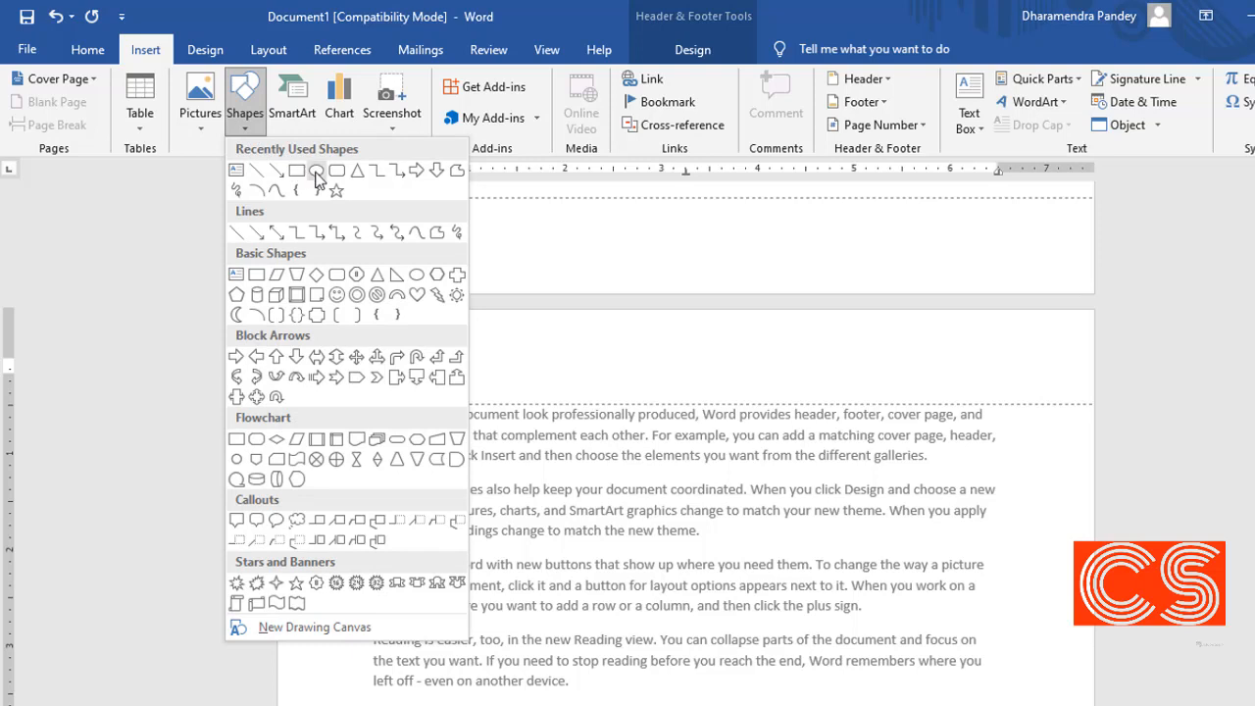
{"action": "left_click", "coordinate": [315, 172]}
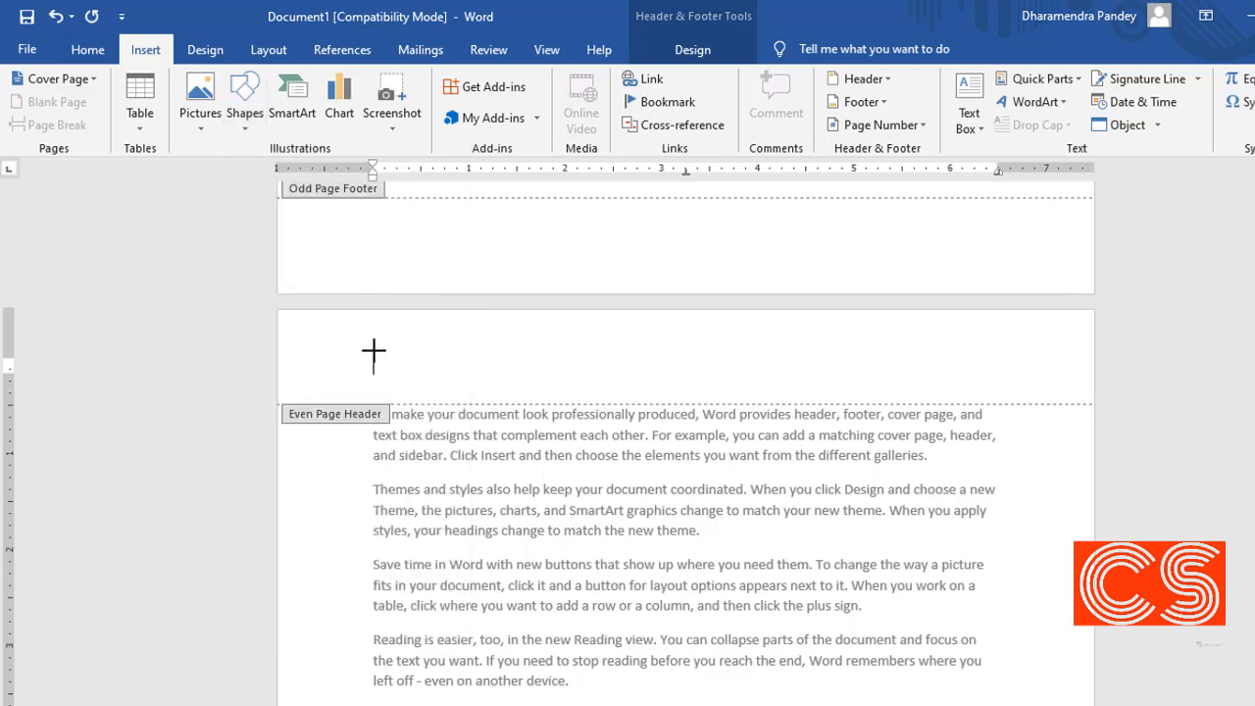
{"action": "left_click_drag", "start_coordinate": [373, 350], "coordinate": [414, 389]}
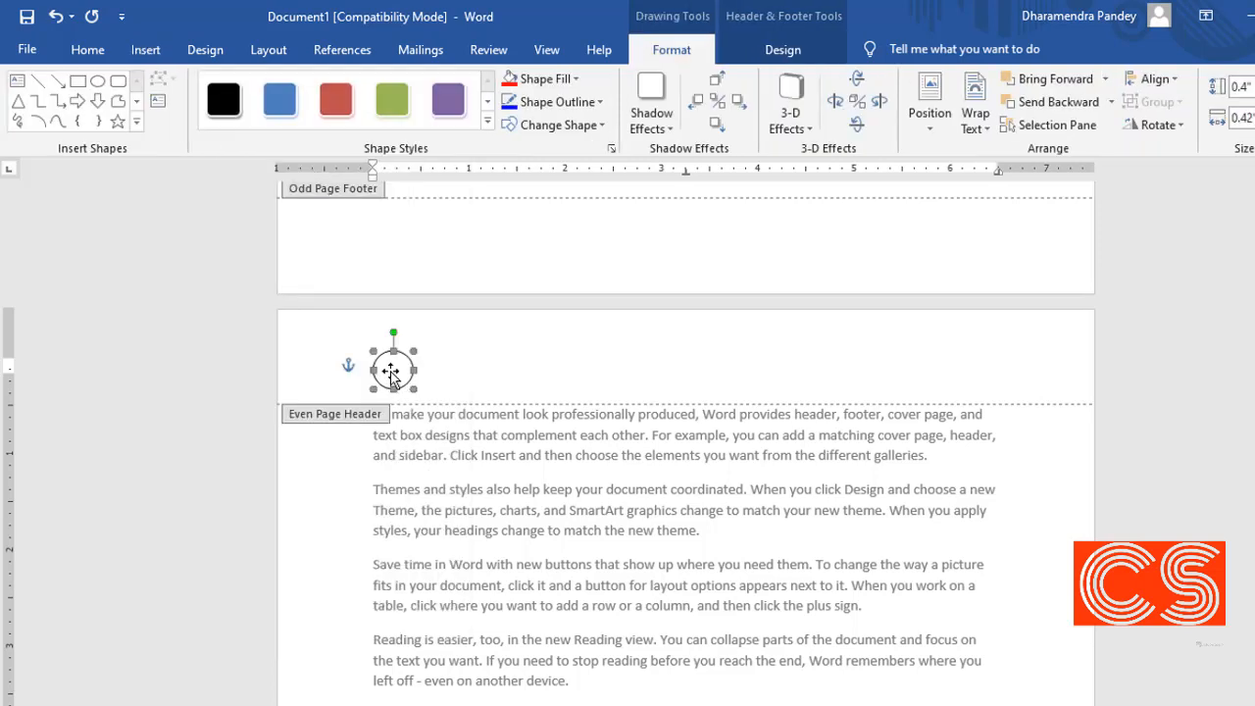
{"action": "left_click_drag", "start_coordinate": [935, 380], "coordinate": [994, 370]}
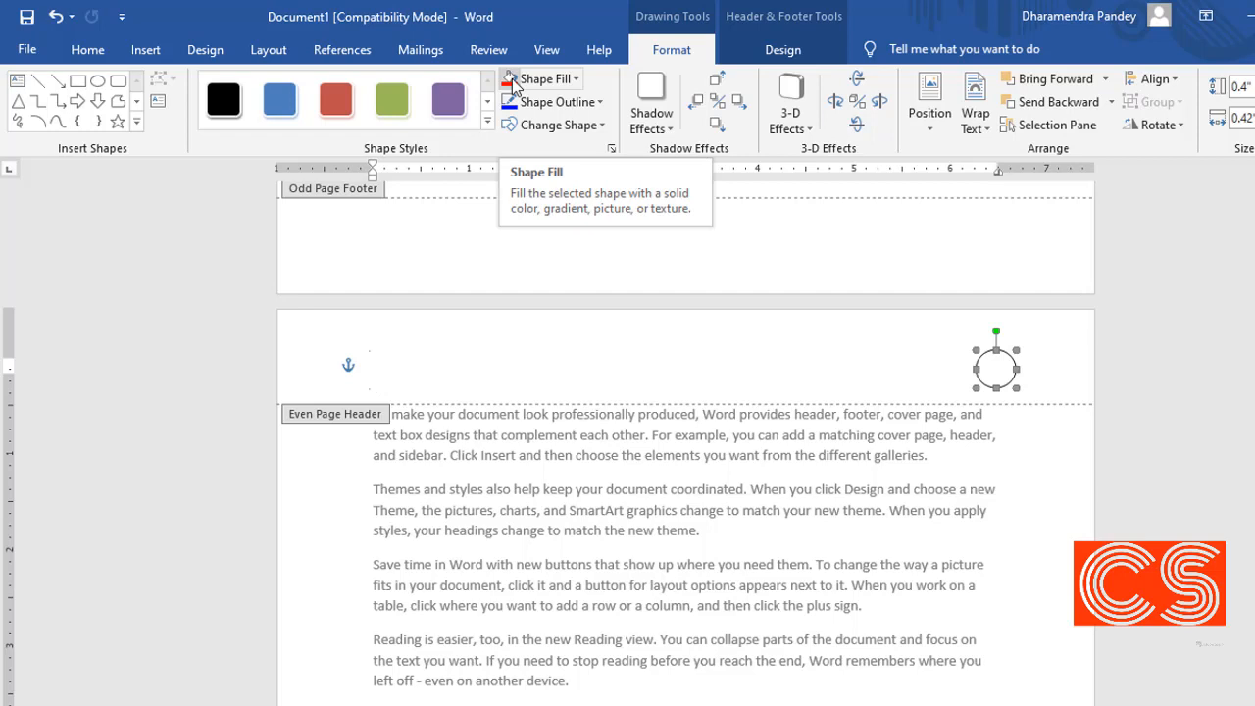
{"action": "left_click", "coordinate": [512, 82]}
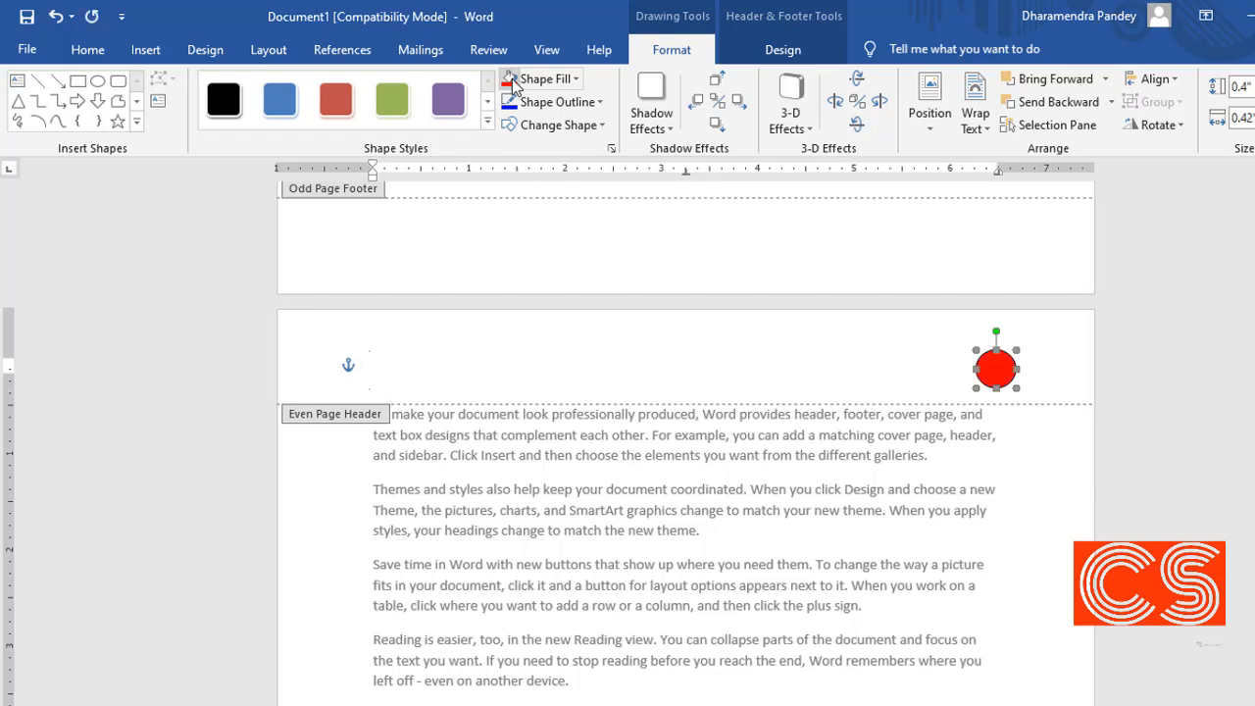
- Insert a Plain Number page number at the current position in the even page header and shift it toward the right margin
{"action": "left_click", "coordinate": [461, 367]}
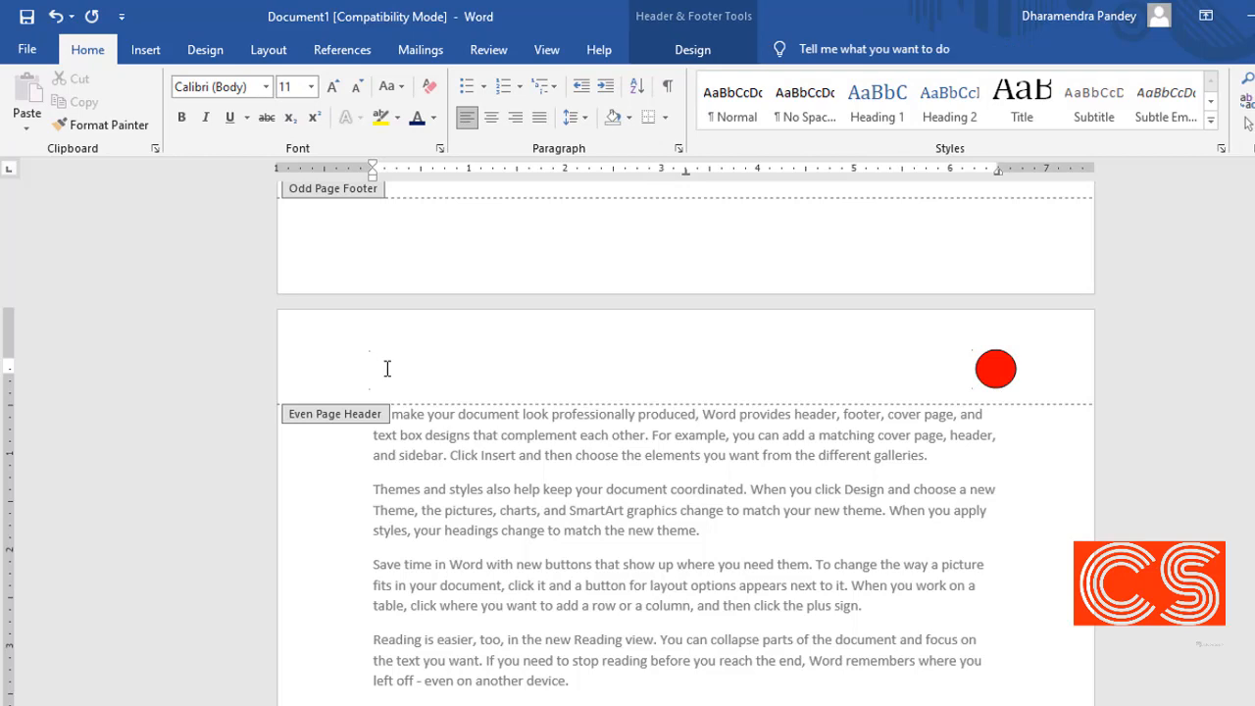
{"action": "left_click", "coordinate": [690, 54]}
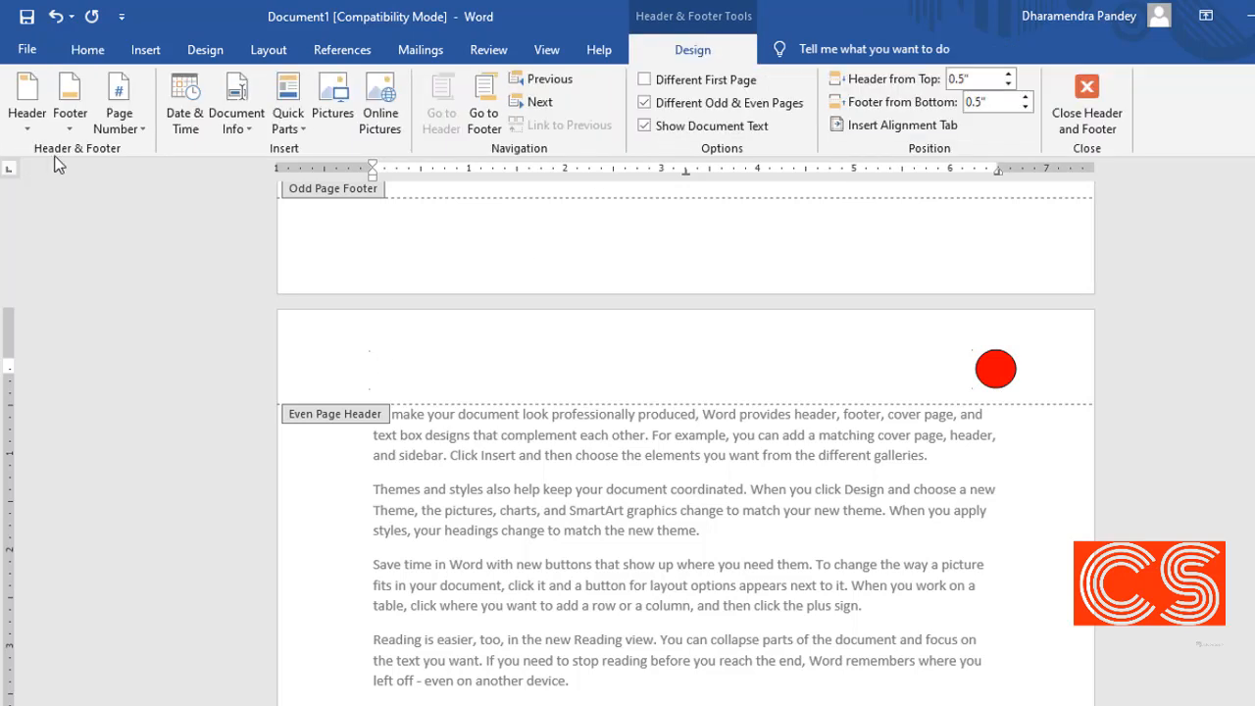
{"action": "left_click", "coordinate": [116, 127]}
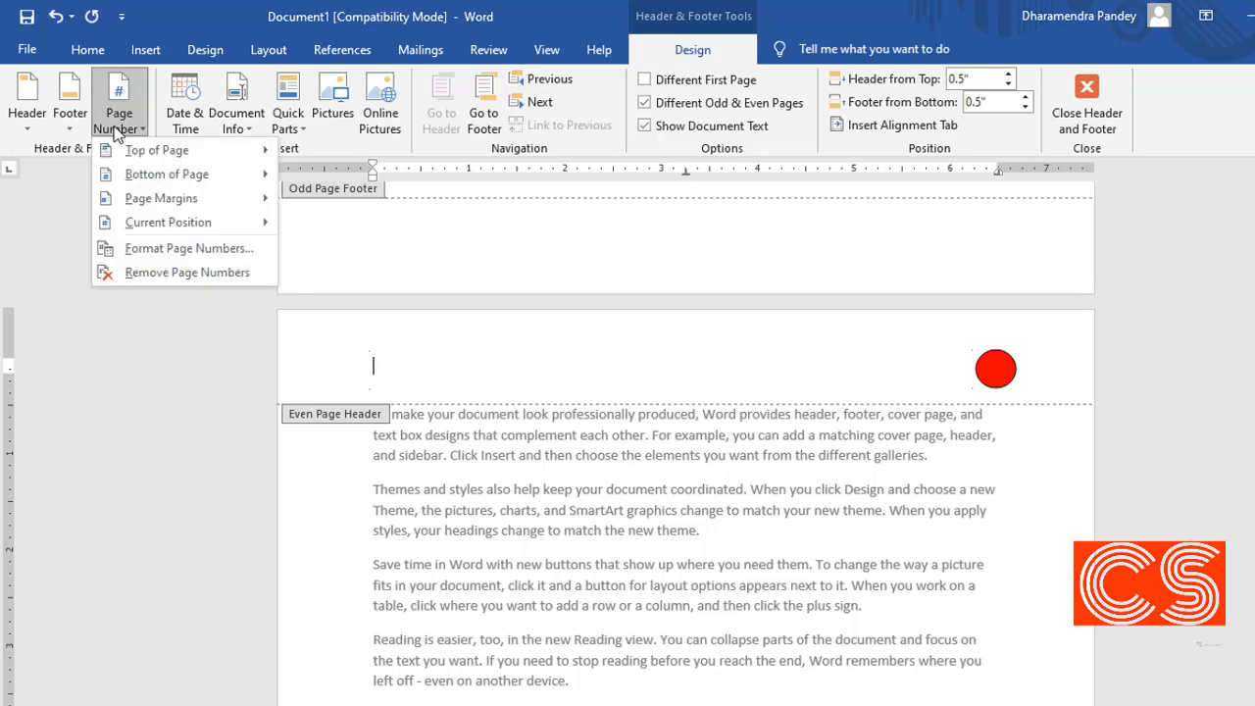
{"action": "mouse_move", "coordinate": [240, 232]}
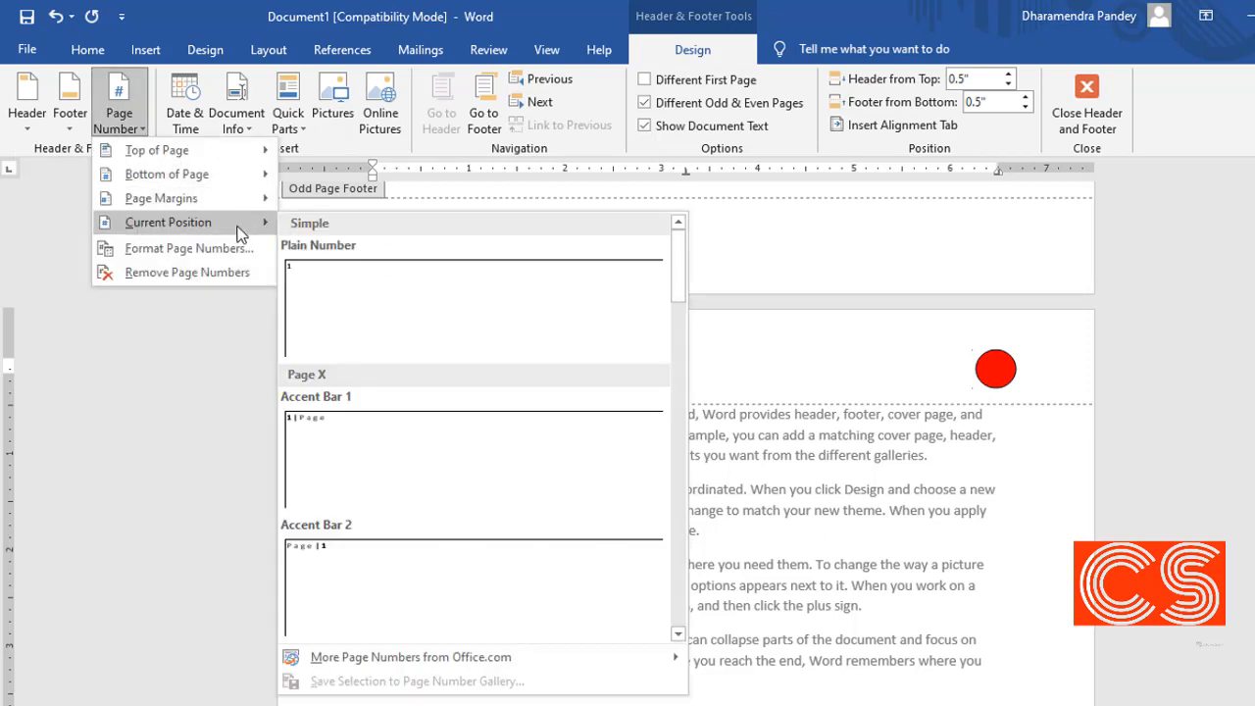
{"action": "left_click", "coordinate": [333, 291]}
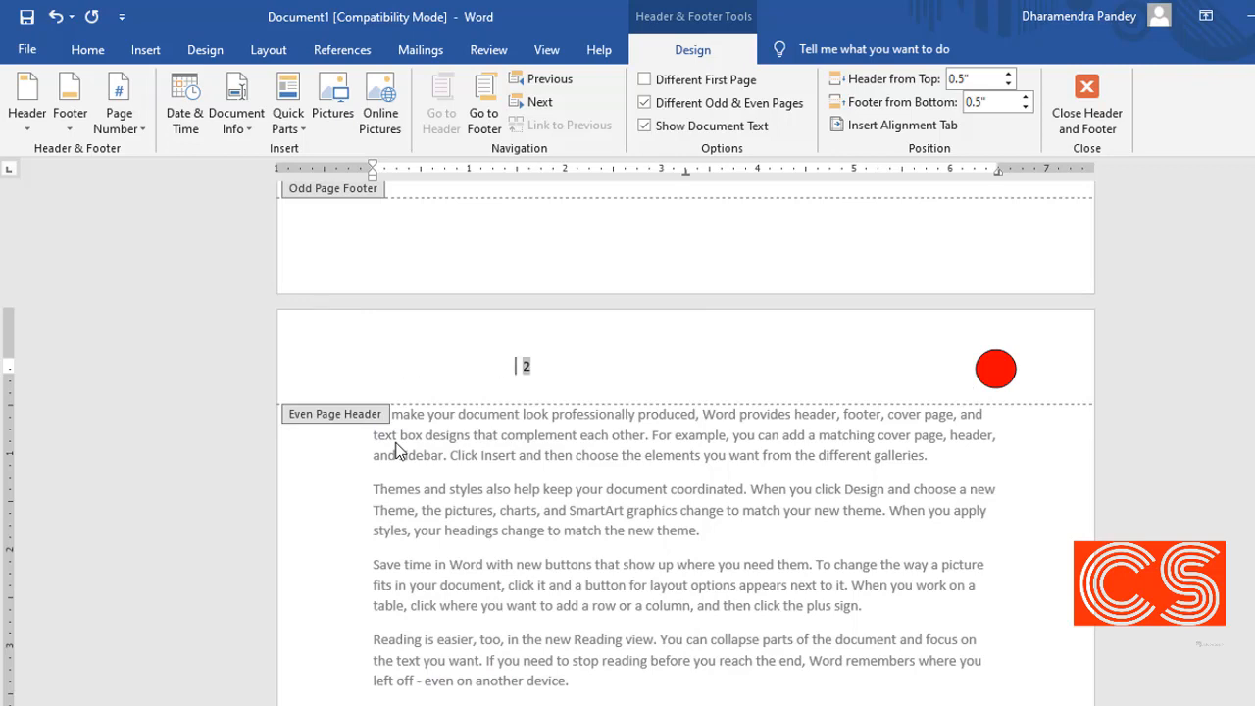
- Send the red circle in the even page header behind the text
{"action": "left_click", "coordinate": [995, 368]}
{"action": "right_click", "coordinate": [995, 368]}
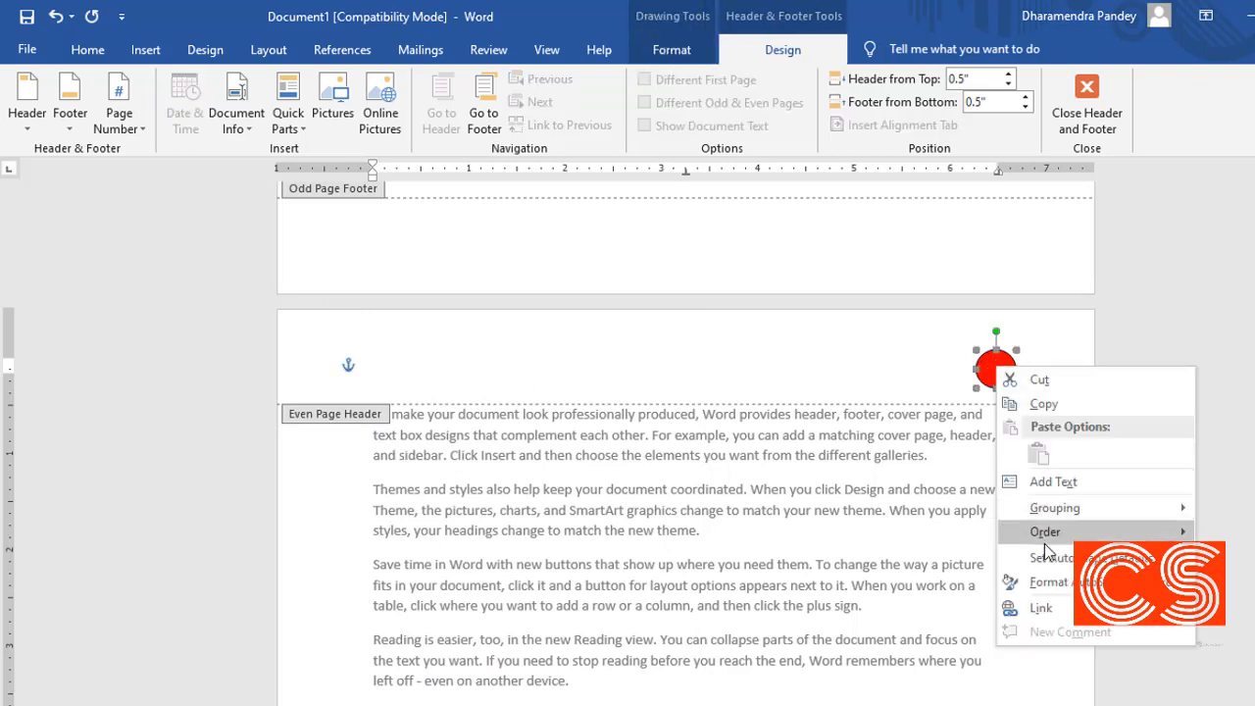
{"action": "mouse_move", "coordinate": [1047, 535]}
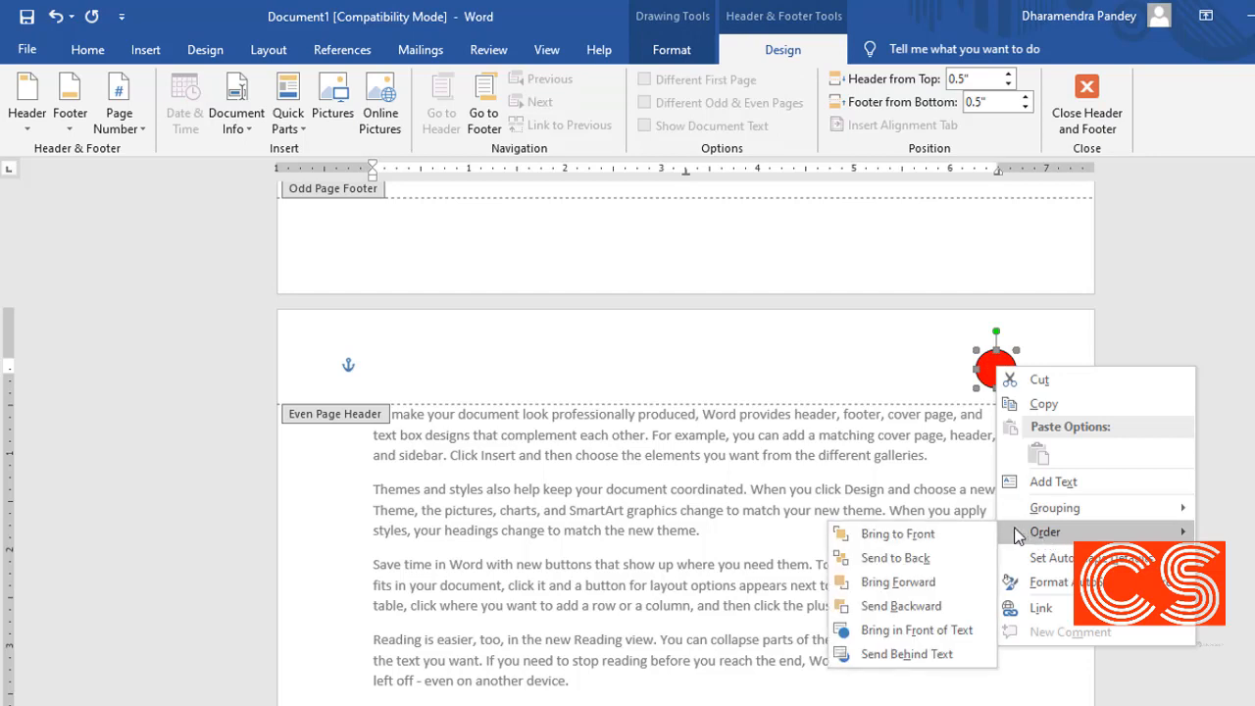
{"action": "left_click", "coordinate": [908, 654]}
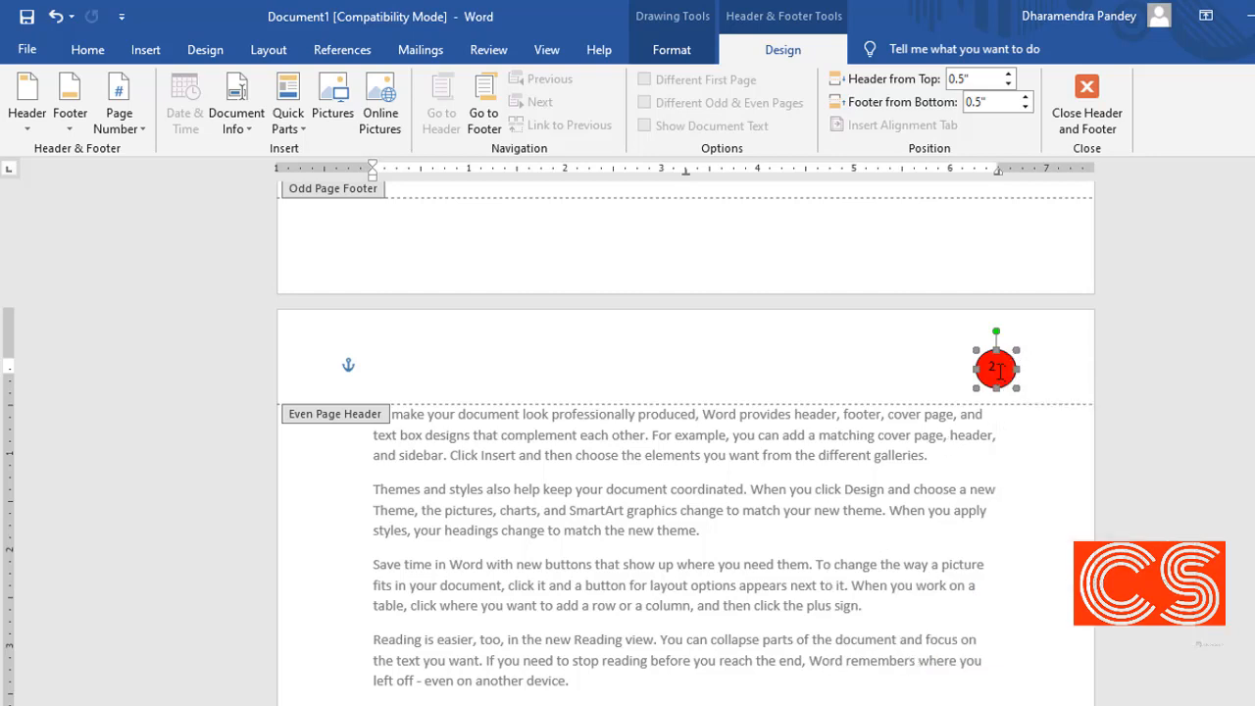
- Nudge the red circle slightly left and up so it is centered around the even page number
{"action": "key", "text": "Left"}
{"action": "key", "text": "Left"}
{"action": "key", "text": "Left"}
{"action": "key", "text": "Left"}
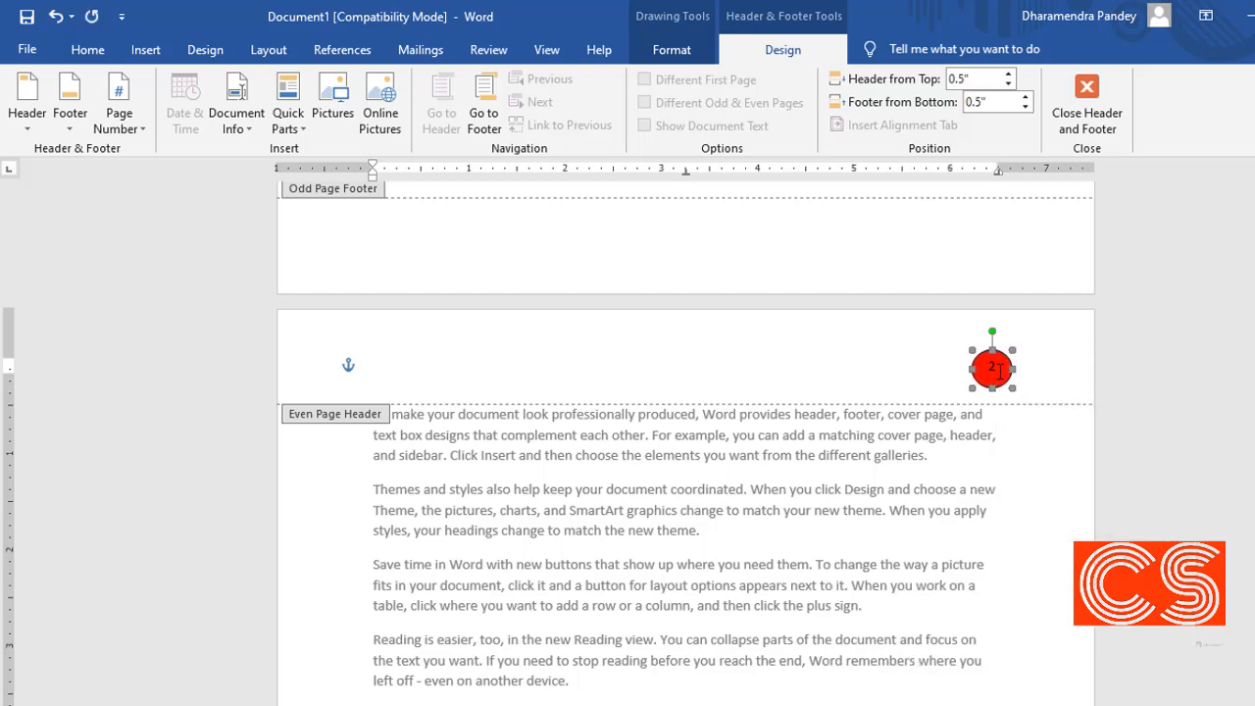
{"action": "key", "text": "Up"}
{"action": "key", "text": "Up"}
{"action": "key", "text": "Up"}
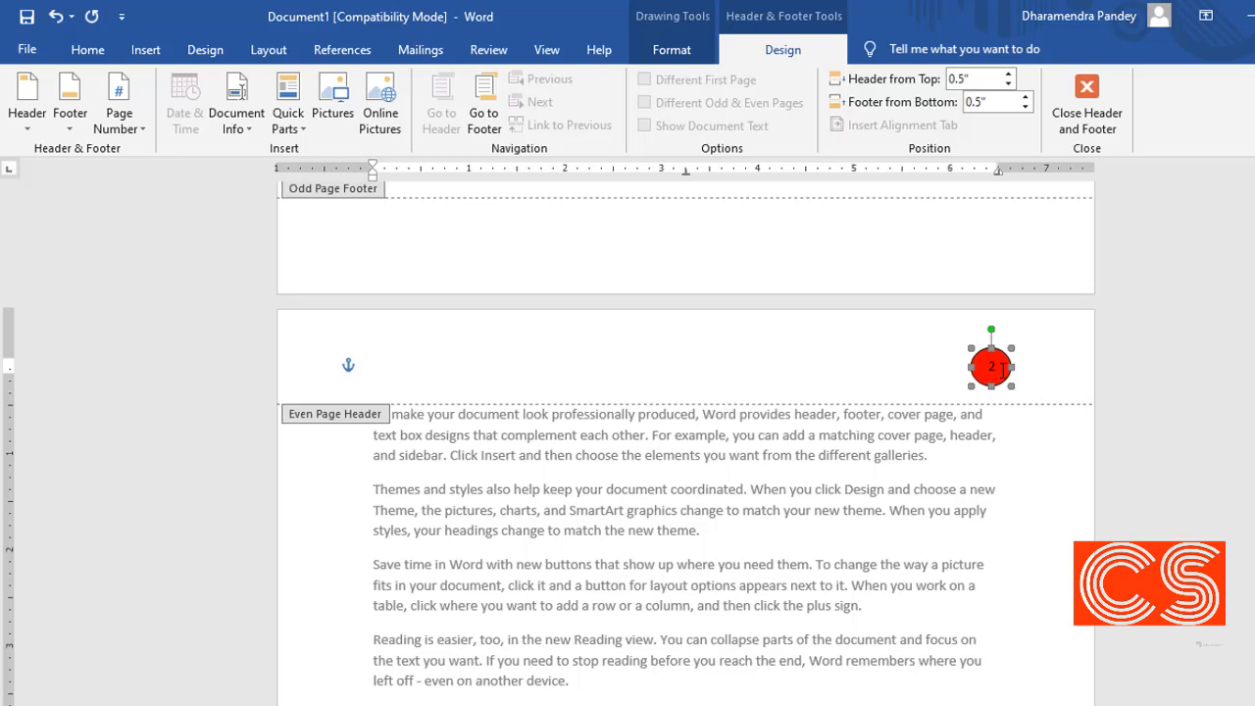
- Make the page number inside the red circle of the even page header bold and yellow
{"action": "left_click", "coordinate": [984, 376]}
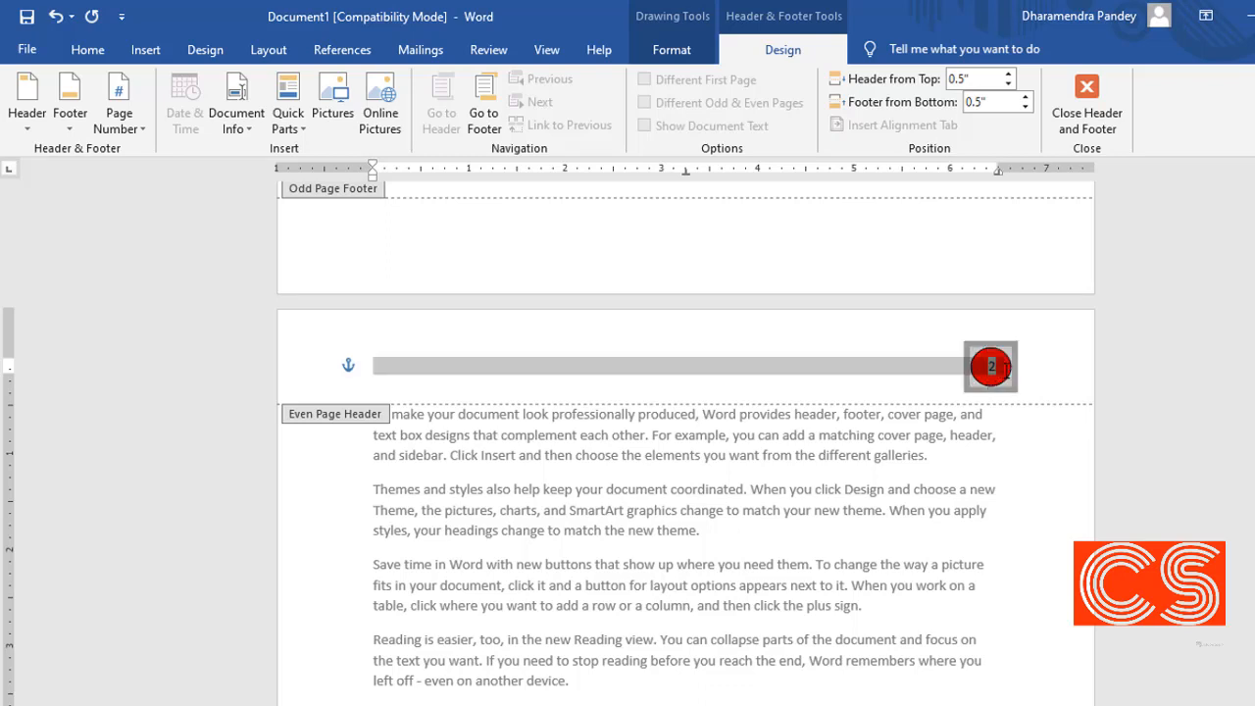
{"action": "left_click", "coordinate": [90, 51]}
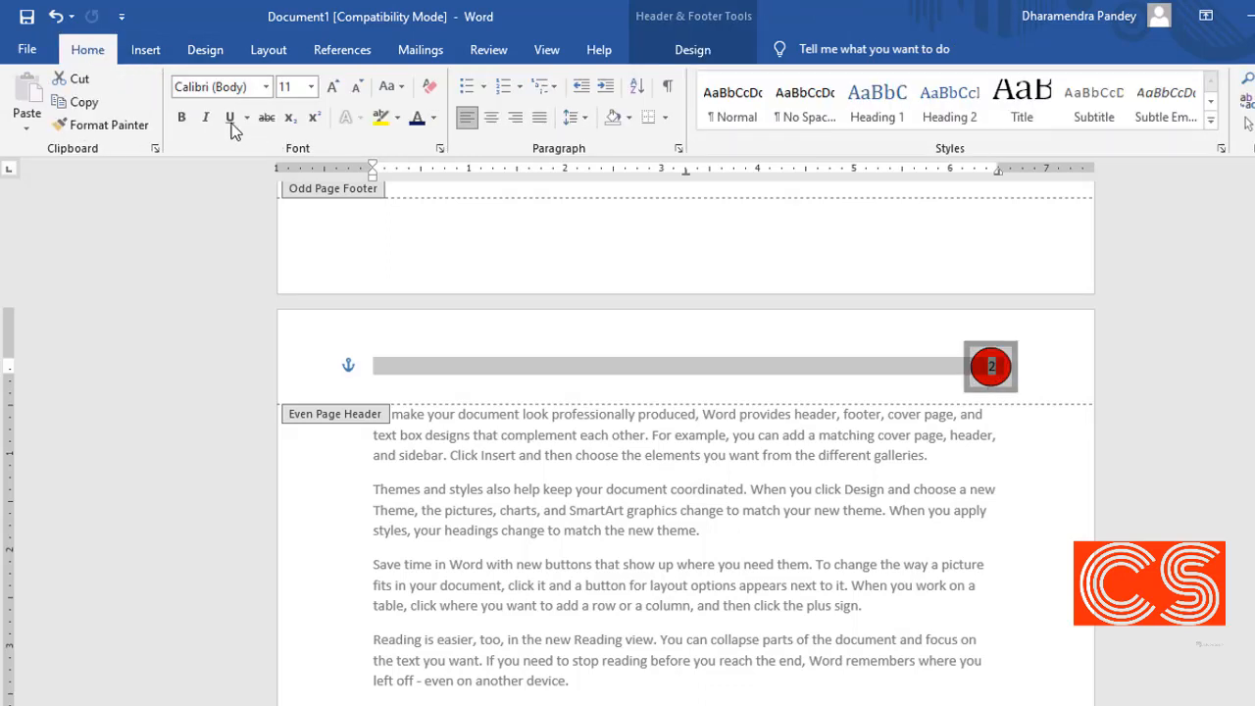
{"action": "left_click", "coordinate": [433, 118]}
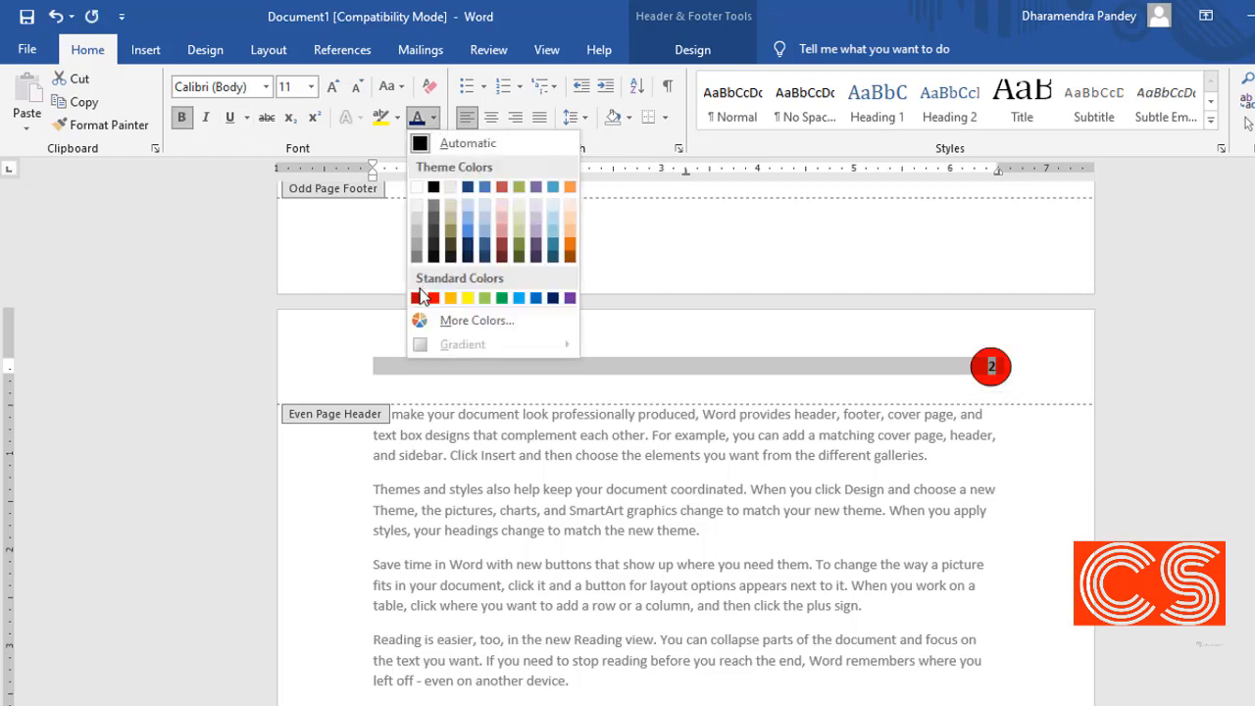
{"action": "left_click", "coordinate": [469, 299]}
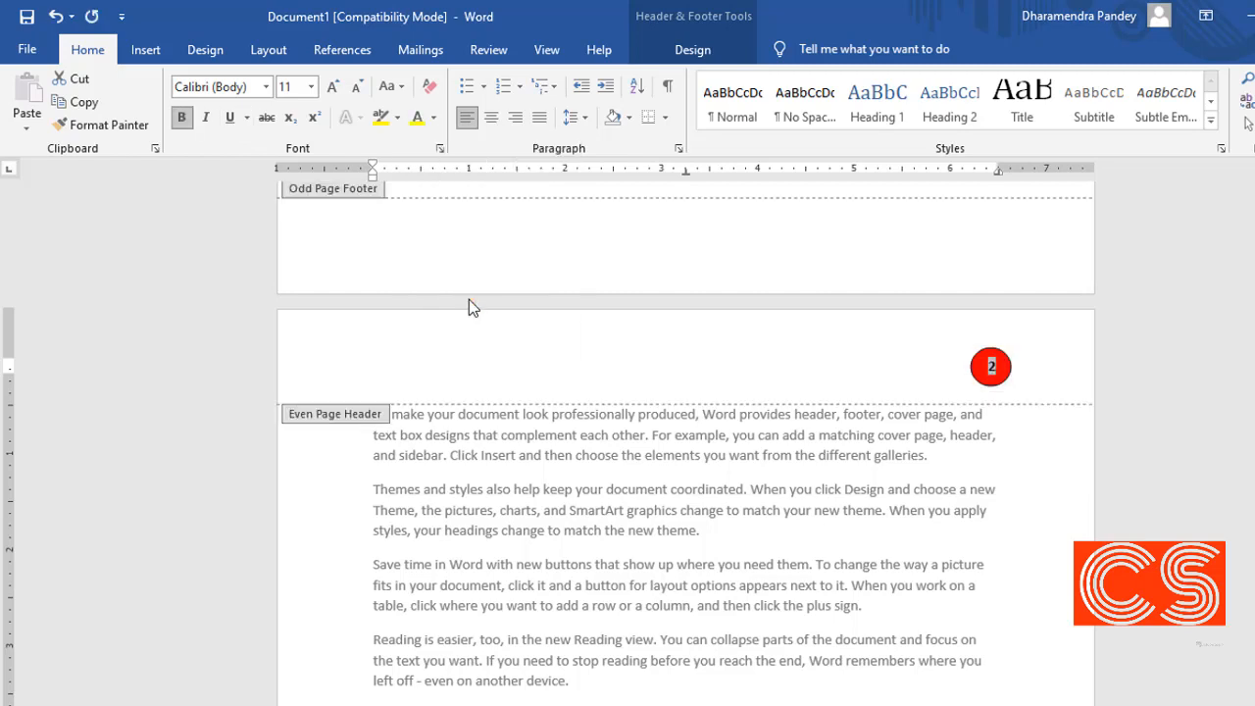
- Add the title "Defining Header and Footer" in bold dark blue near the left margin of the even page header
{"action": "left_click", "coordinate": [830, 355]}
{"action": "left_click", "coordinate": [412, 381]}
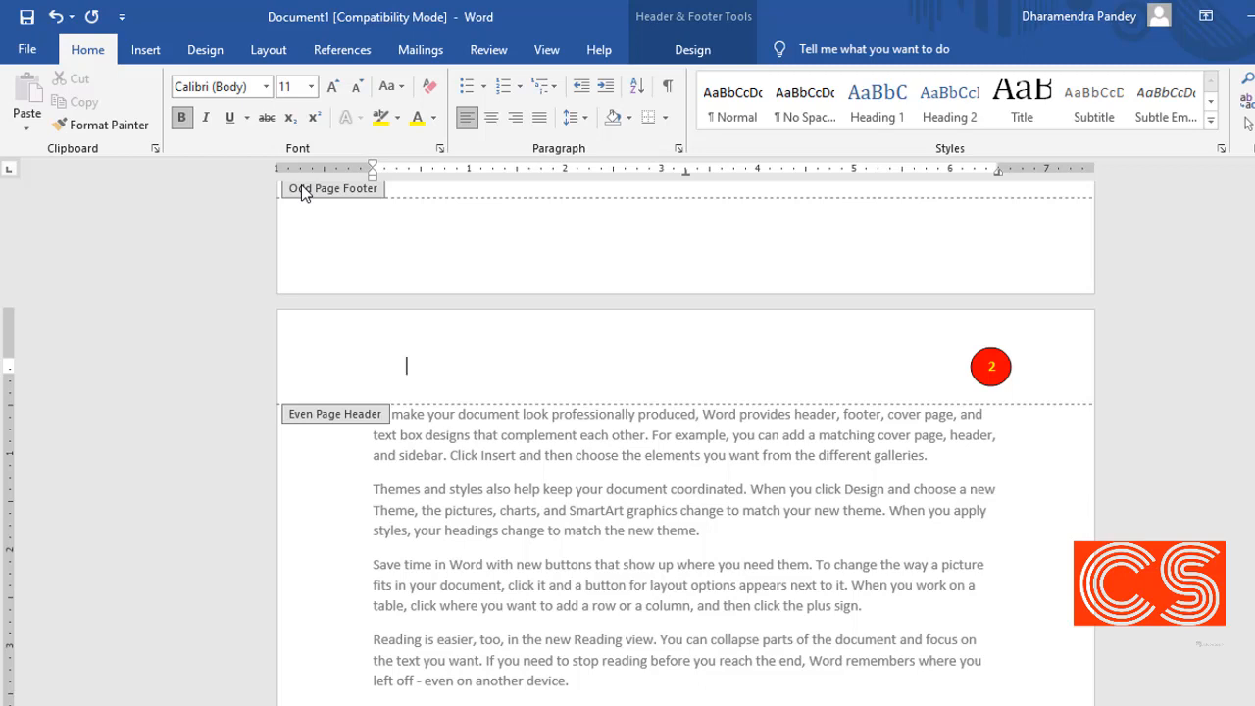
{"action": "type", "text": "Defining Header and Footer"}
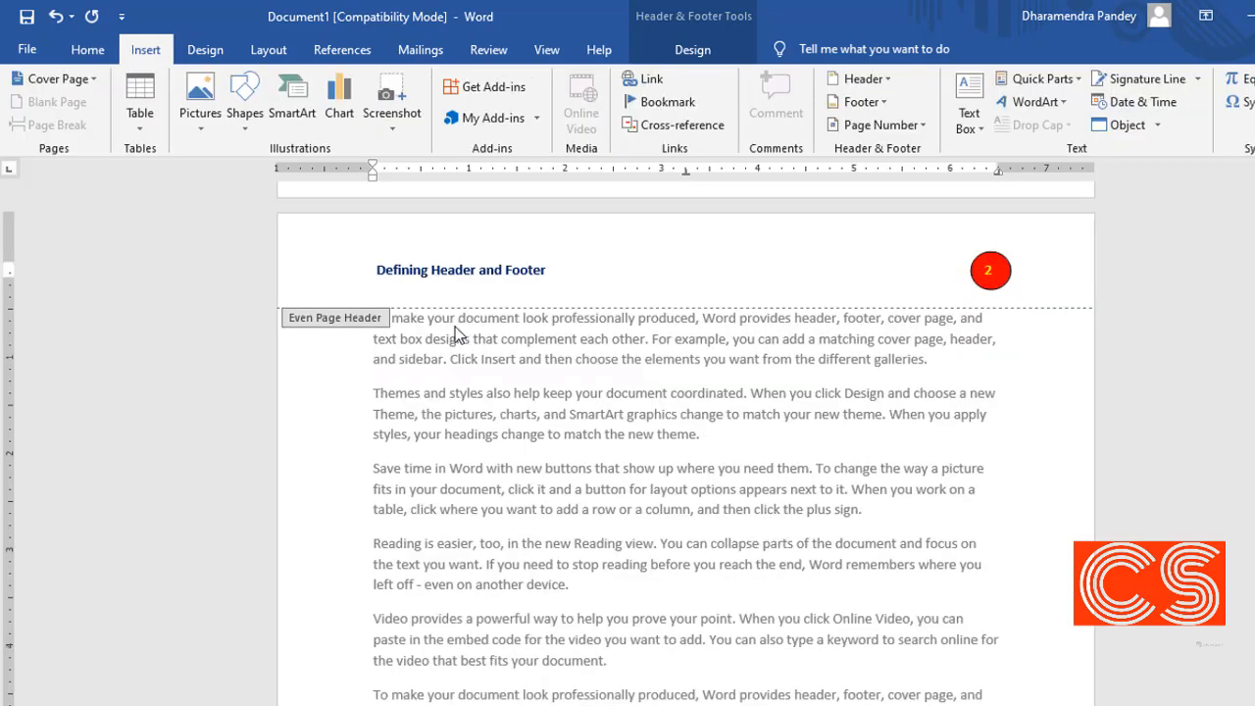
- Draw a horizontal line about 6.49" long beneath the even page header's title and circle, and set its weight to 2¼ pt
{"action": "left_click", "coordinate": [246, 120]}
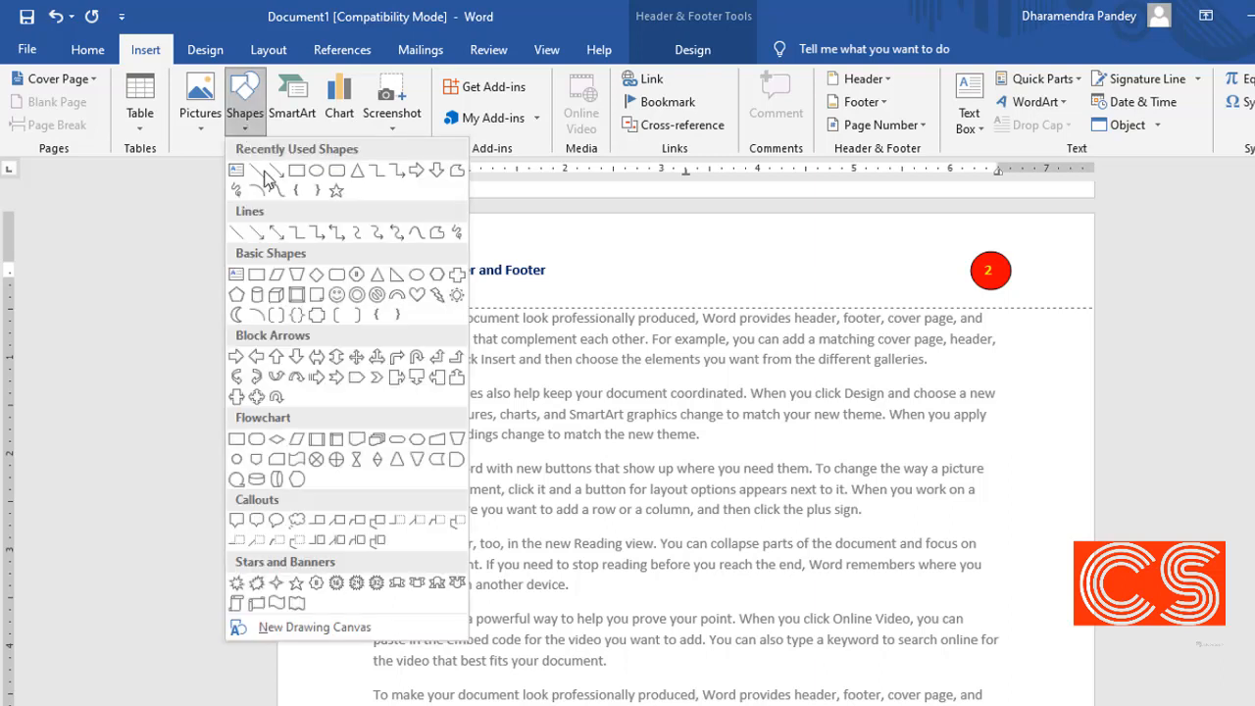
{"action": "left_click", "coordinate": [256, 173]}
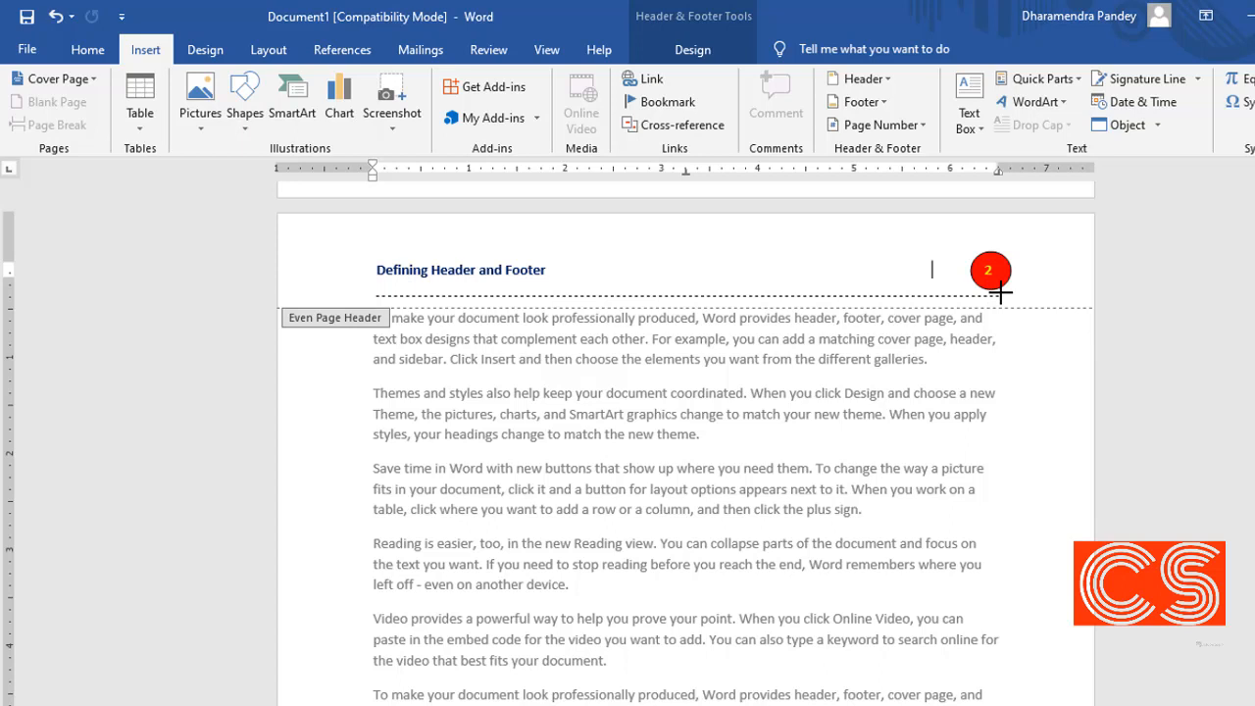
{"action": "left_click_drag", "start_coordinate": [1000, 292], "coordinate": [1000, 292]}
{"action": "left_click", "coordinate": [599, 102]}
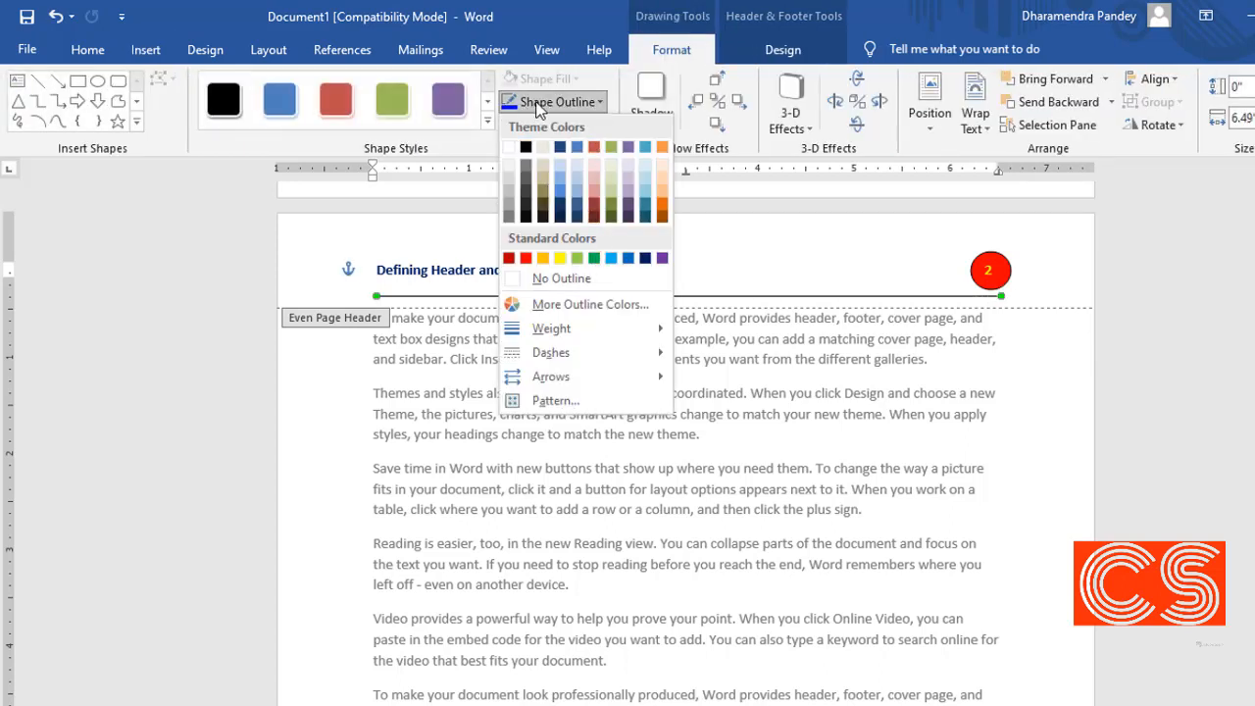
{"action": "mouse_move", "coordinate": [588, 329]}
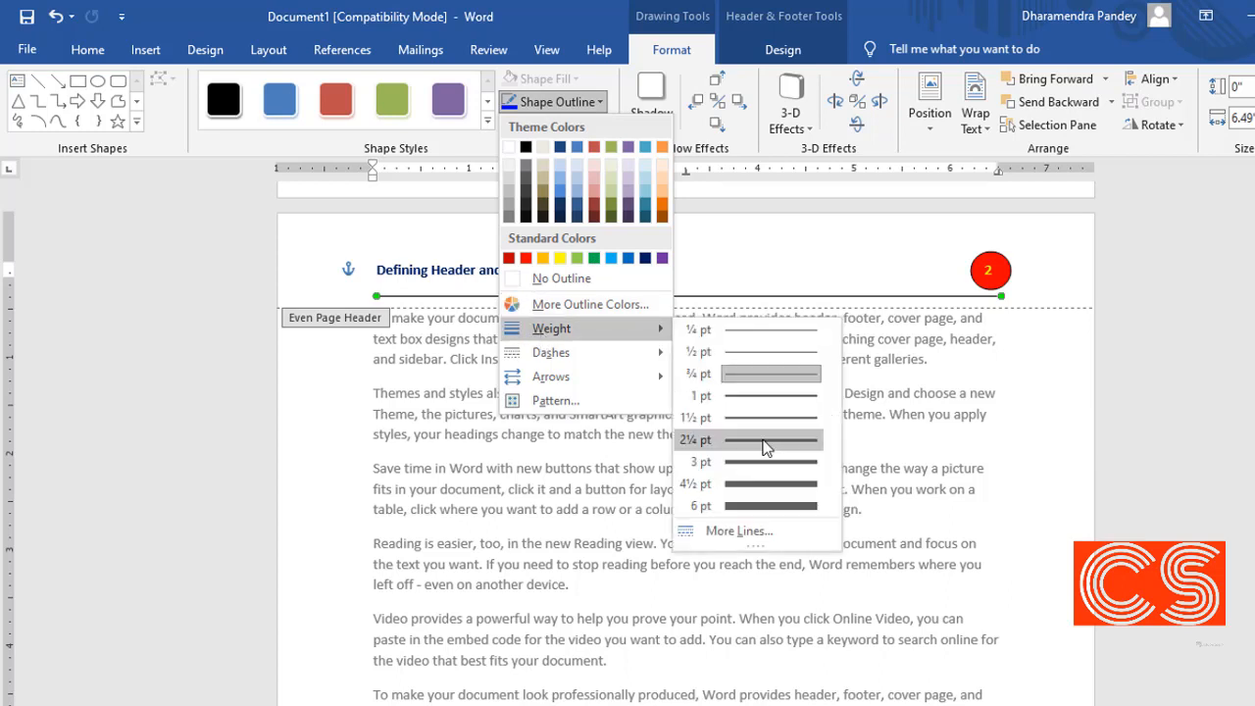
{"action": "left_click", "coordinate": [766, 447]}
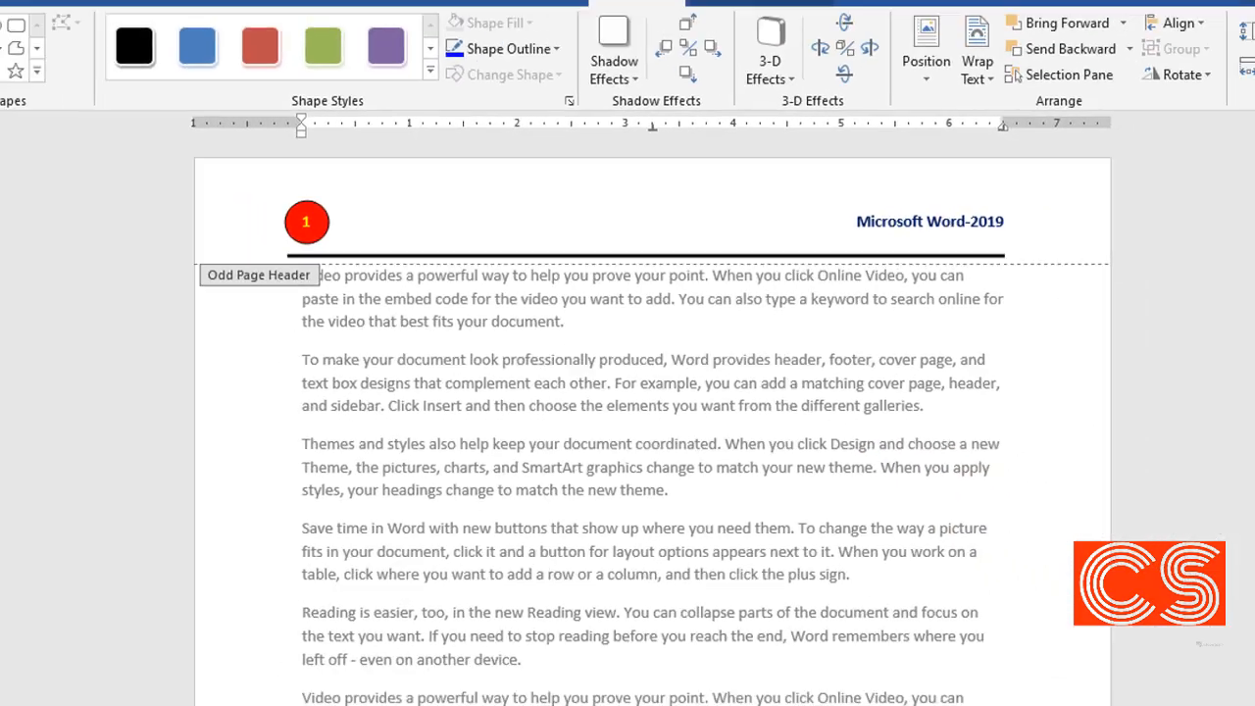
{"action": "mouse_move", "coordinate": [1248, 170]}
{"action": "left_mouse_down"}
{"action": "mouse_move", "coordinate": [1248, 467]}
{"action": "mouse_move", "coordinate": [1241, 165]}
{"action": "left_mouse_up"}
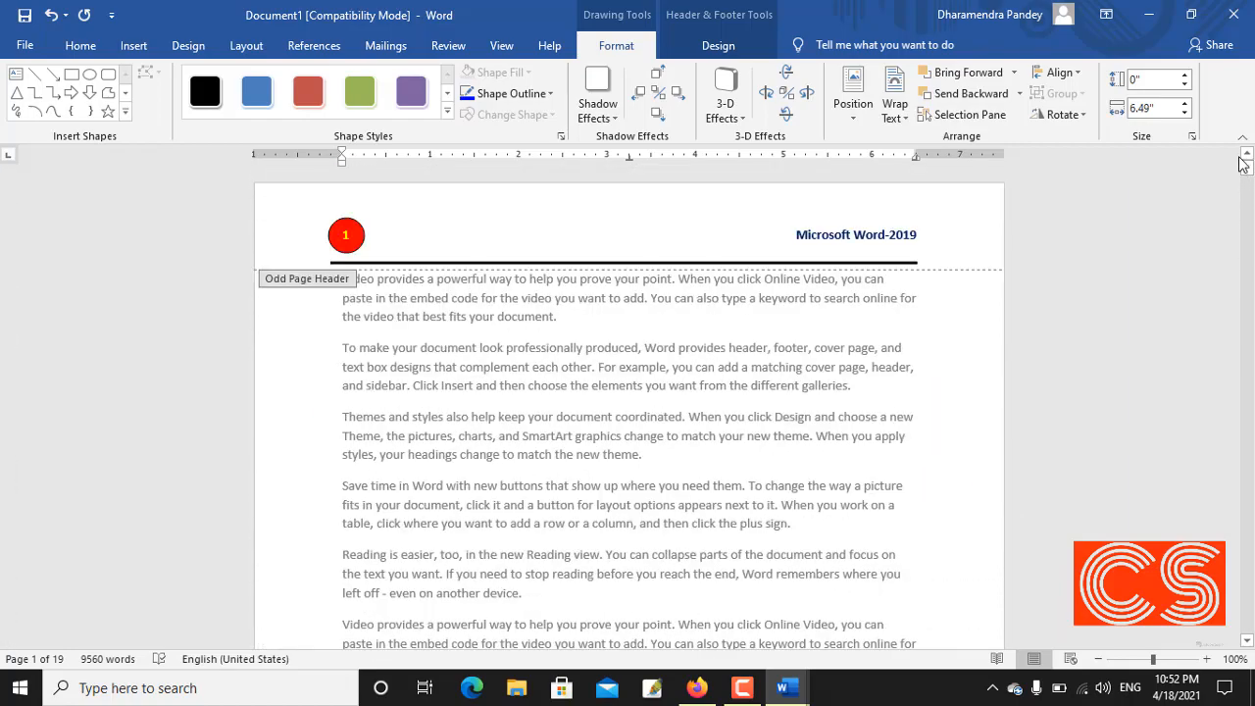